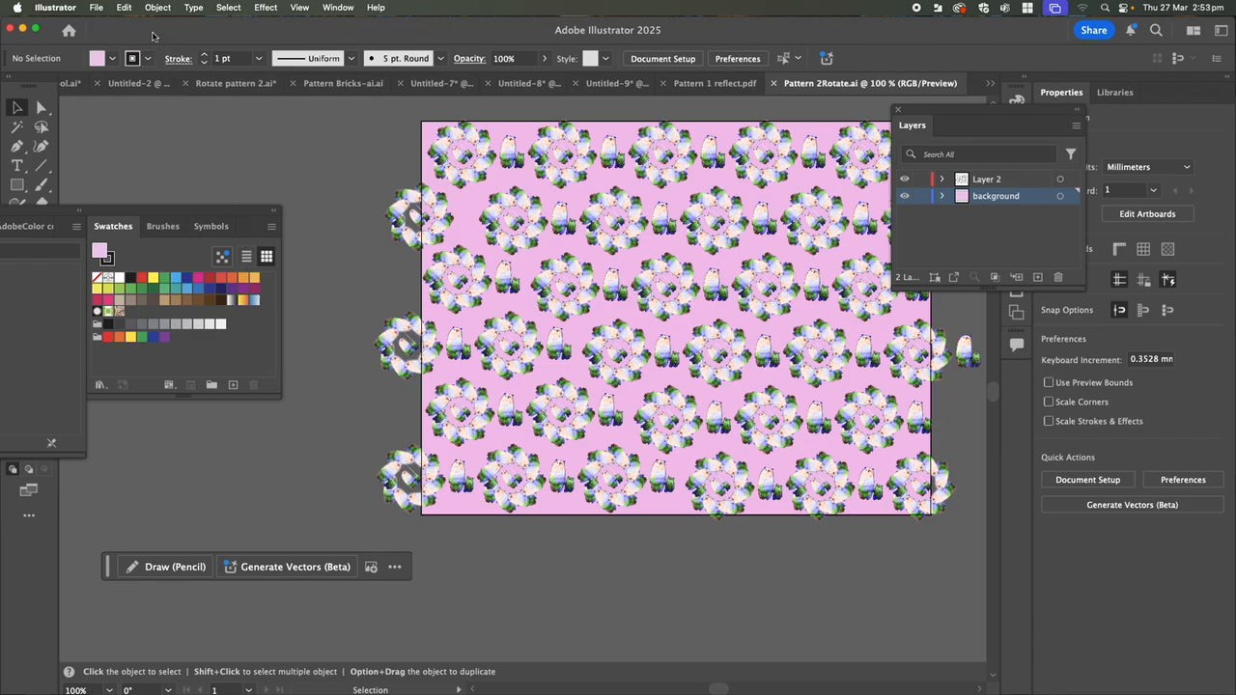
- Start a new document based on the A3 print preset
{"action": "left_click", "coordinate": [97, 8]}
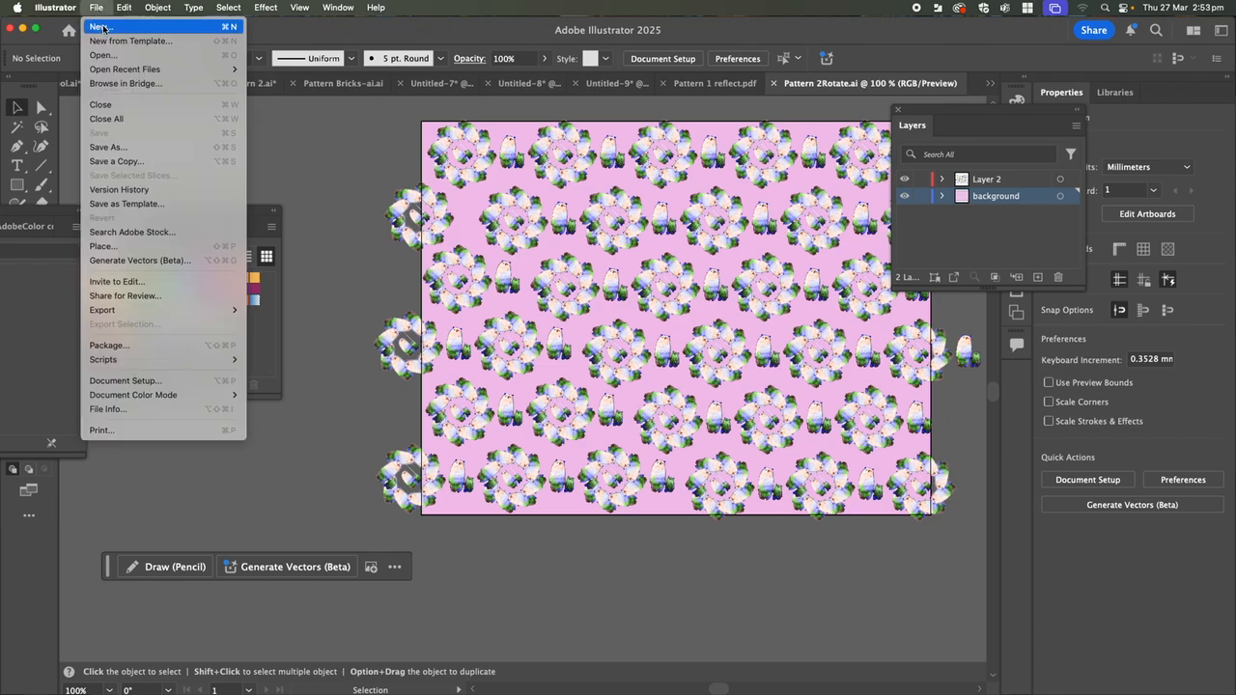
{"action": "left_click", "coordinate": [100, 27]}
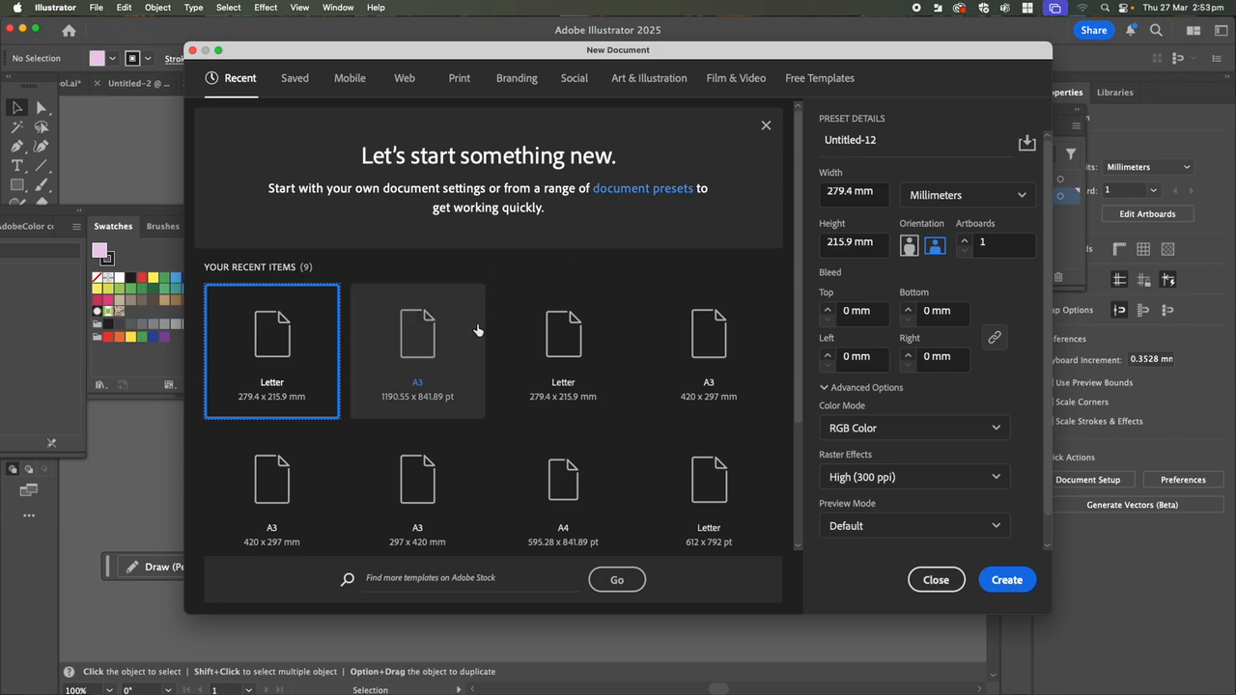
{"action": "left_click", "coordinate": [424, 363]}
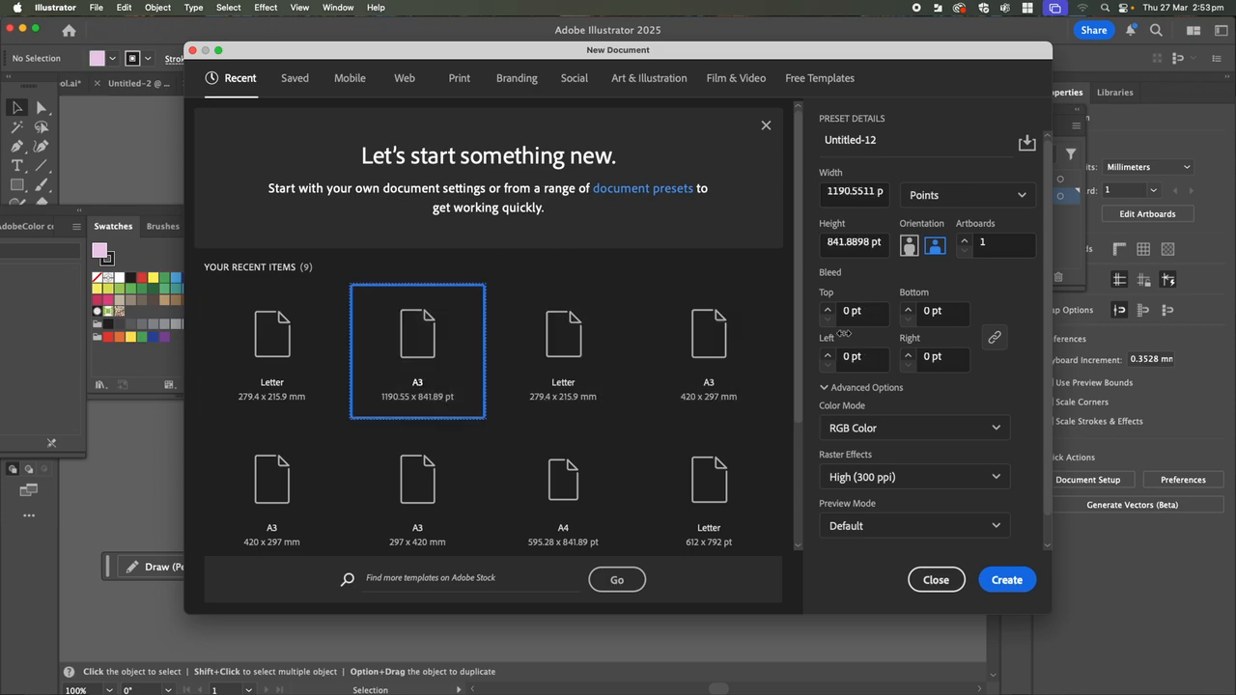
{"action": "left_click", "coordinate": [462, 83]}
{"action": "left_click", "coordinate": [417, 355]}
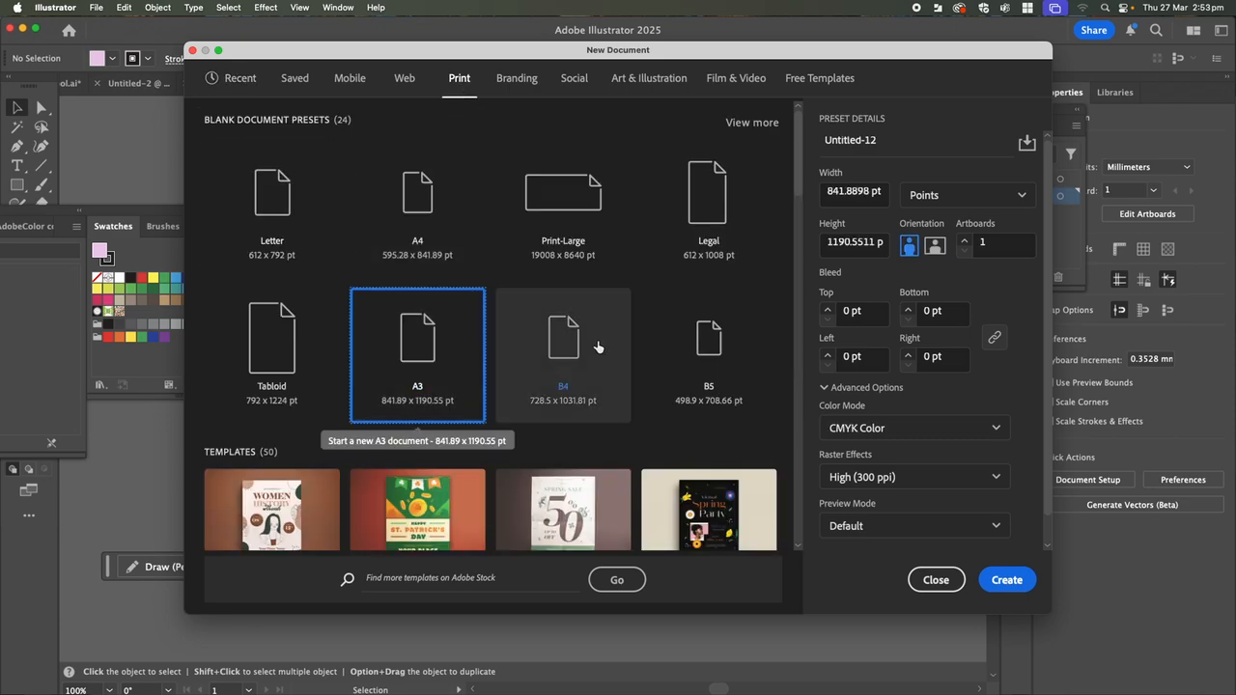
- Set the new document to millimetres, RGB color mode and landscape orientation
{"action": "left_click", "coordinate": [966, 195]}
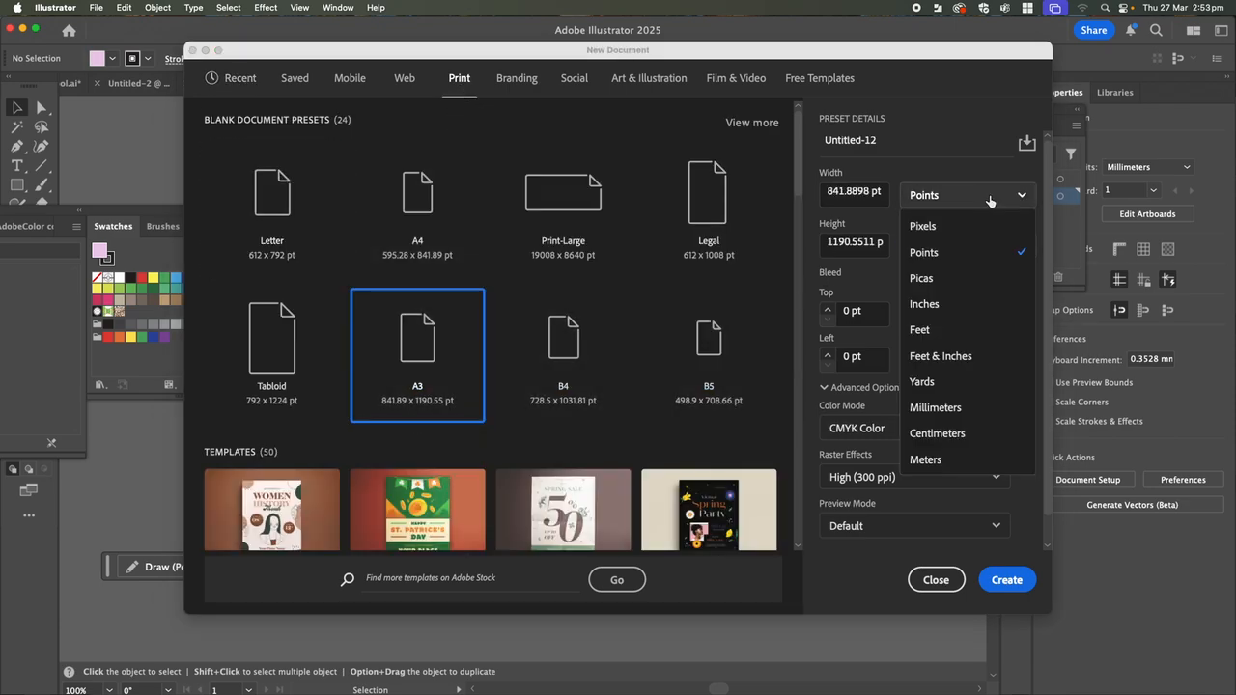
{"action": "left_click", "coordinate": [947, 410]}
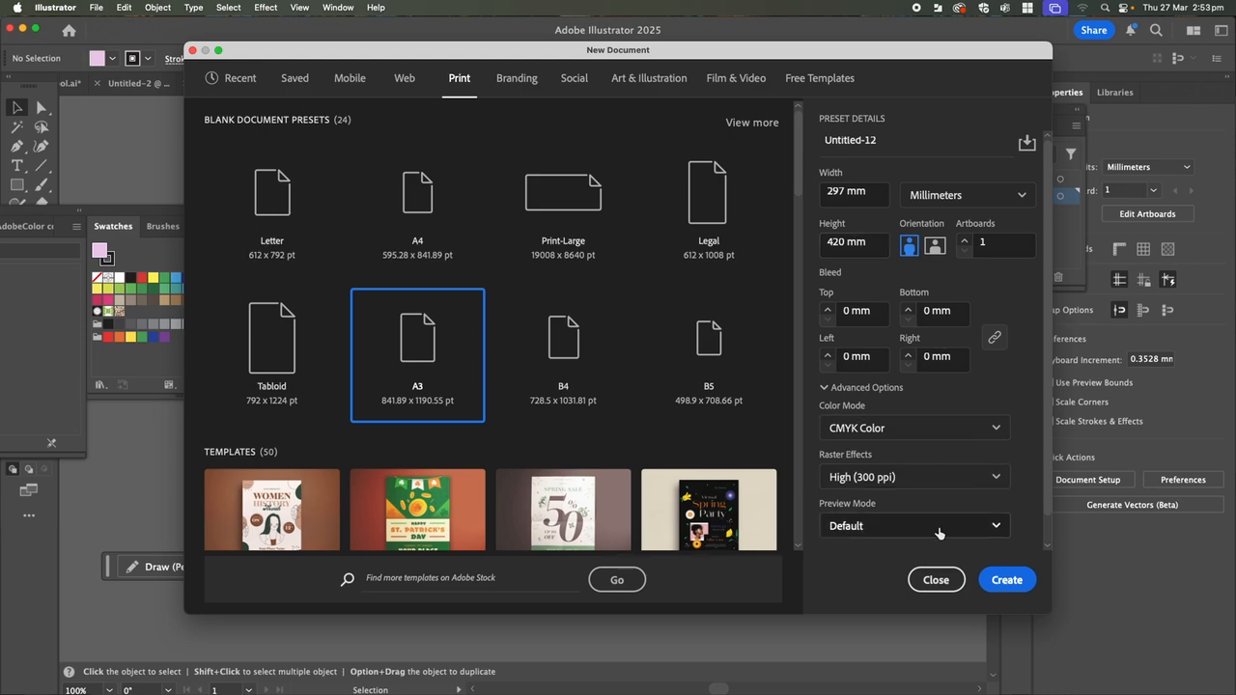
{"action": "left_click", "coordinate": [890, 429]}
{"action": "left_click", "coordinate": [873, 460]}
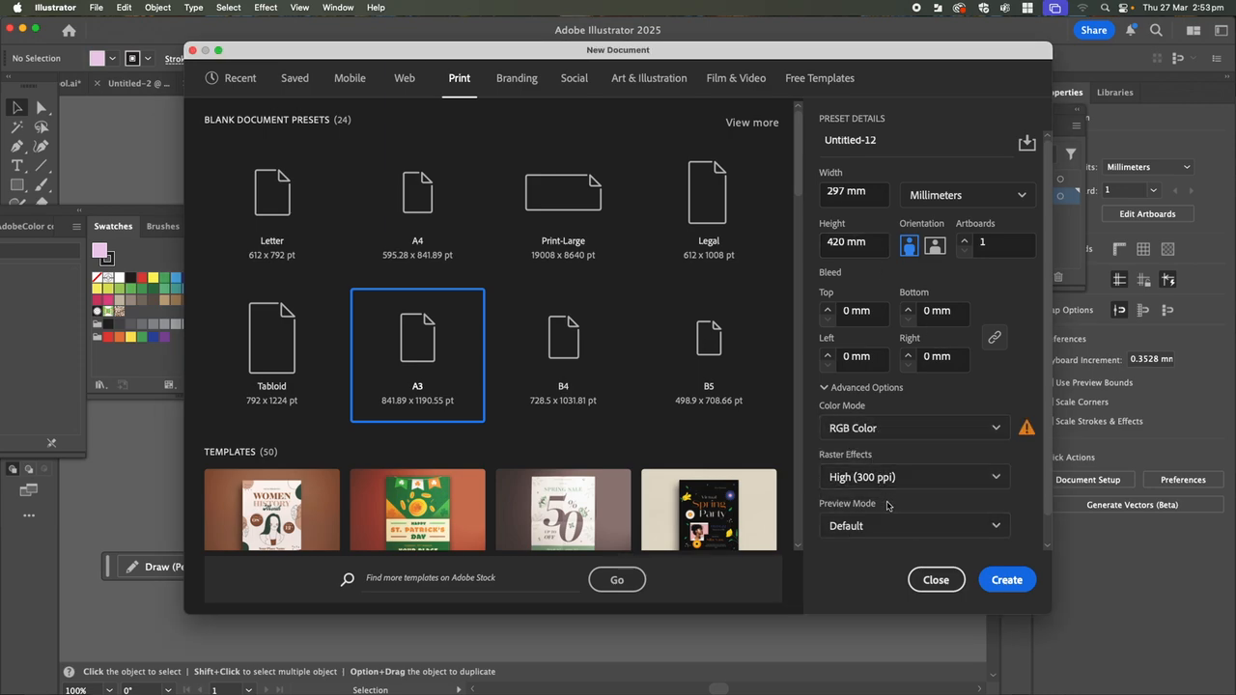
{"action": "left_click", "coordinate": [936, 246]}
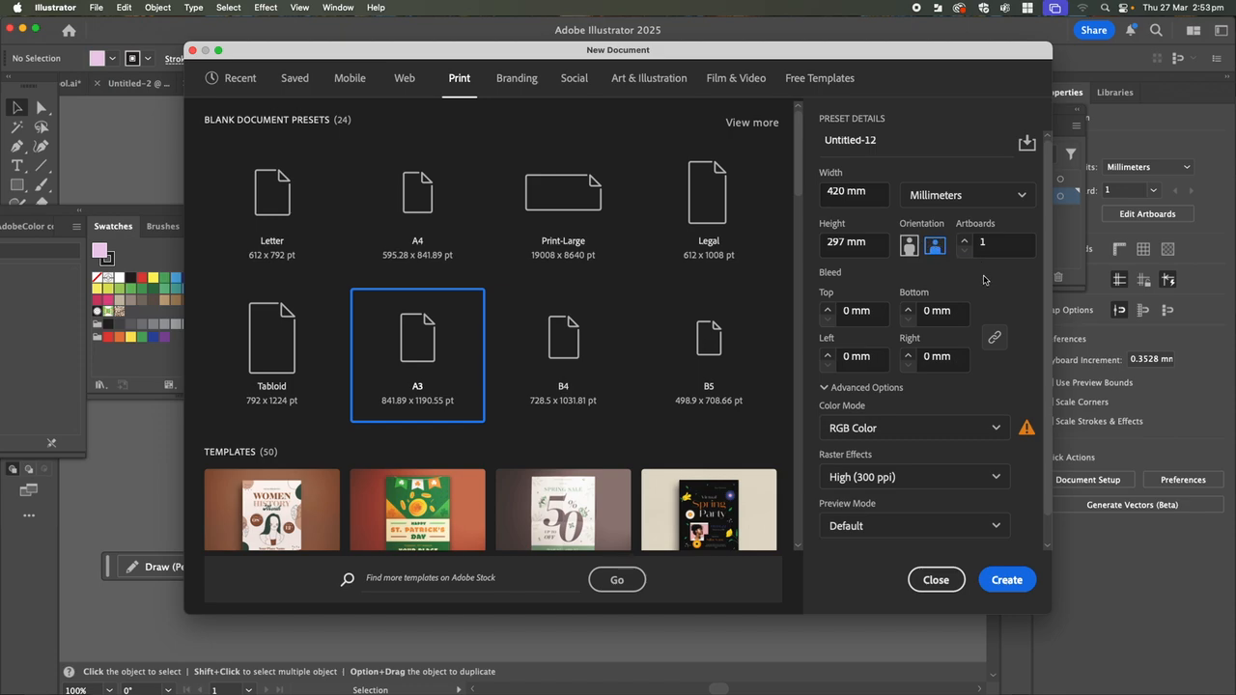
- Create the A3 landscape document from its additional settings and close the floating swatches and colour theme windows
{"action": "scroll", "coordinate": [917, 446], "scroll_direction": "down", "scroll_amount": 1}
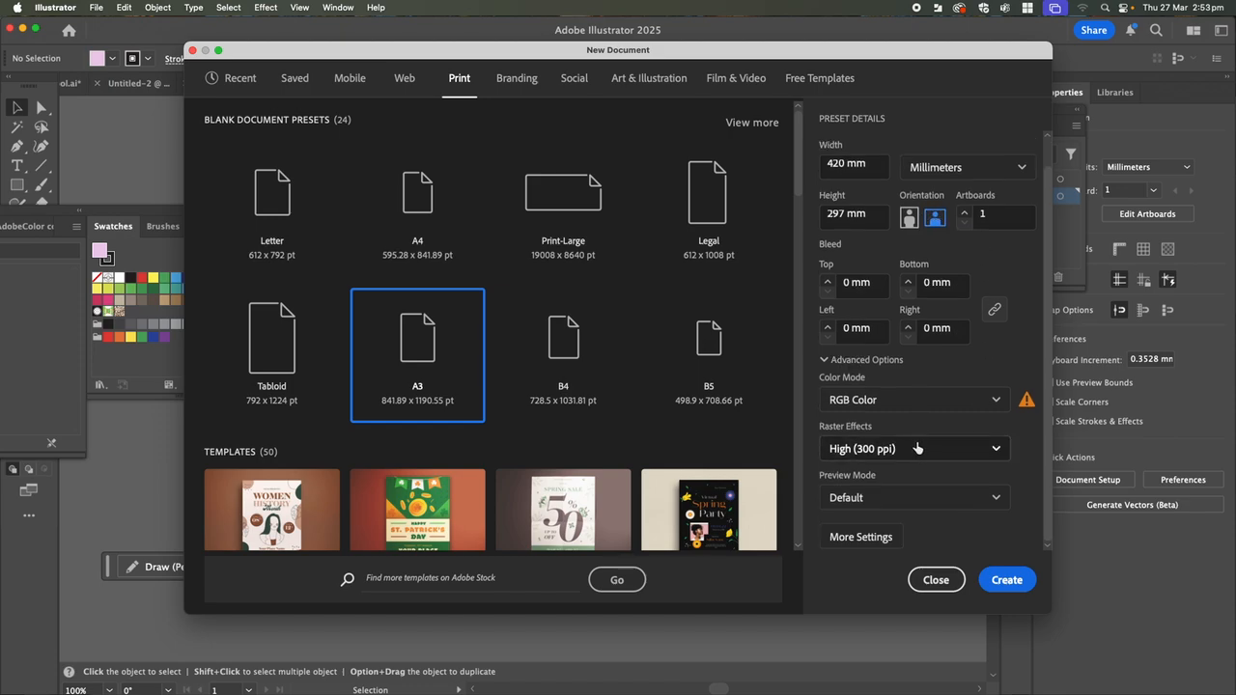
{"action": "scroll", "coordinate": [917, 448], "scroll_direction": "up", "scroll_amount": 1}
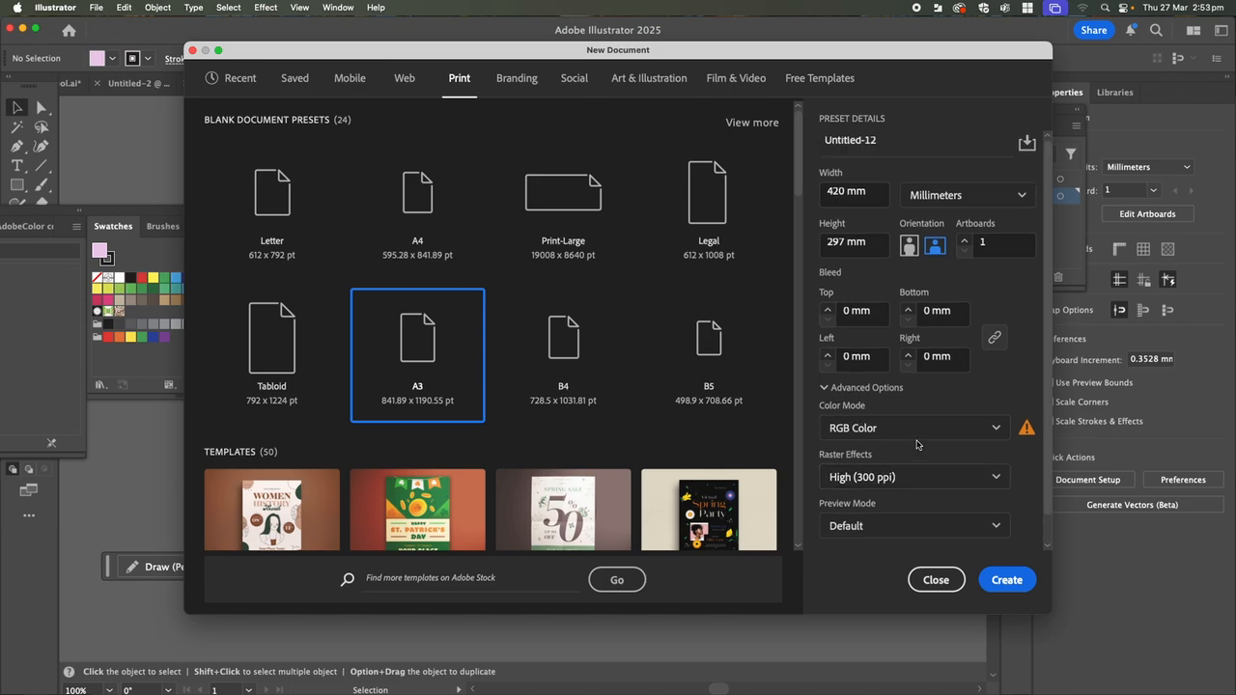
{"action": "scroll", "coordinate": [917, 445], "scroll_direction": "down", "scroll_amount": 1}
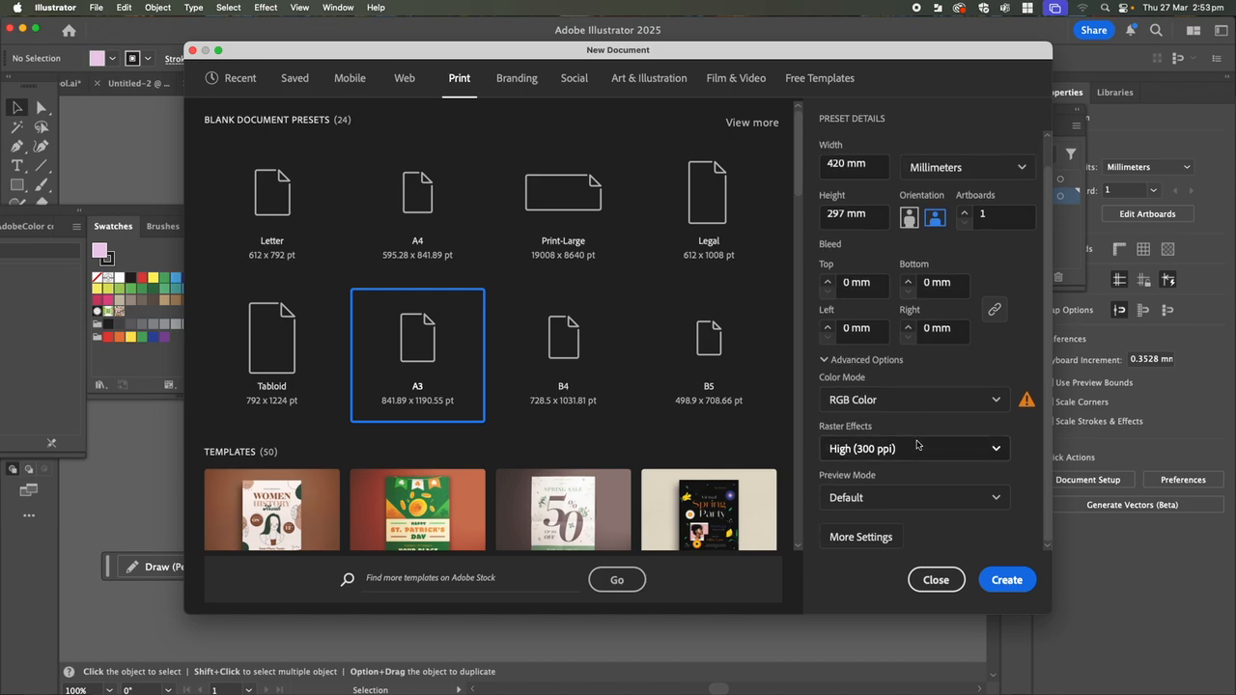
{"action": "left_click", "coordinate": [871, 539]}
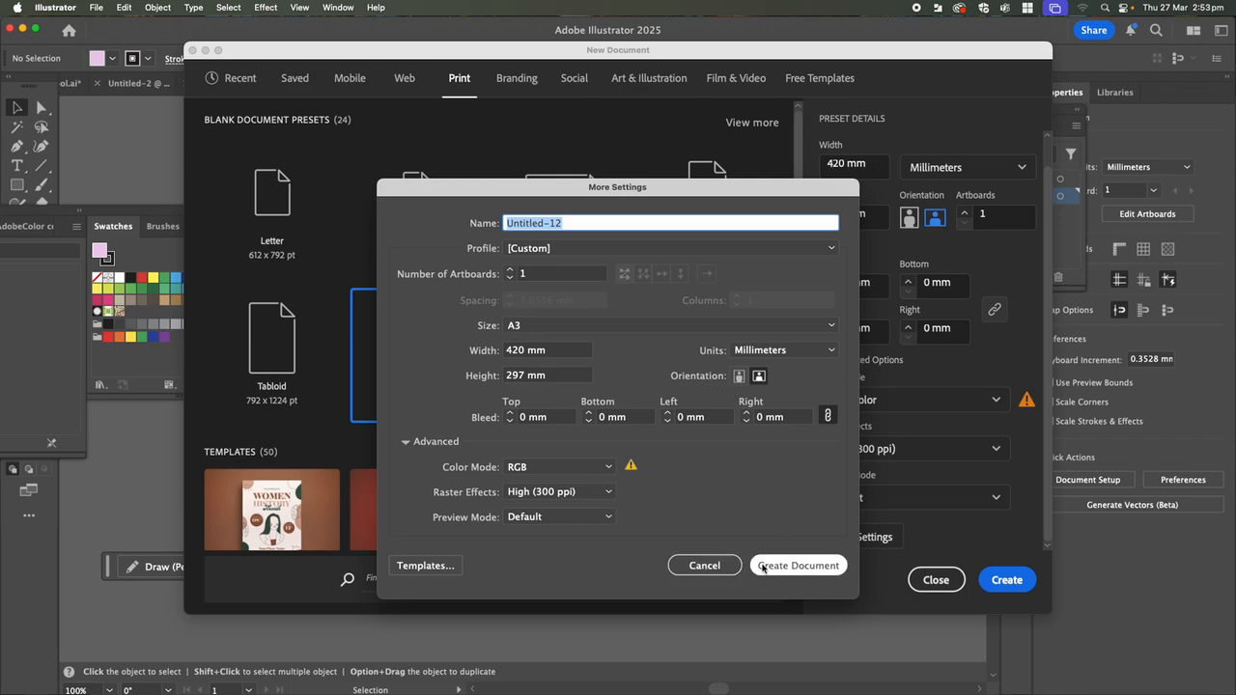
{"action": "left_click", "coordinate": [778, 566]}
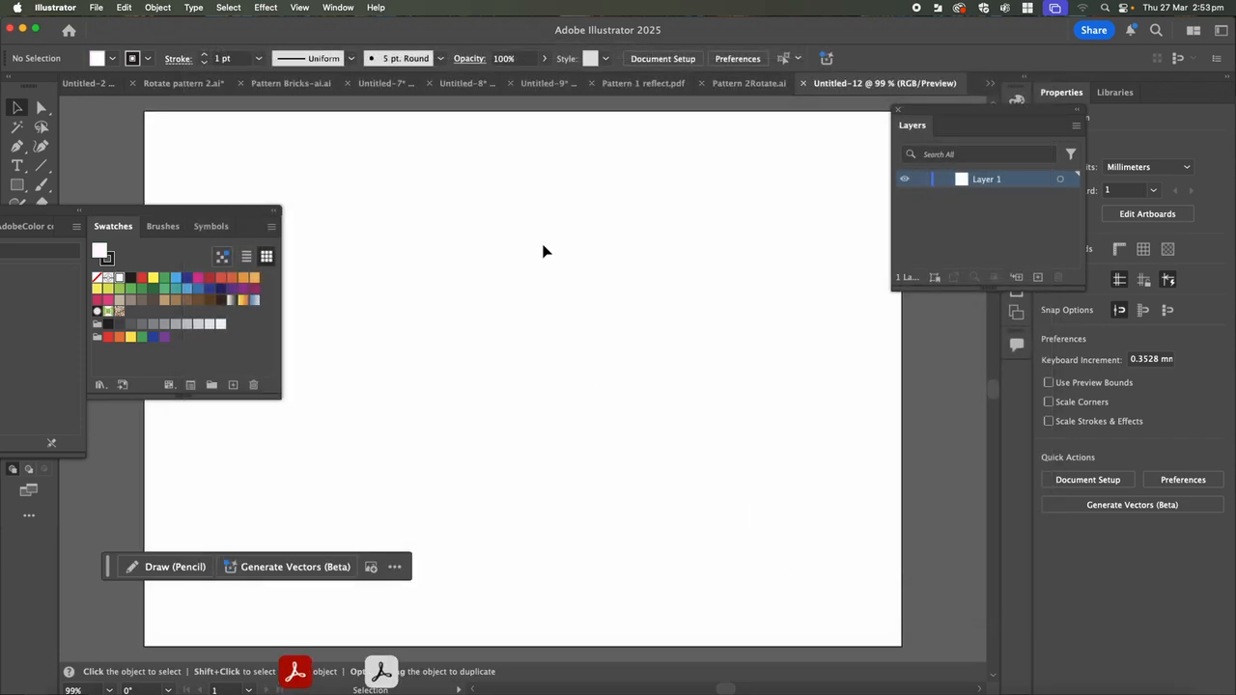
{"action": "left_click_drag", "start_coordinate": [208, 214], "coordinate": [470, 234]}
{"action": "left_click", "coordinate": [161, 229]}
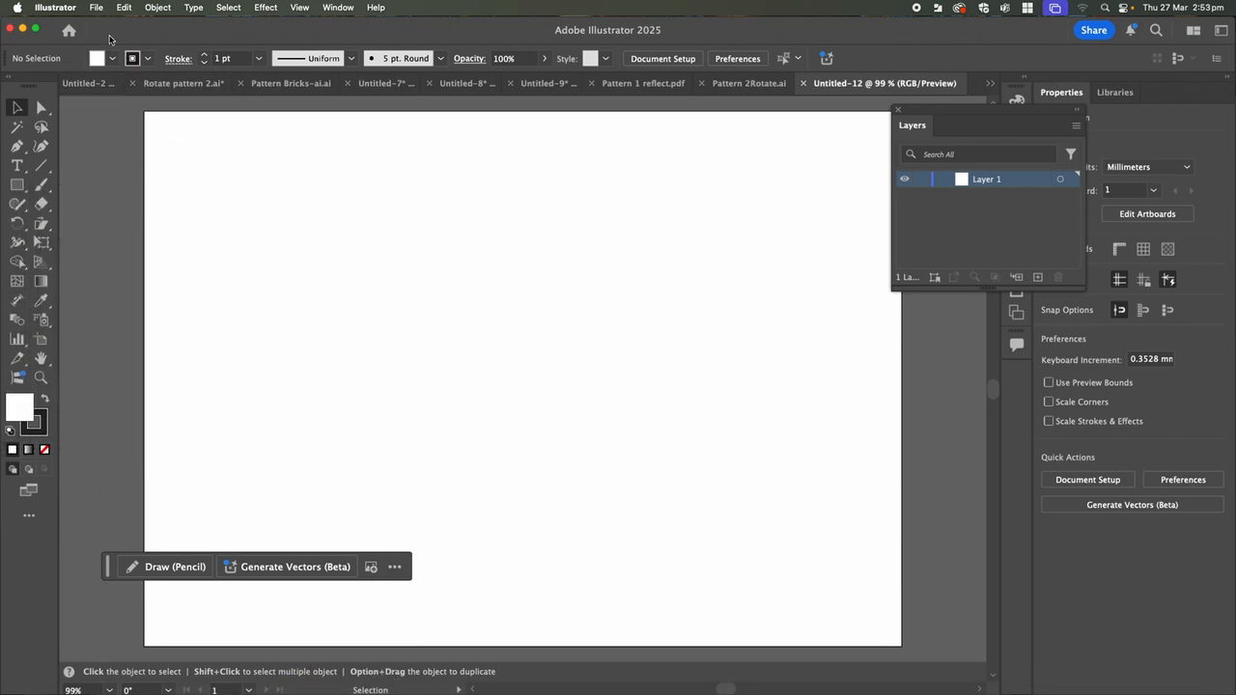
- Place Bear triadic .psd from the Documents folder on the artboard and scale it proportionally to about 96 x 113 mm
{"action": "left_click", "coordinate": [97, 7]}
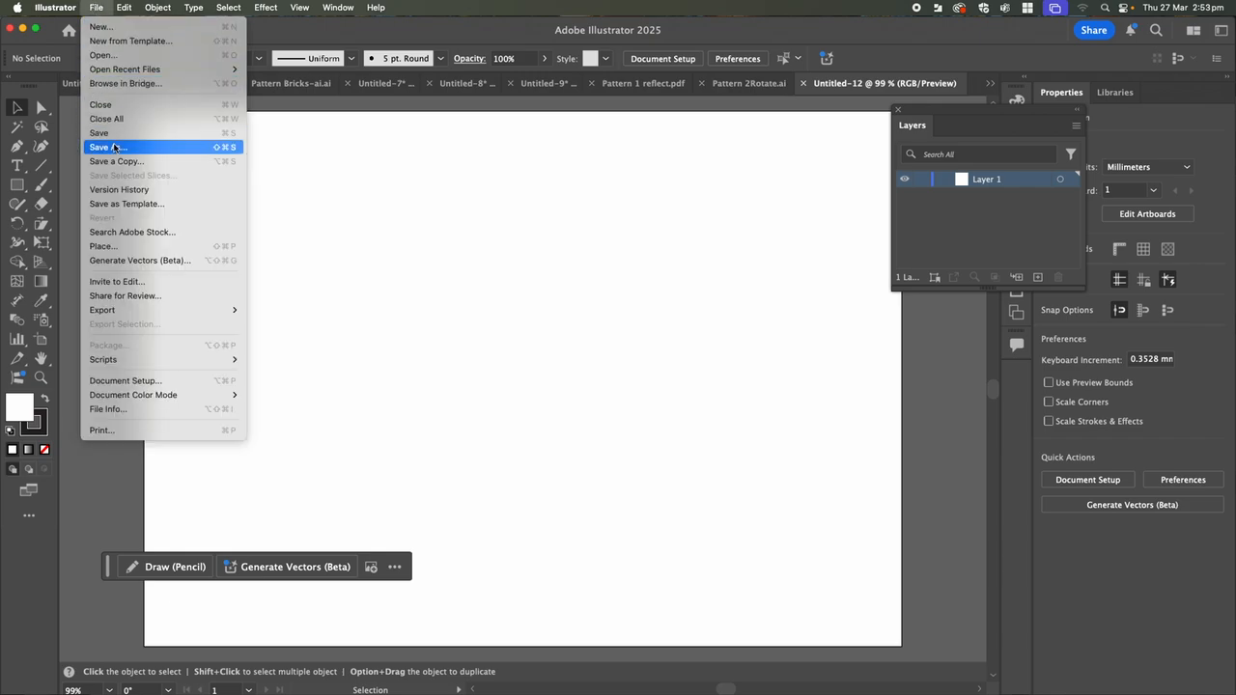
{"action": "left_click", "coordinate": [126, 246]}
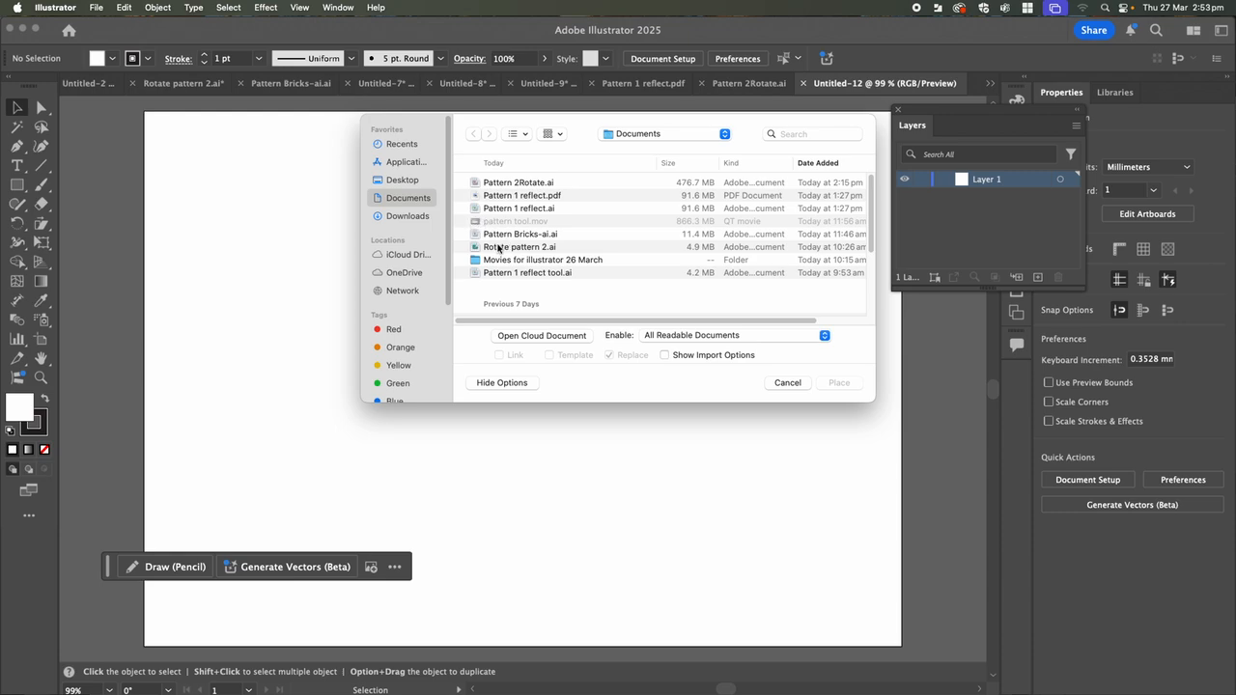
{"action": "left_click", "coordinate": [406, 180]}
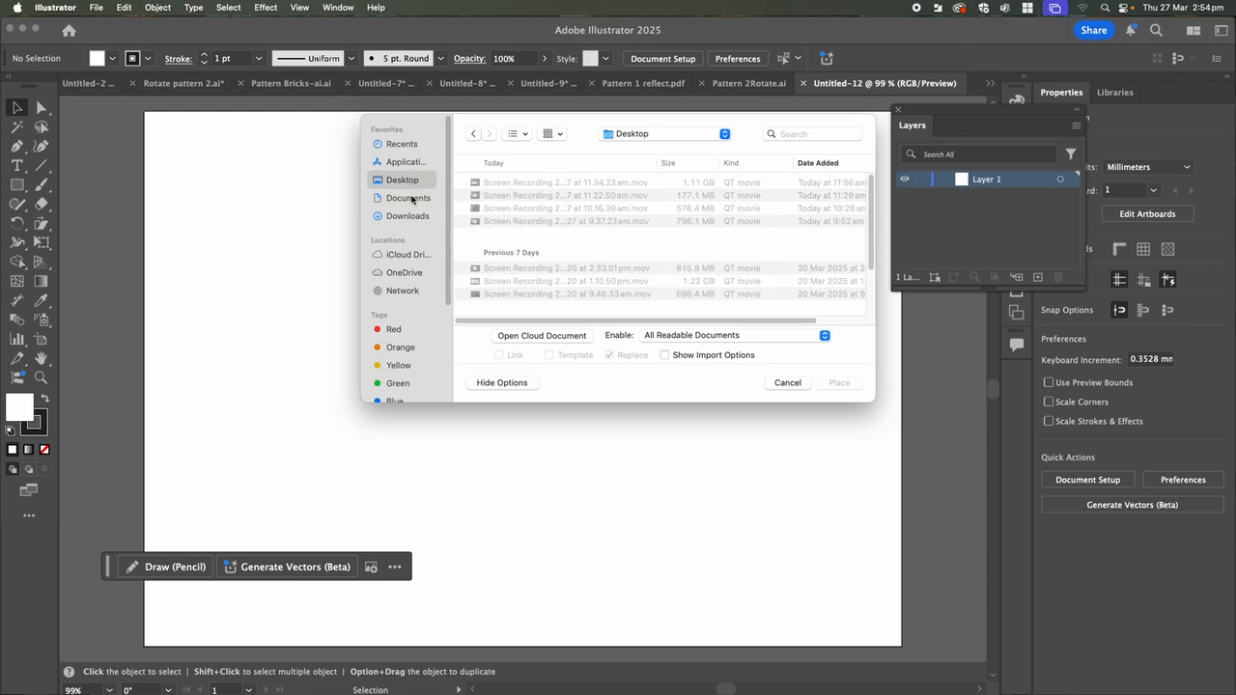
{"action": "left_click", "coordinate": [409, 215]}
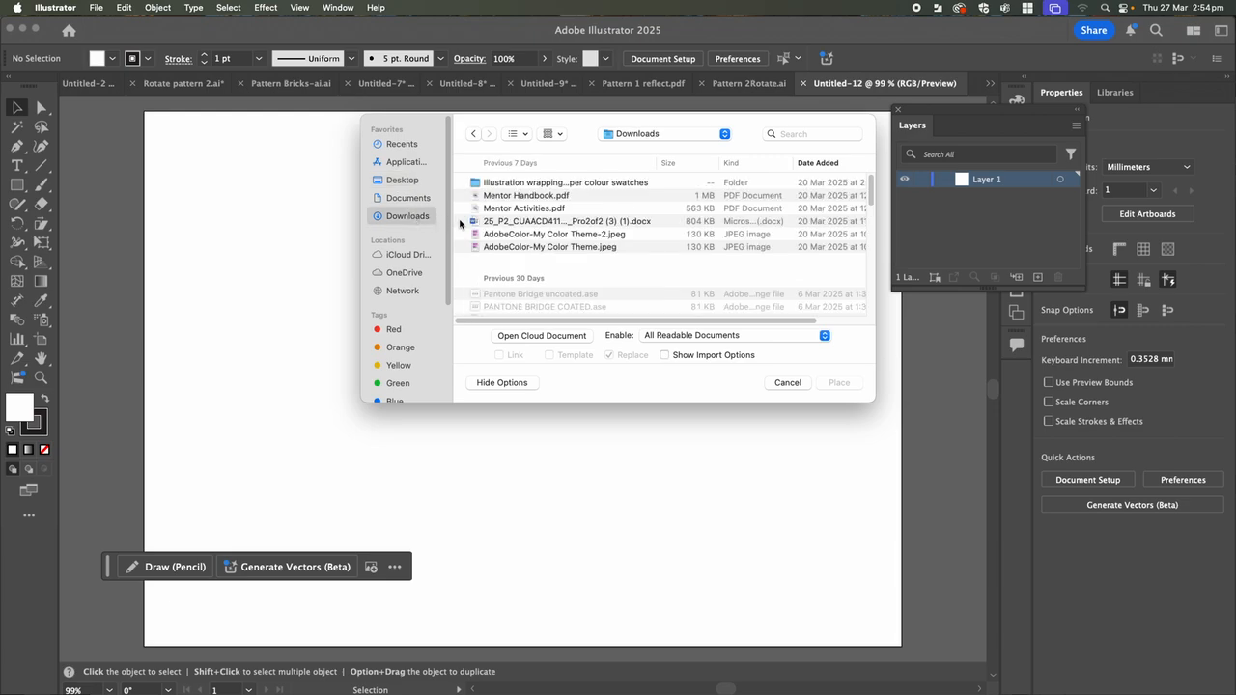
{"action": "scroll", "coordinate": [524, 238], "scroll_direction": "down", "scroll_amount": 5}
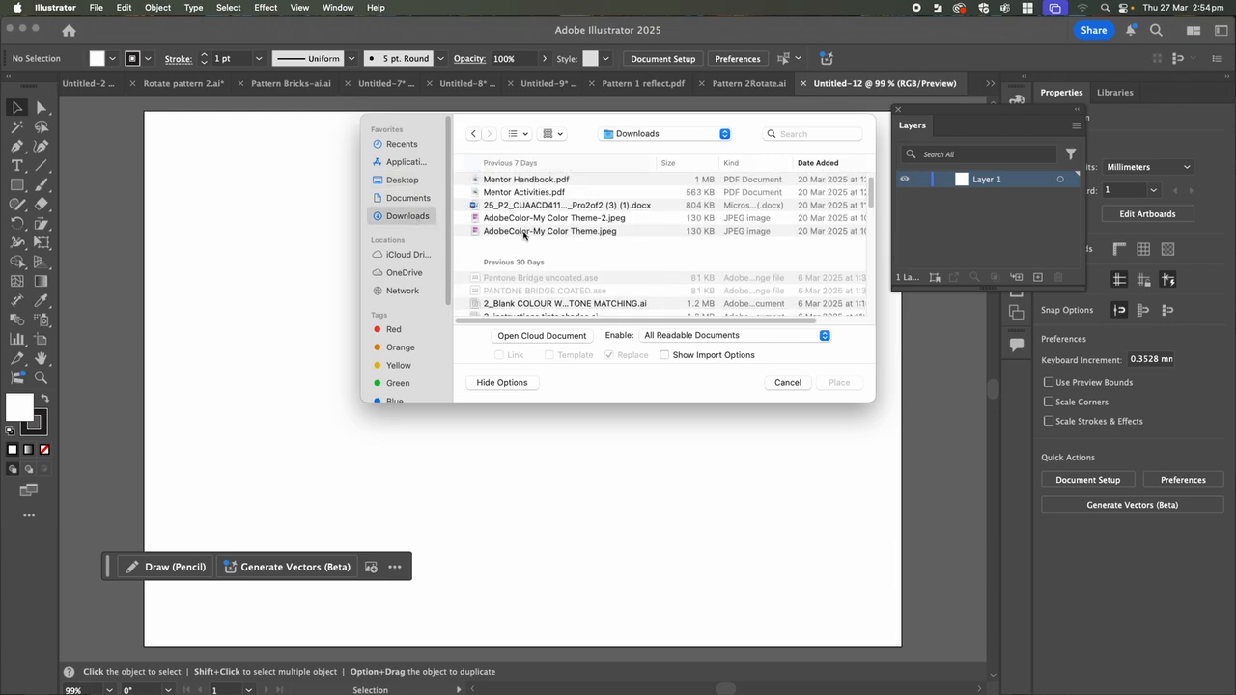
{"action": "scroll", "coordinate": [522, 237], "scroll_direction": "up", "scroll_amount": 5}
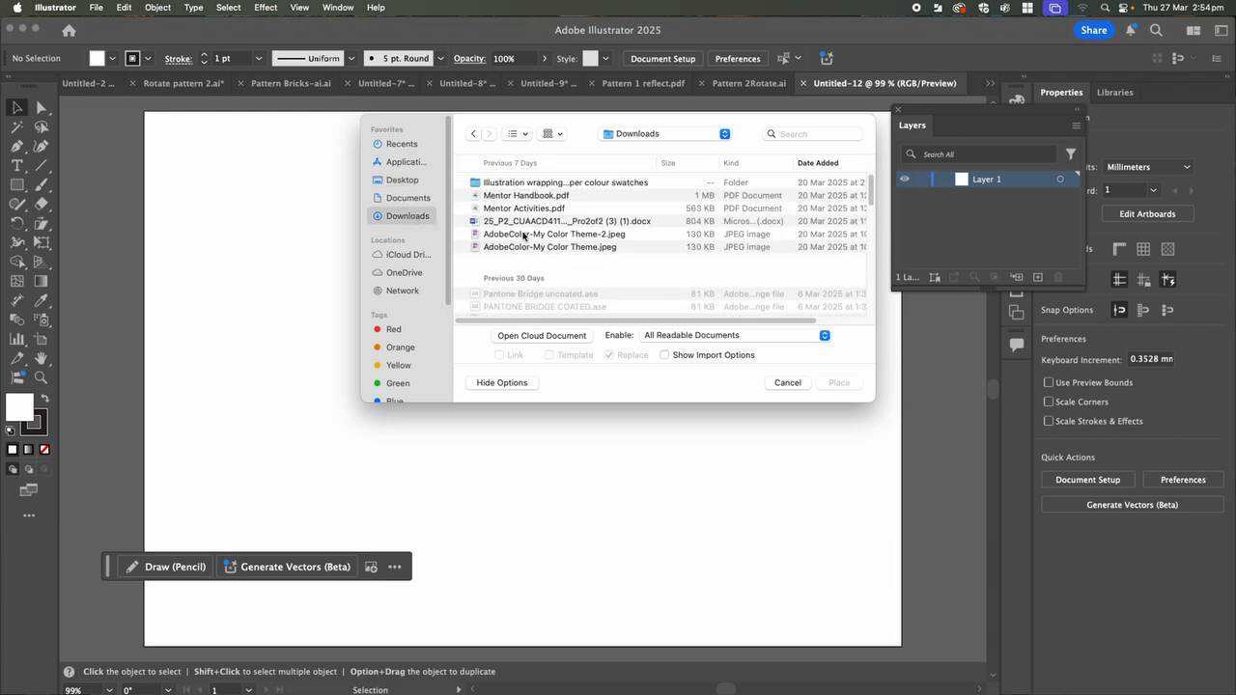
{"action": "left_click", "coordinate": [416, 200]}
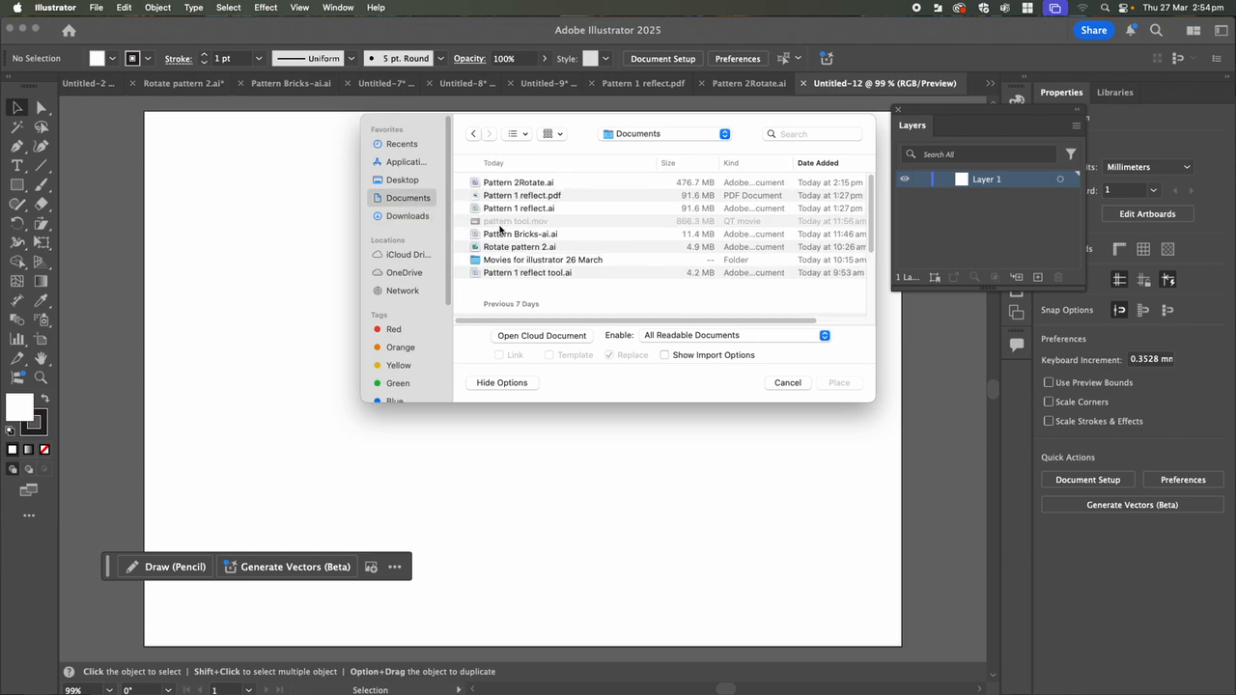
{"action": "scroll", "coordinate": [500, 228], "scroll_direction": "down", "scroll_amount": 5}
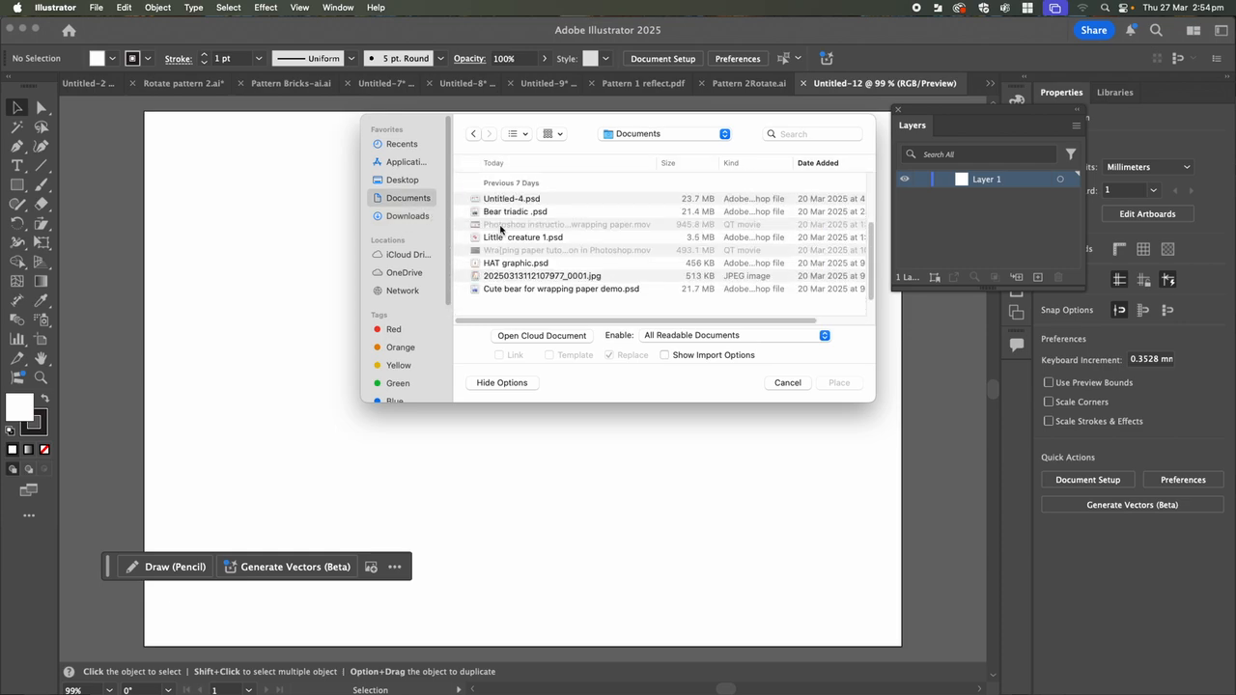
{"action": "left_click", "coordinate": [494, 214]}
{"action": "left_click", "coordinate": [836, 382]}
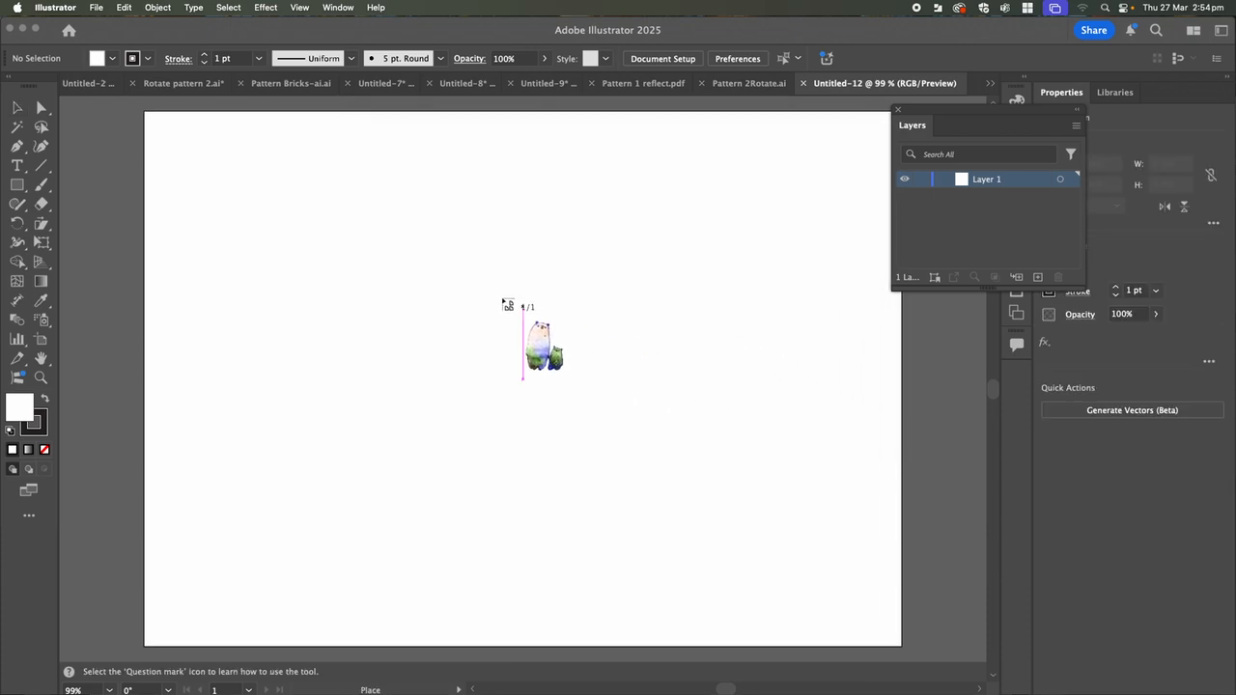
{"action": "left_click", "coordinate": [327, 210]}
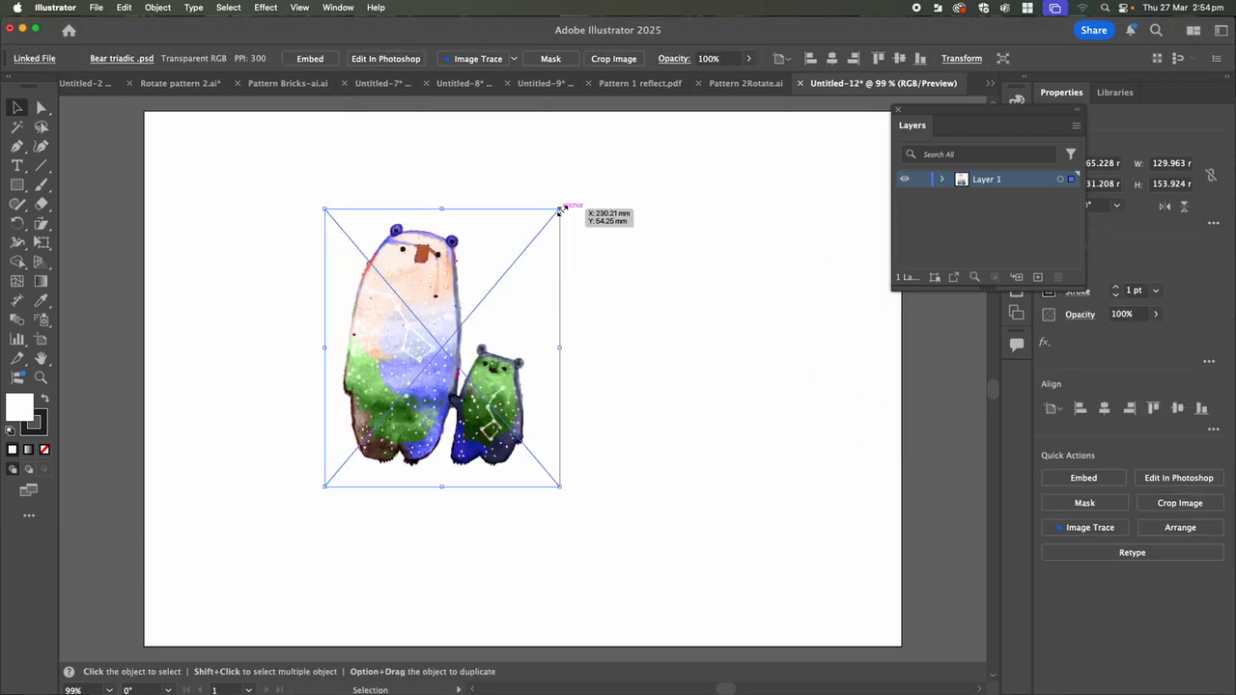
{"action": "left_click_drag", "start_coordinate": [559, 209], "coordinate": [498, 282]}
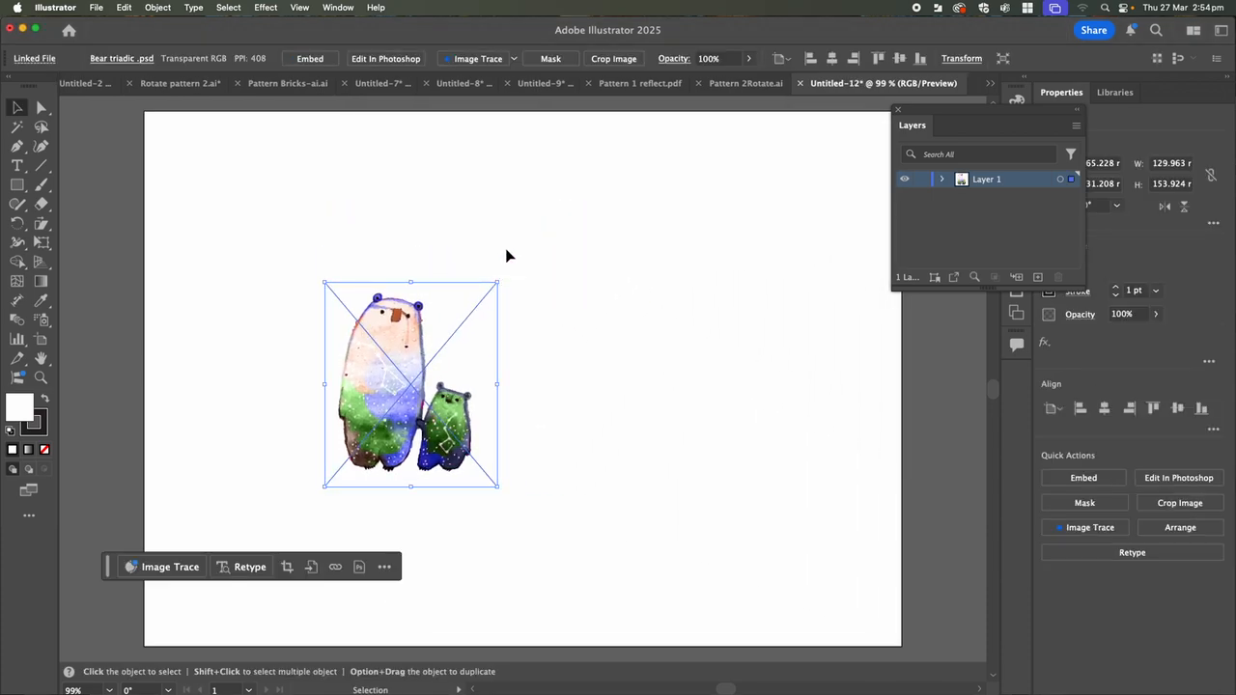
- Embed the linked bear image in the document, converting its Photoshop layers to objects, and deselect it
{"action": "left_click", "coordinate": [339, 9]}
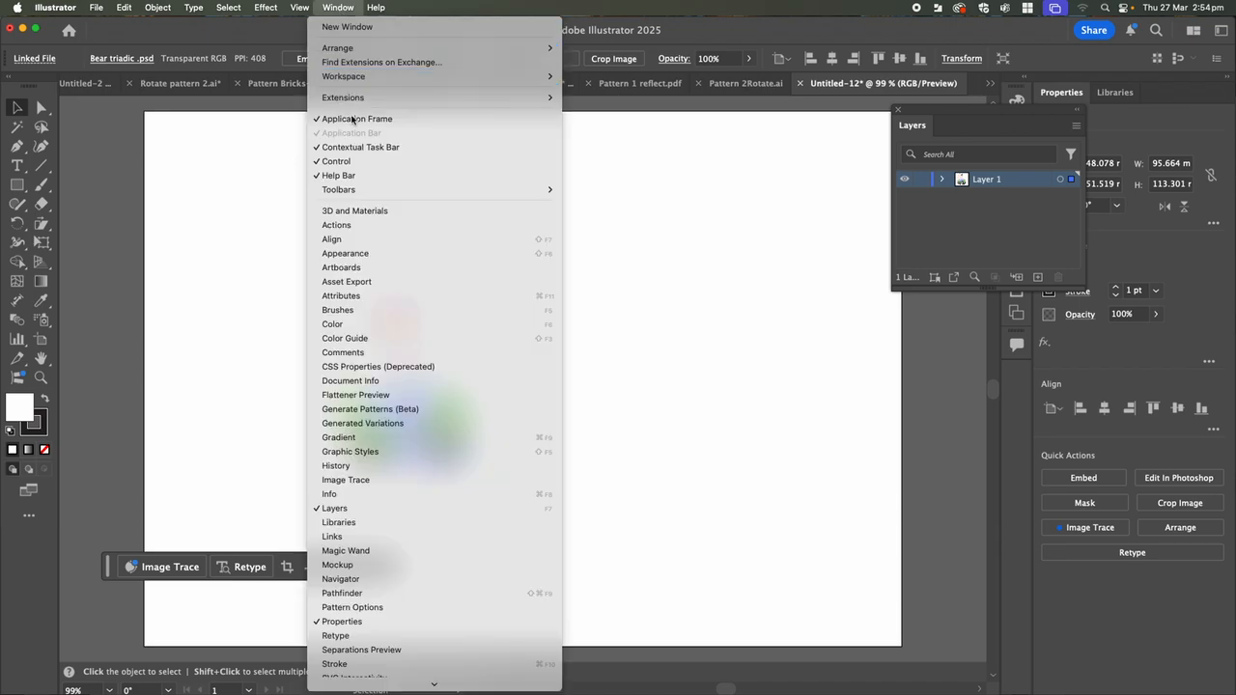
{"action": "left_click", "coordinate": [336, 536]}
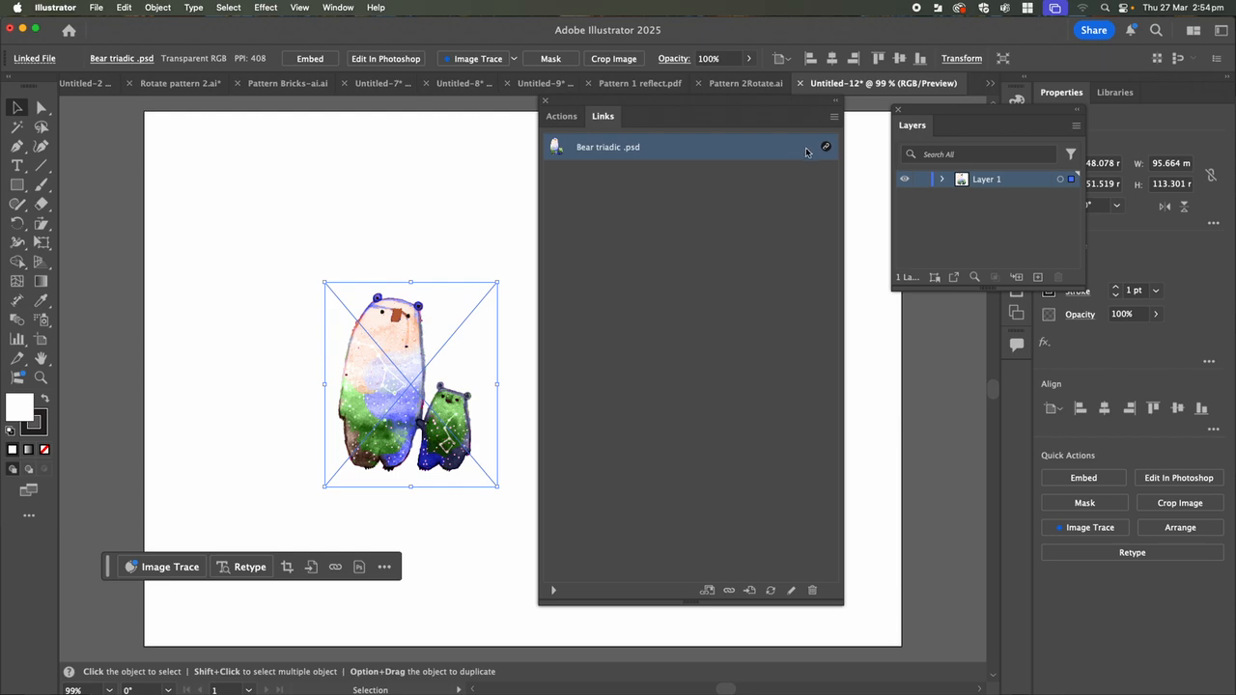
{"action": "left_click", "coordinate": [834, 117]}
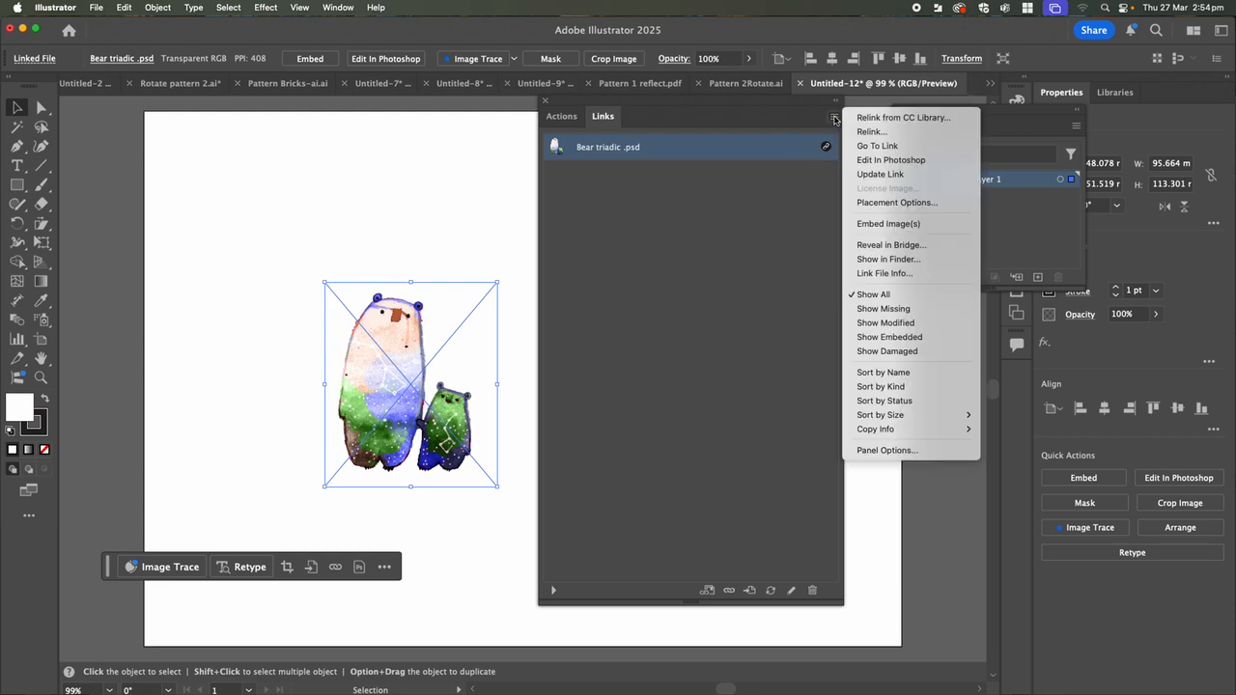
{"action": "left_click", "coordinate": [862, 225]}
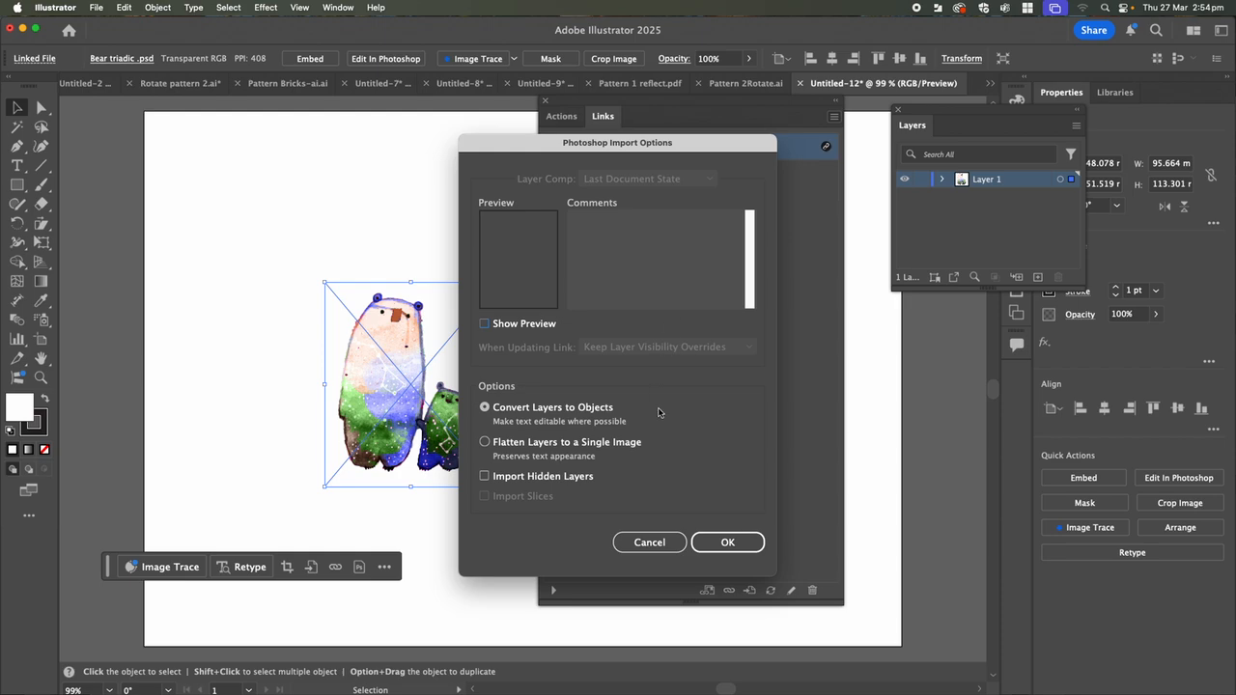
{"action": "left_click", "coordinate": [727, 542]}
{"action": "left_click", "coordinate": [380, 254]}
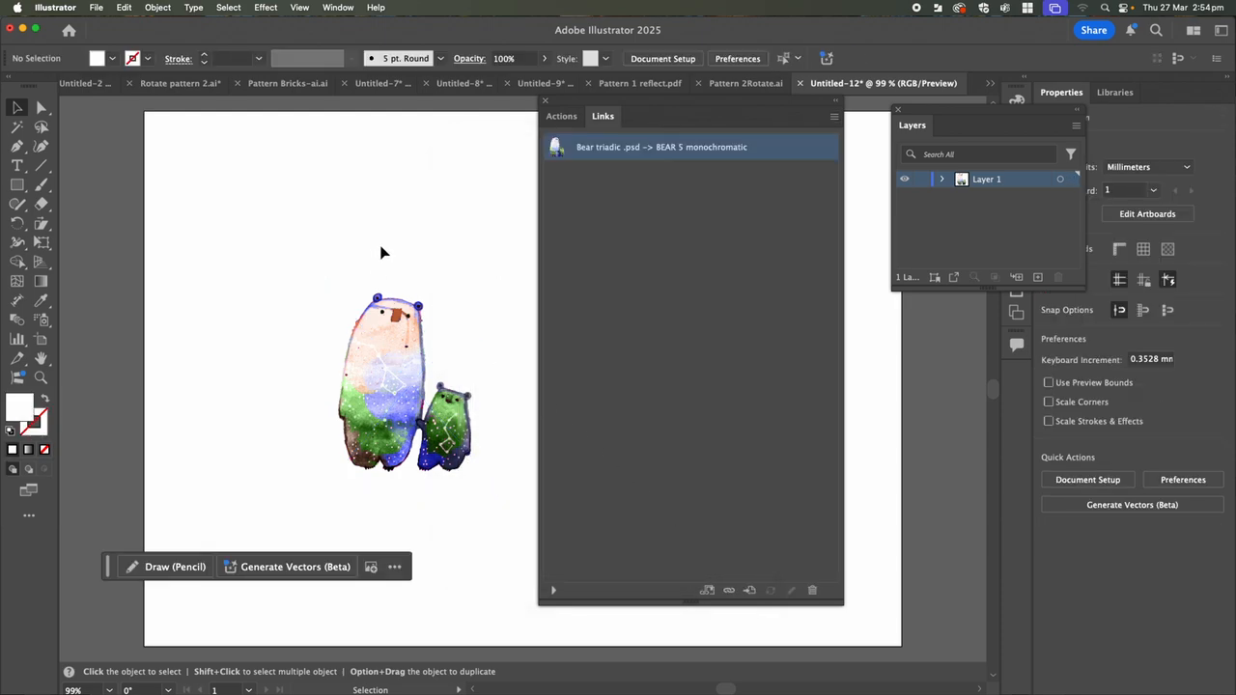
- Move the bear artwork up and left to about X 86 mm, Y 119 mm, and close the links list
{"action": "left_click_drag", "start_coordinate": [391, 331], "coordinate": [292, 277]}
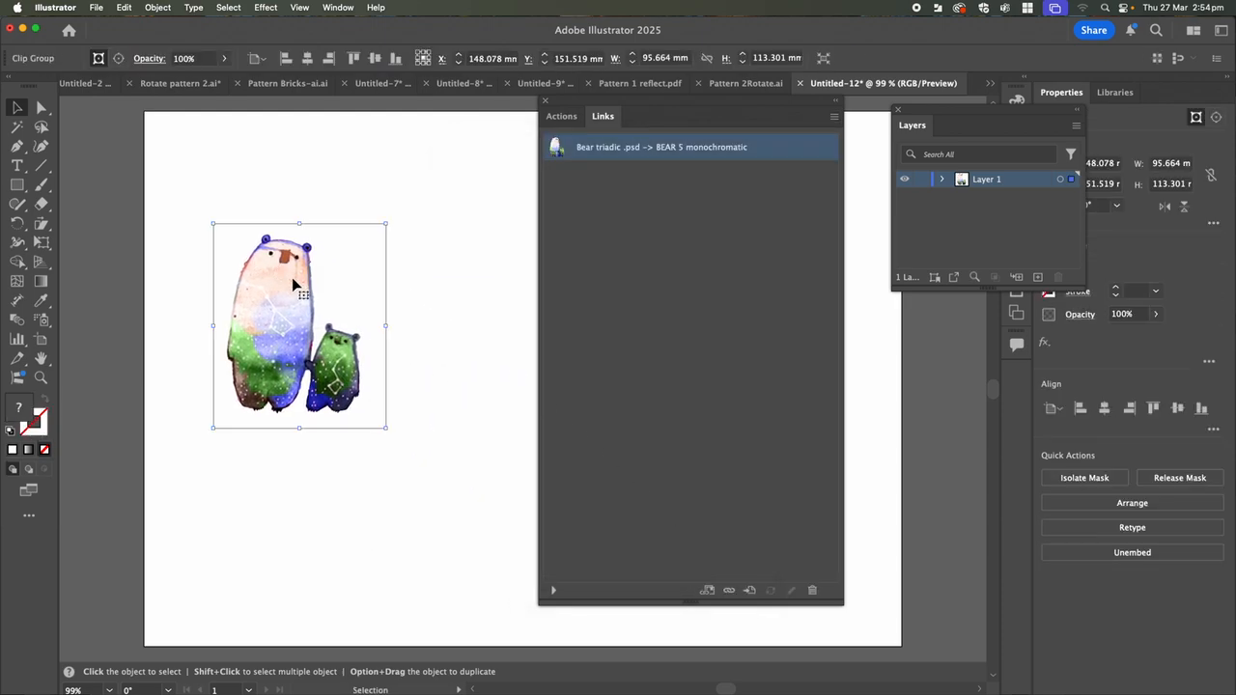
{"action": "left_click_drag", "start_coordinate": [565, 105], "coordinate": [741, 118]}
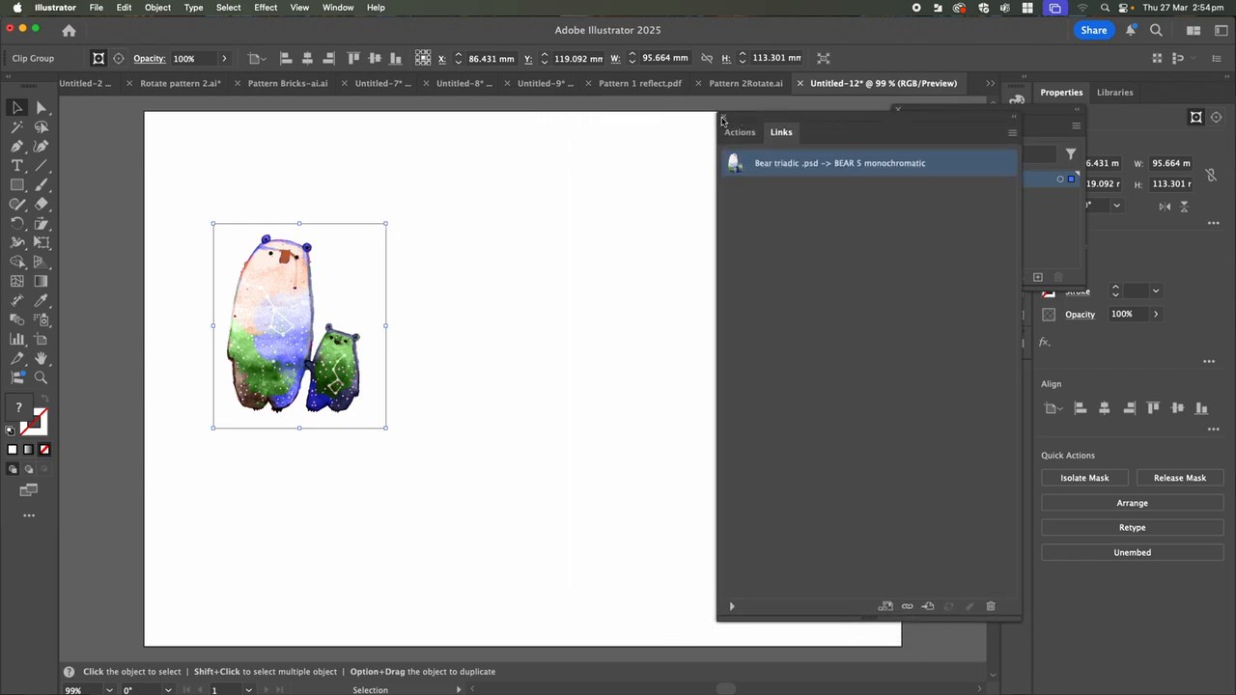
{"action": "left_click", "coordinate": [722, 119]}
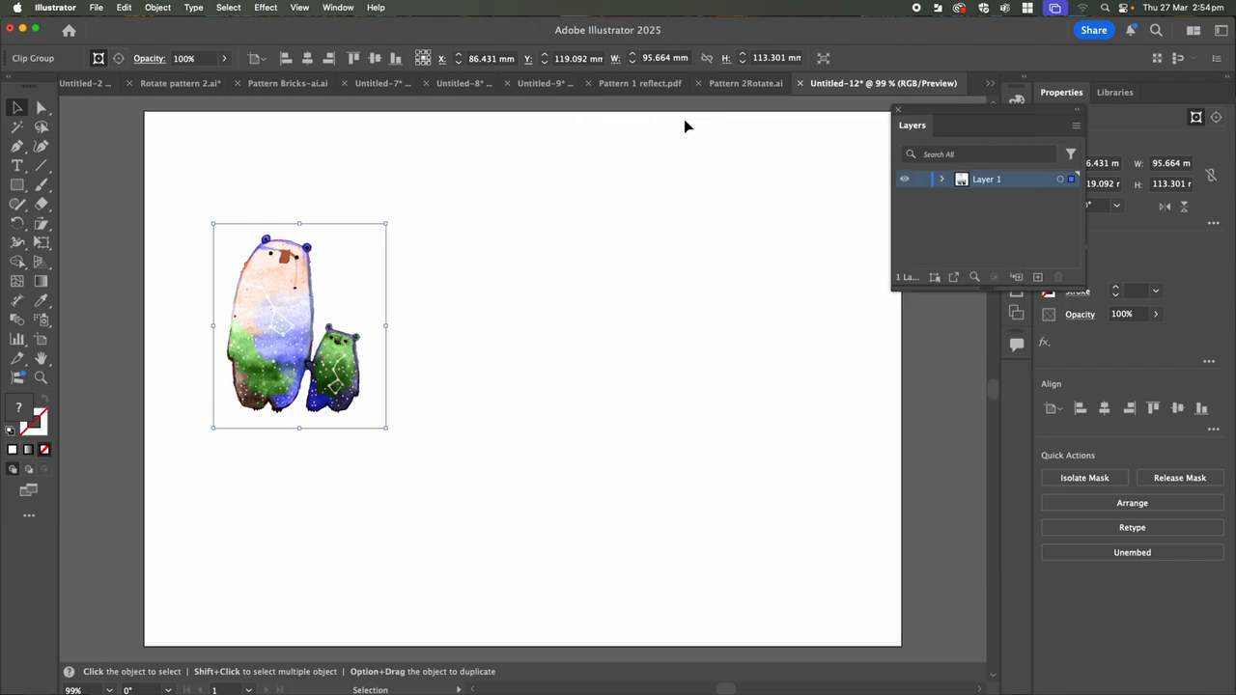
- Show the swatches, detach them from the floating group onto the empty side of the artboard, and close the remaining floating windows
{"action": "left_click", "coordinate": [338, 8]}
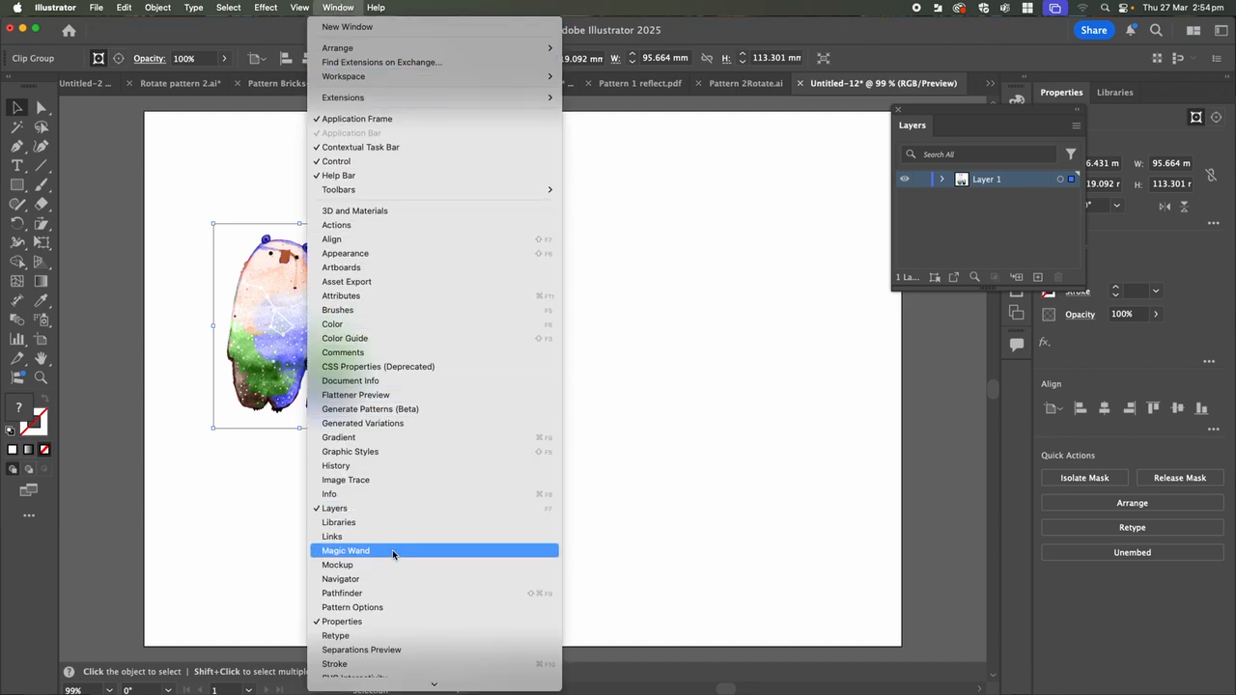
{"action": "mouse_move", "coordinate": [393, 689]}
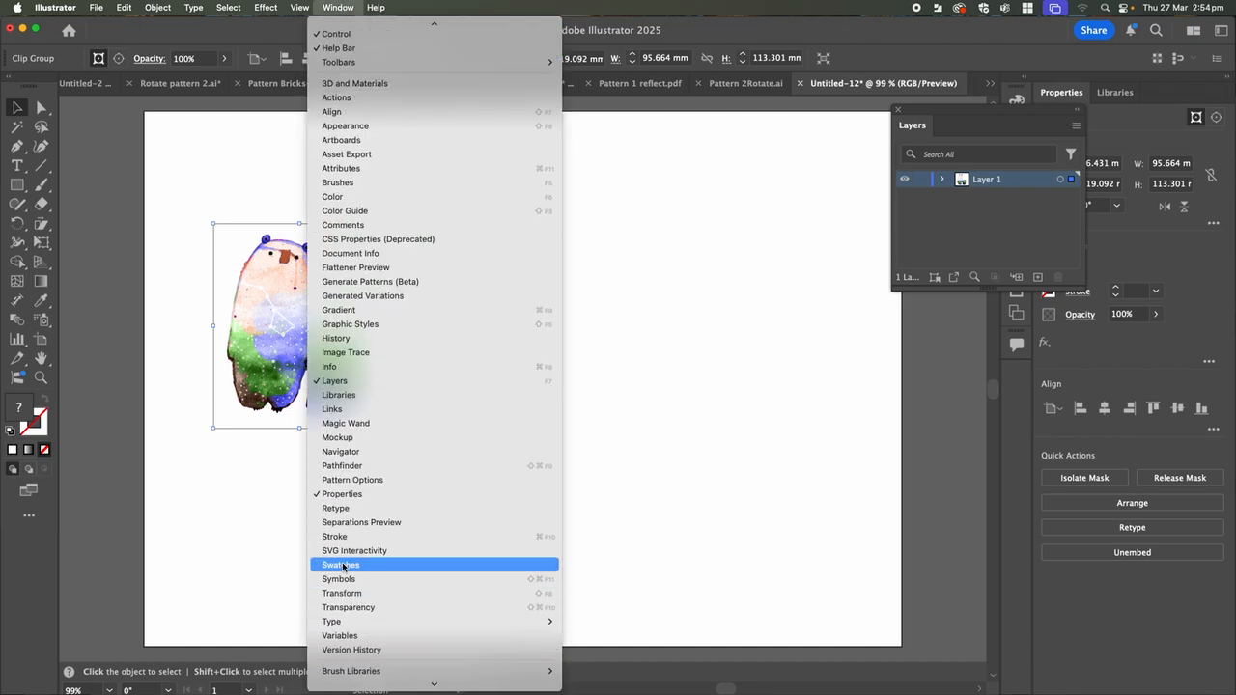
{"action": "left_click", "coordinate": [394, 563]}
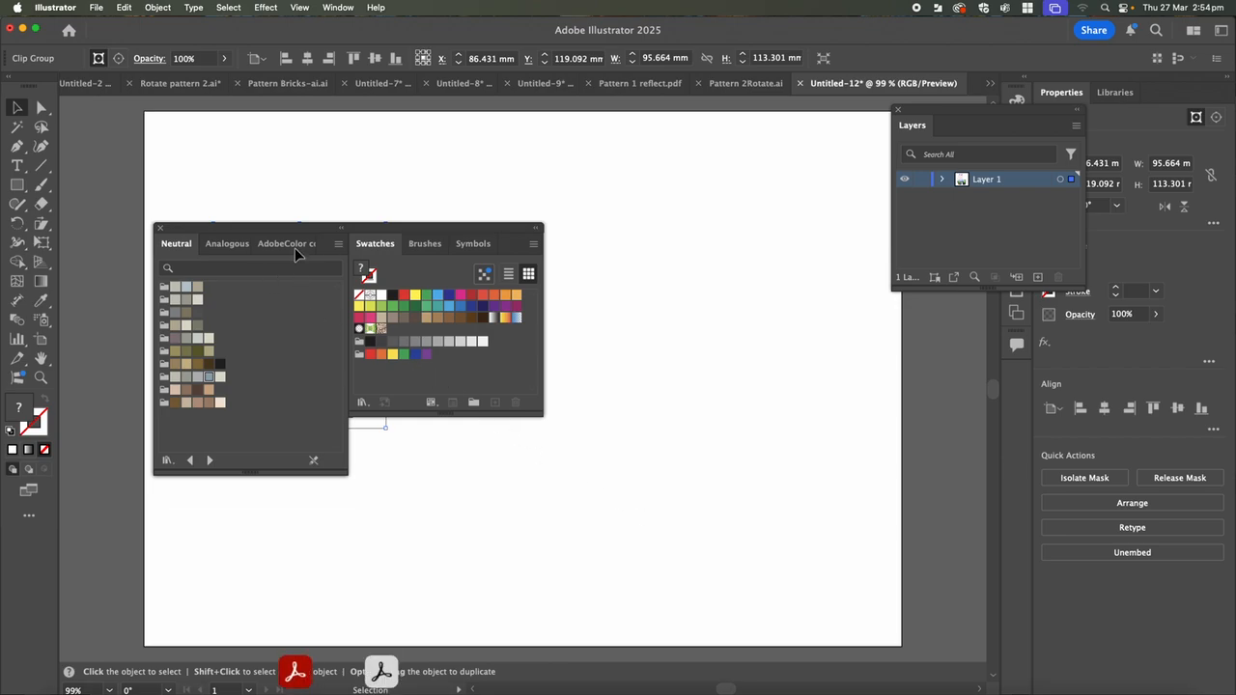
{"action": "left_click_drag", "start_coordinate": [177, 242], "coordinate": [533, 397]}
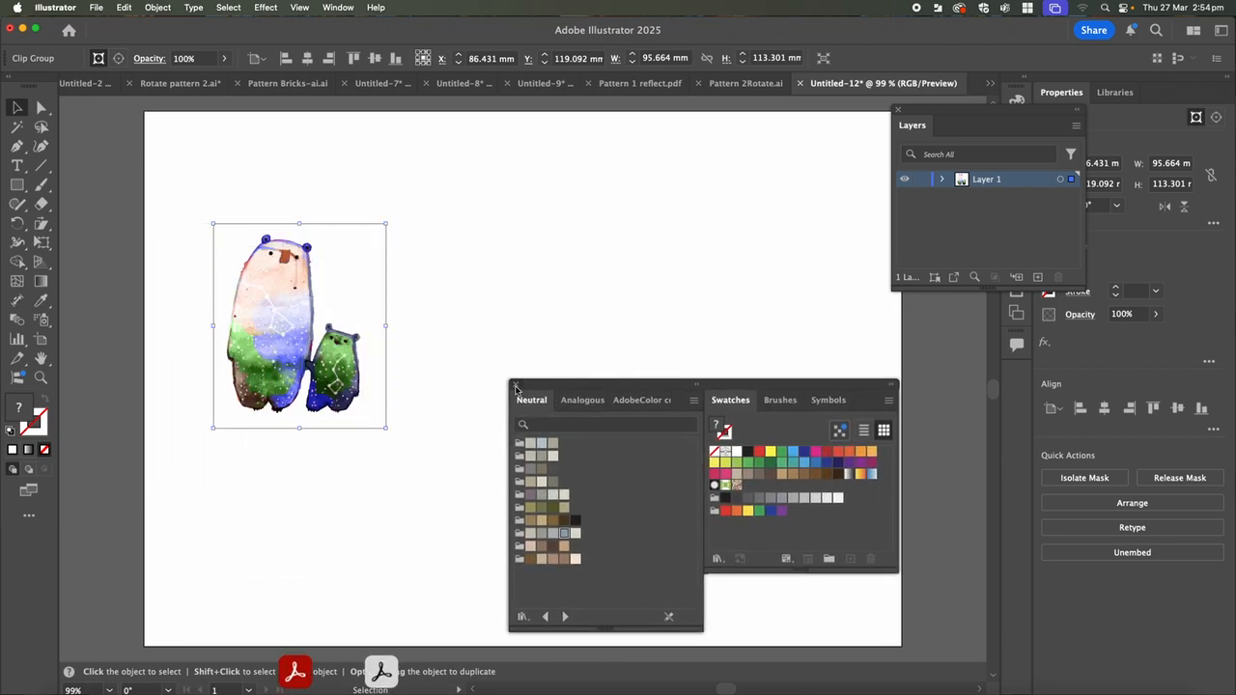
{"action": "left_click", "coordinate": [514, 384]}
{"action": "left_click", "coordinate": [338, 8]}
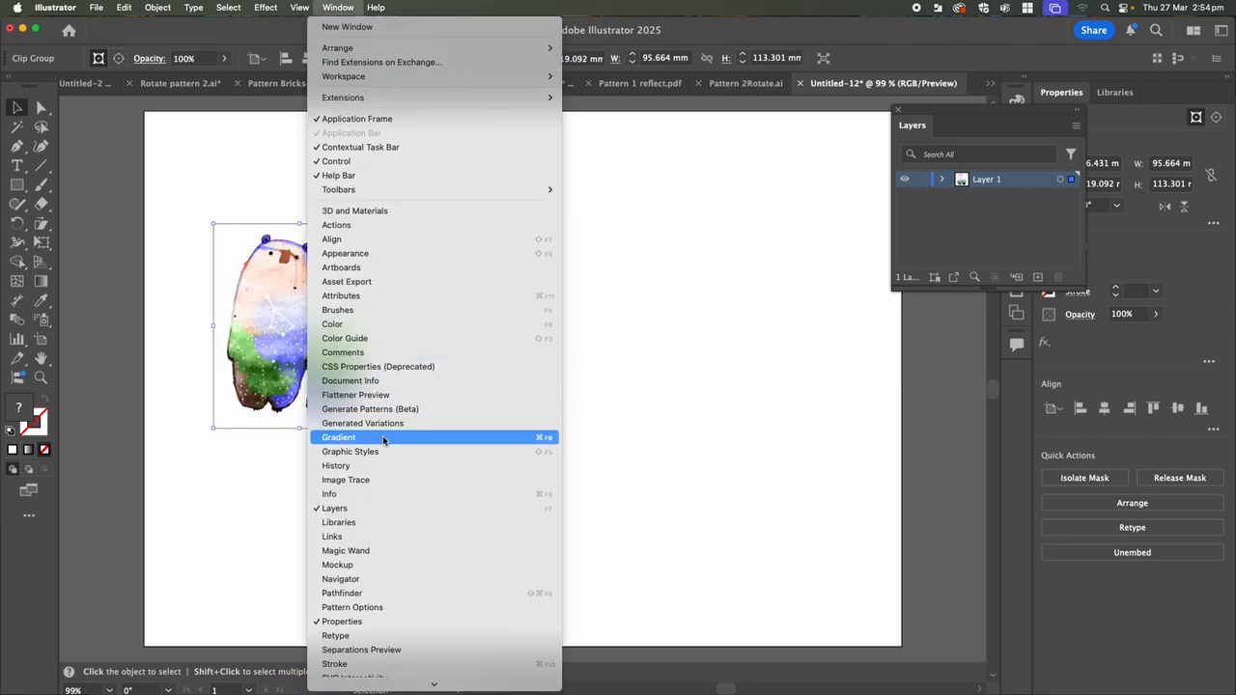
{"action": "scroll", "coordinate": [381, 540], "scroll_direction": "down", "scroll_amount": 5}
{"action": "left_click", "coordinate": [384, 584]}
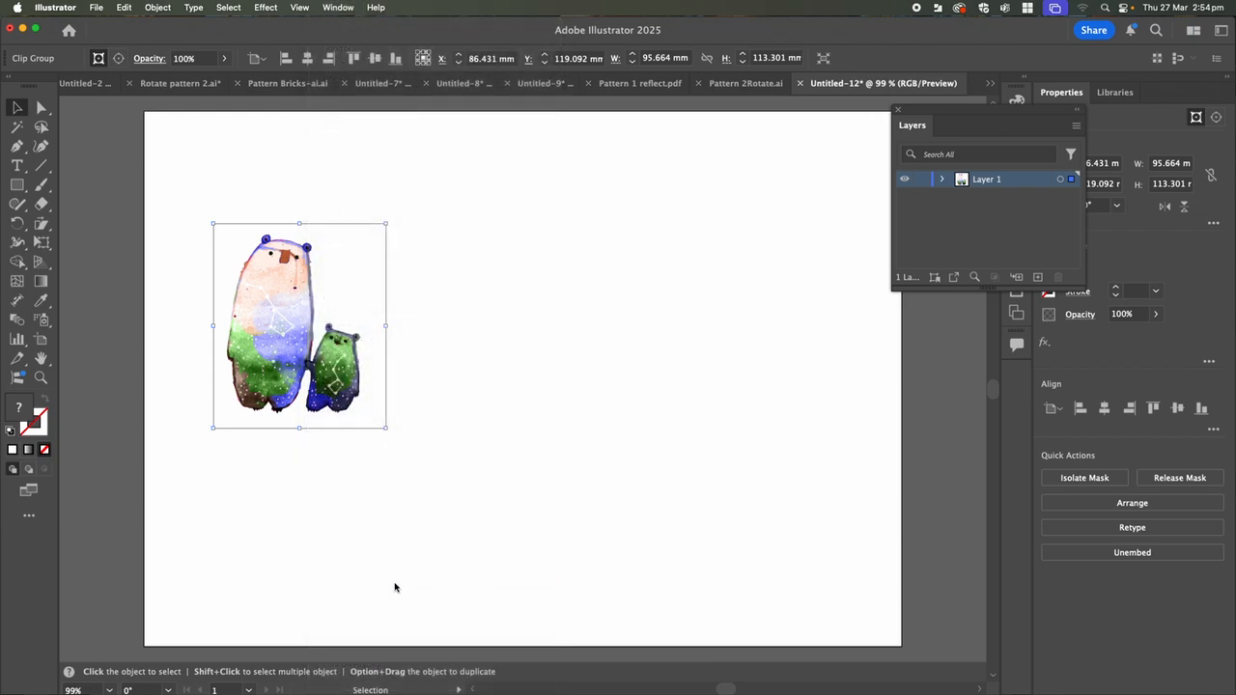
{"action": "left_click_drag", "start_coordinate": [724, 412], "coordinate": [638, 189]}
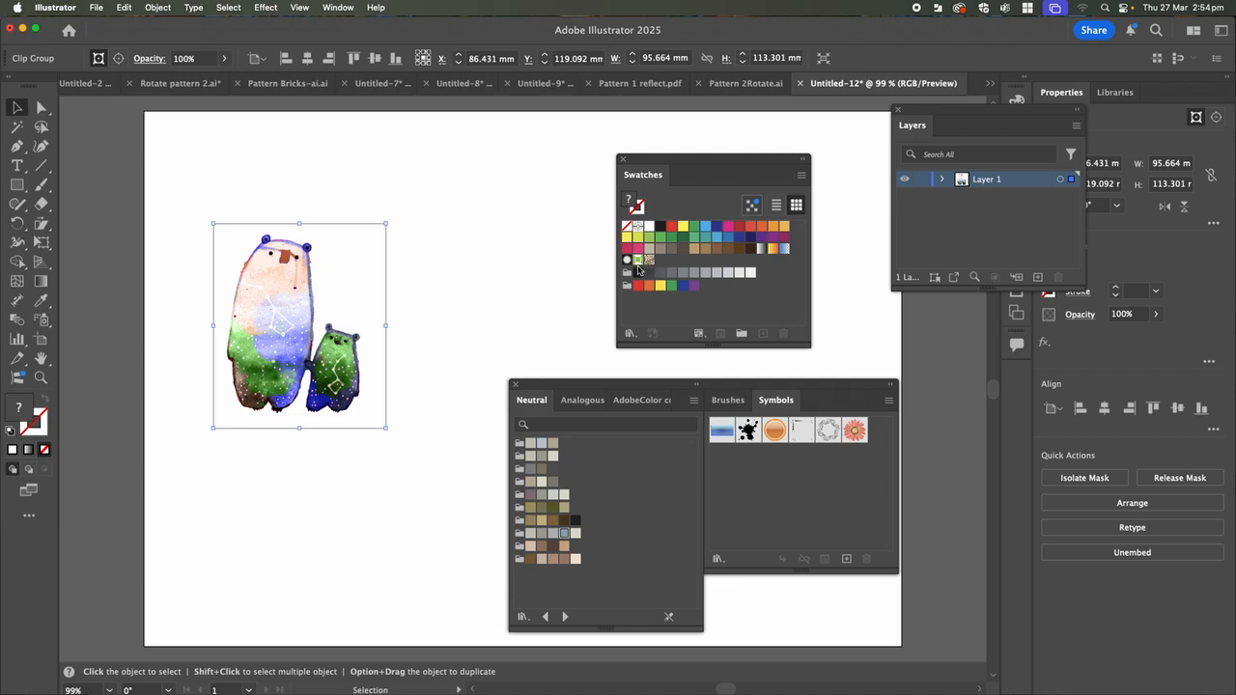
{"action": "left_click", "coordinate": [514, 384]}
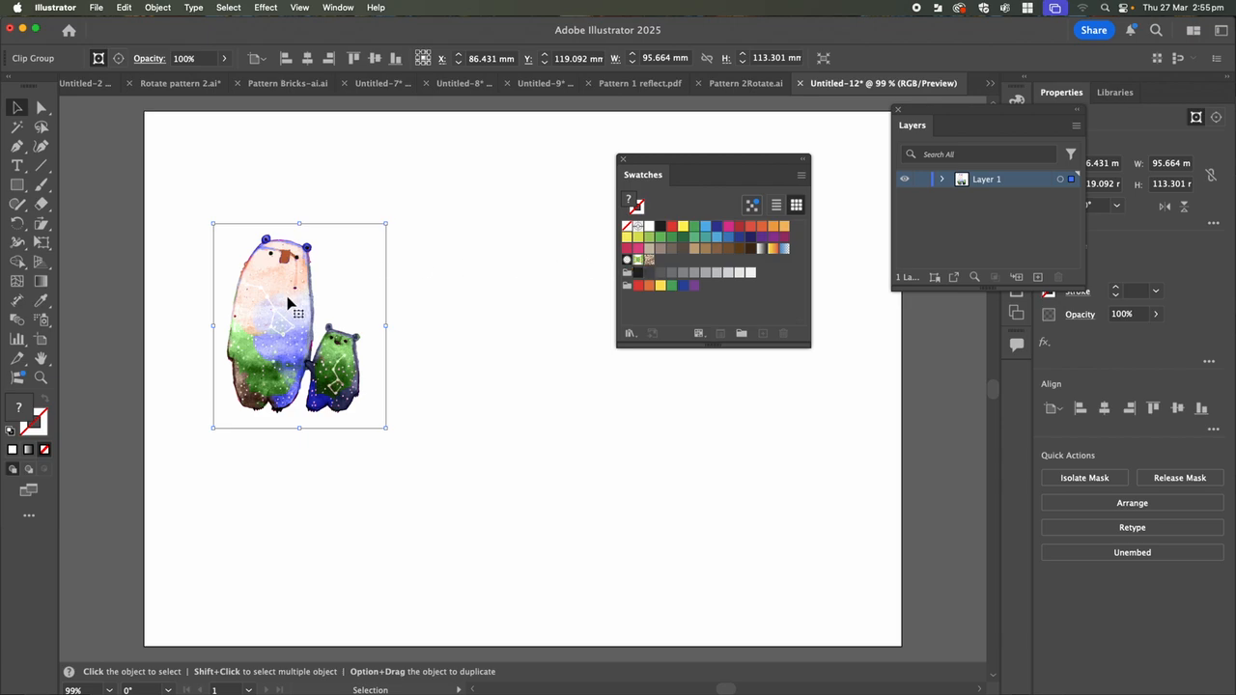
- Scale the bear artwork down proportionally to about 74 x 88 mm and move it to about X 146 mm, Y 107 mm
{"action": "mouse_move", "coordinate": [288, 304]}
{"action": "left_mouse_down"}
{"action": "mouse_move", "coordinate": [309, 312]}
{"action": "mouse_move", "coordinate": [300, 287]}
{"action": "left_mouse_up"}
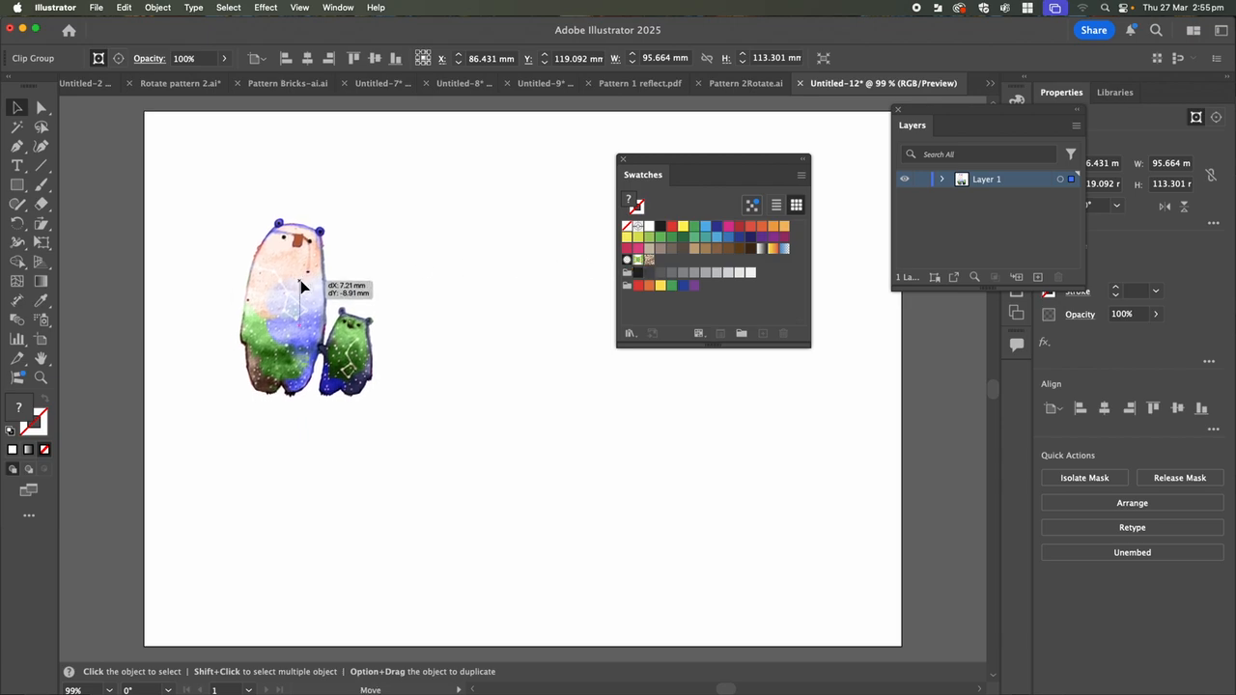
{"action": "left_click_drag", "start_coordinate": [401, 413], "coordinate": [362, 366]}
{"action": "left_click_drag", "start_coordinate": [295, 343], "coordinate": [399, 353]}
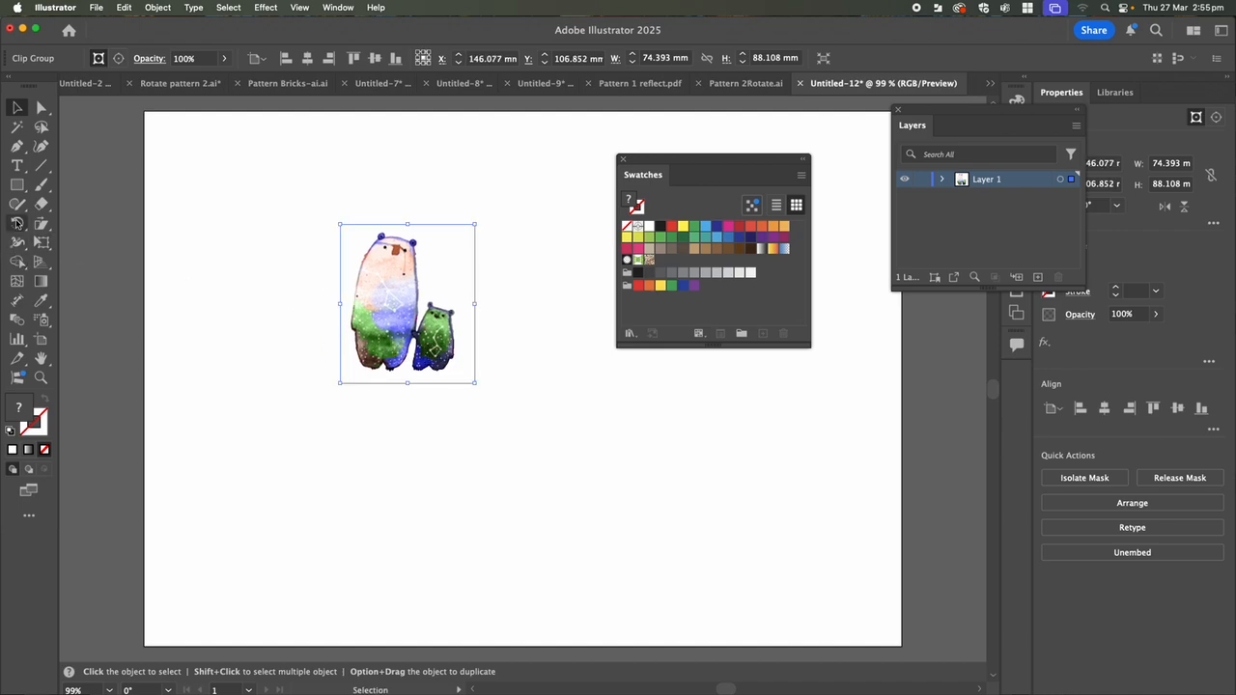
- Create a mirrored copy of the bear artwork with Reflect, using a vertical axis set just beside the original
{"action": "left_click", "coordinate": [17, 224]}
{"action": "left_click_drag", "start_coordinate": [17, 224], "coordinate": [59, 241]}
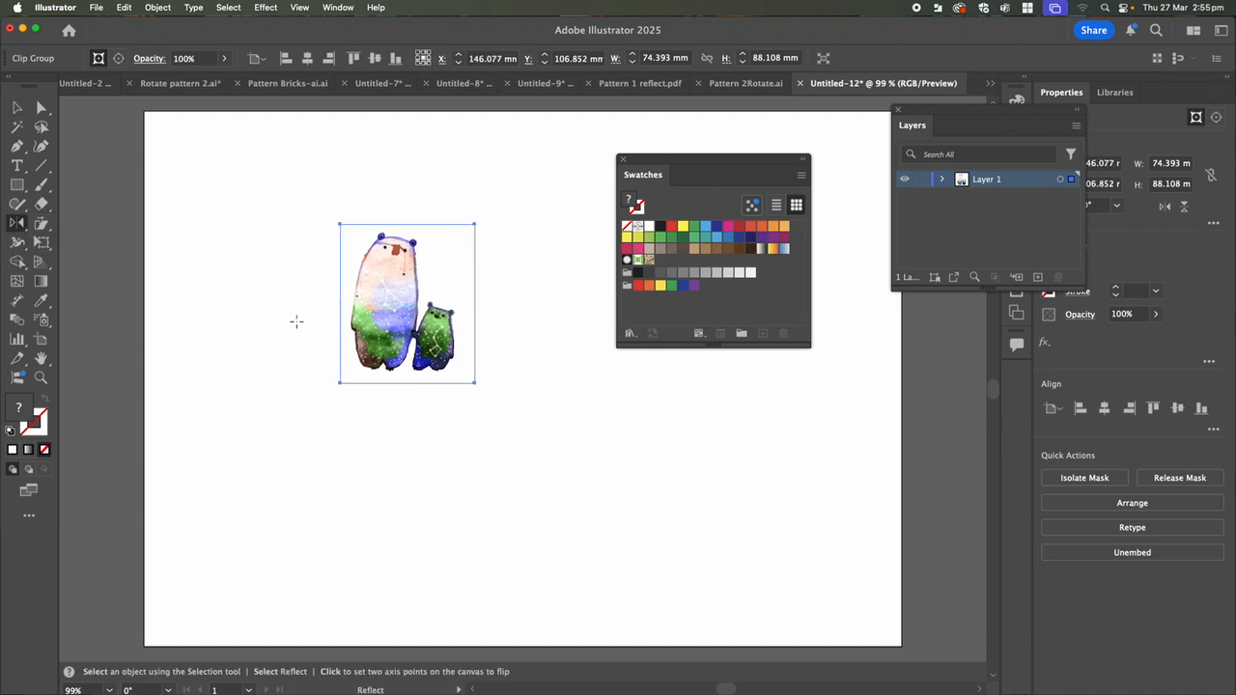
{"action": "left_click", "coordinate": [323, 314], "text": "alt"}
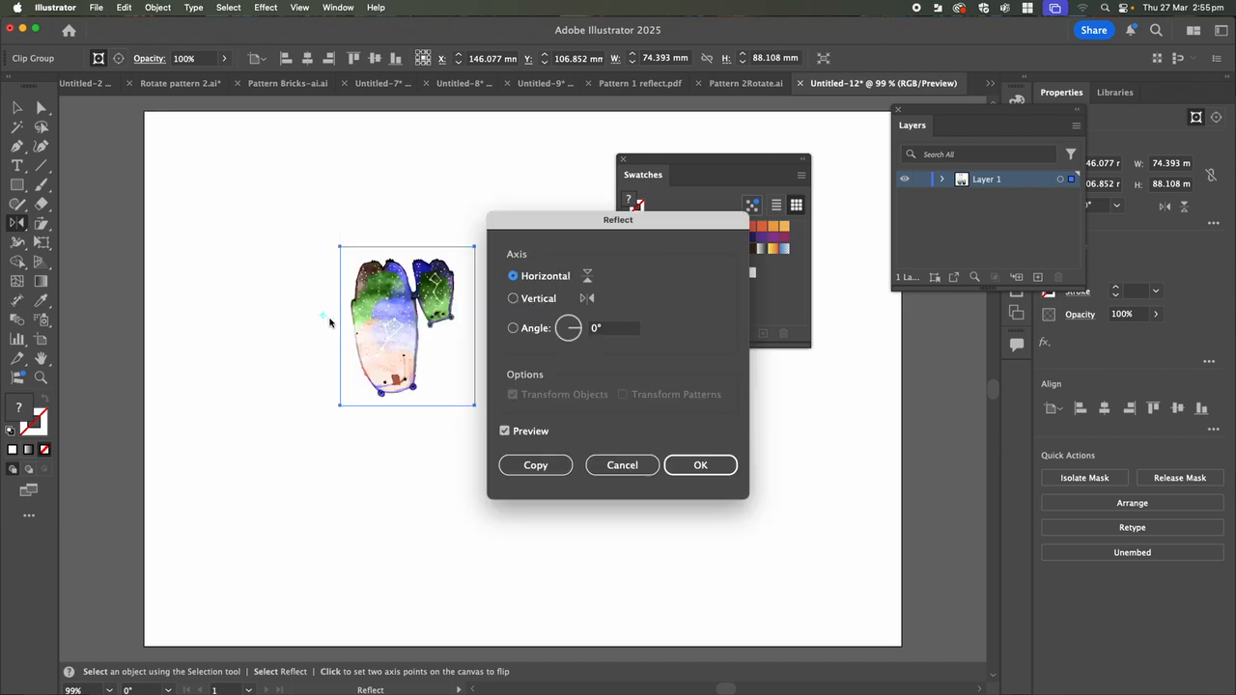
{"action": "left_click", "coordinate": [513, 300]}
{"action": "left_click", "coordinate": [535, 464]}
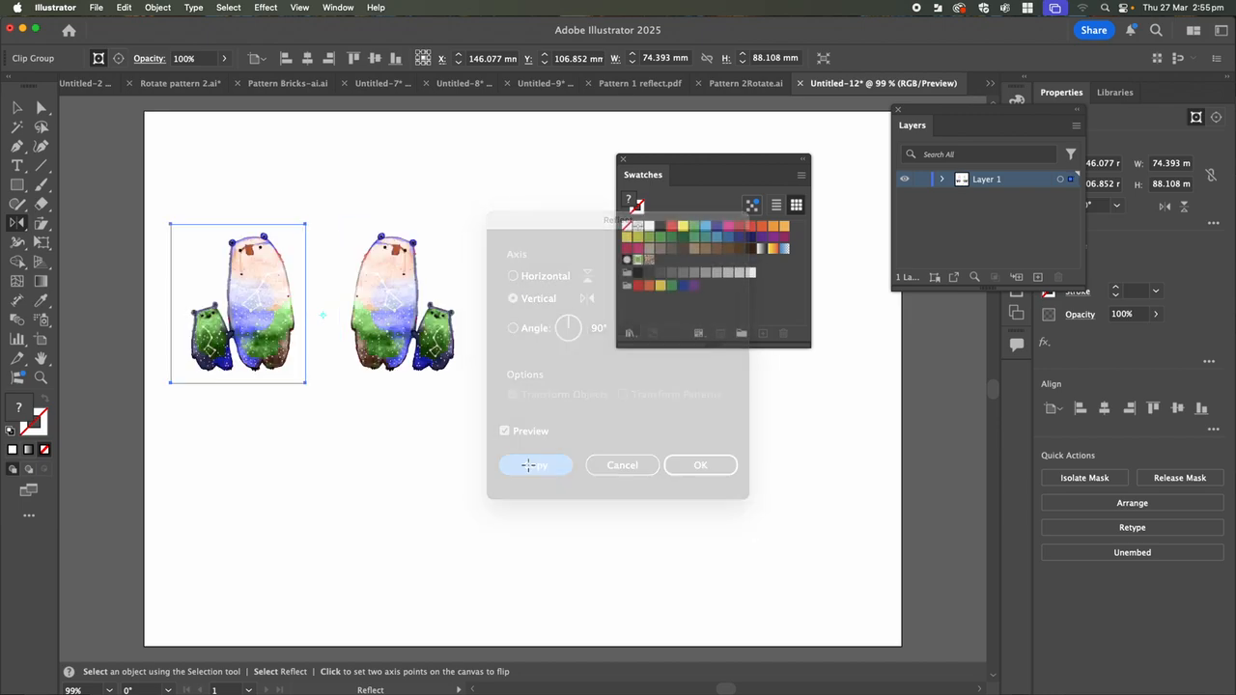
- Move the original bear artwork close beside its mirrored copy, to about X 120 mm, Y 108 mm
{"action": "left_click", "coordinate": [17, 108]}
{"action": "left_click_drag", "start_coordinate": [399, 302], "coordinate": [356, 307]}
{"action": "left_click", "coordinate": [277, 358]}
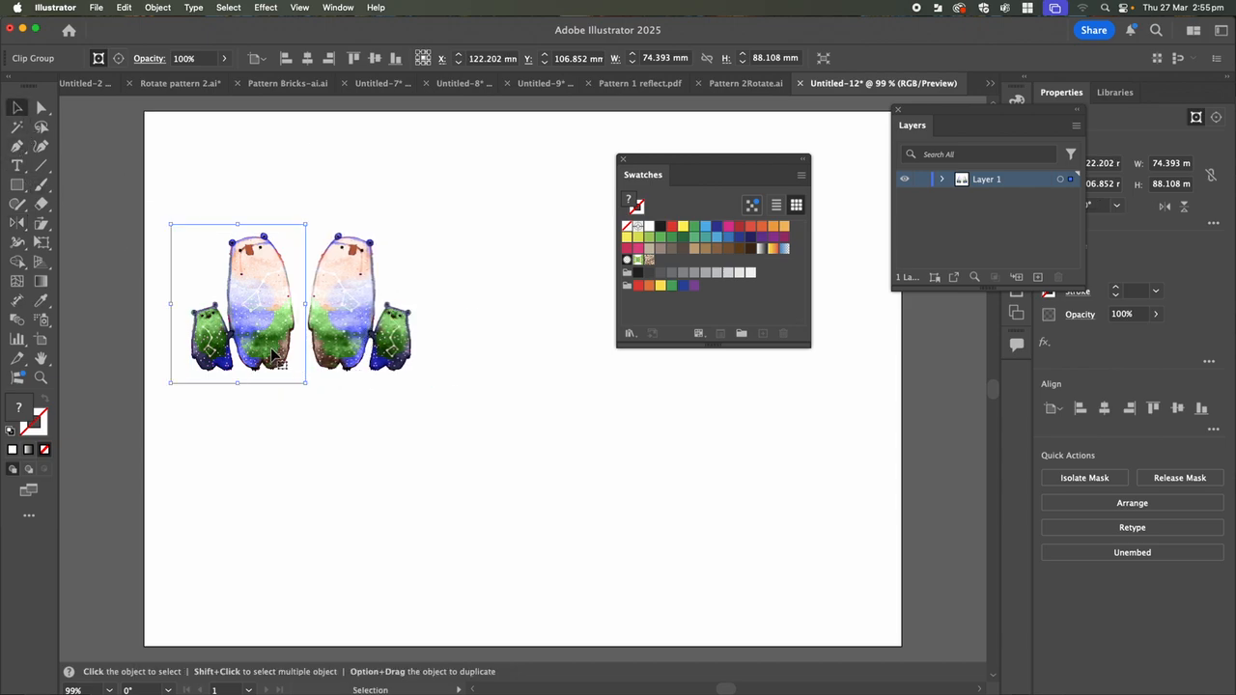
{"action": "left_click", "coordinate": [350, 367]}
{"action": "left_click_drag", "start_coordinate": [337, 358], "coordinate": [333, 360]}
- Place Little creature 1.psd beneath the bears, turned 90° clockwise and scaled to about 87 x 85 mm, at about X 80 mm, Y 178 mm
{"action": "left_click", "coordinate": [100, 8]}
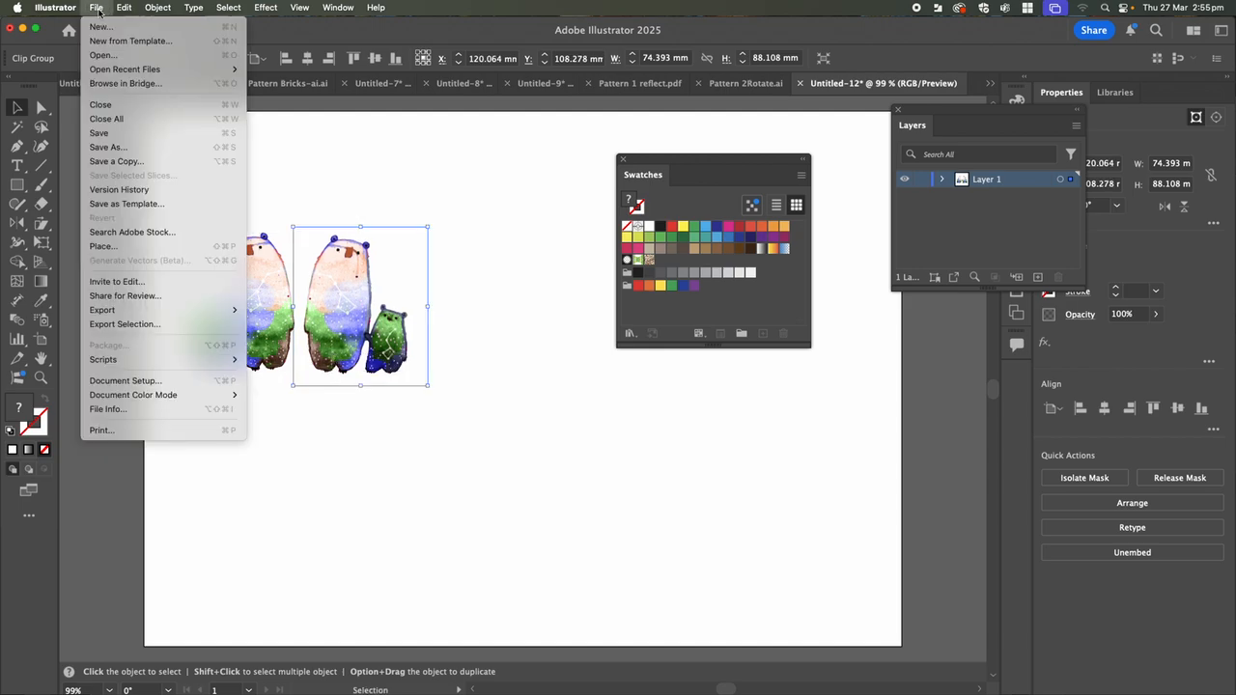
{"action": "left_click", "coordinate": [104, 248]}
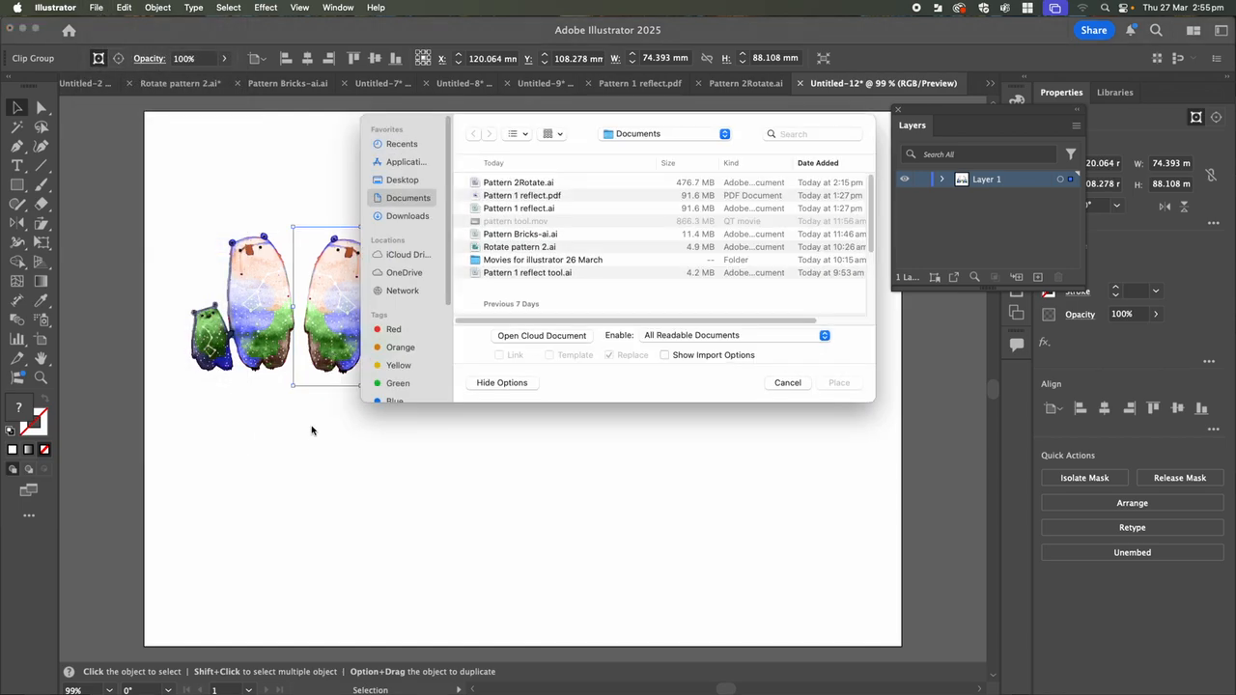
{"action": "scroll", "coordinate": [509, 250], "scroll_direction": "down", "scroll_amount": 5}
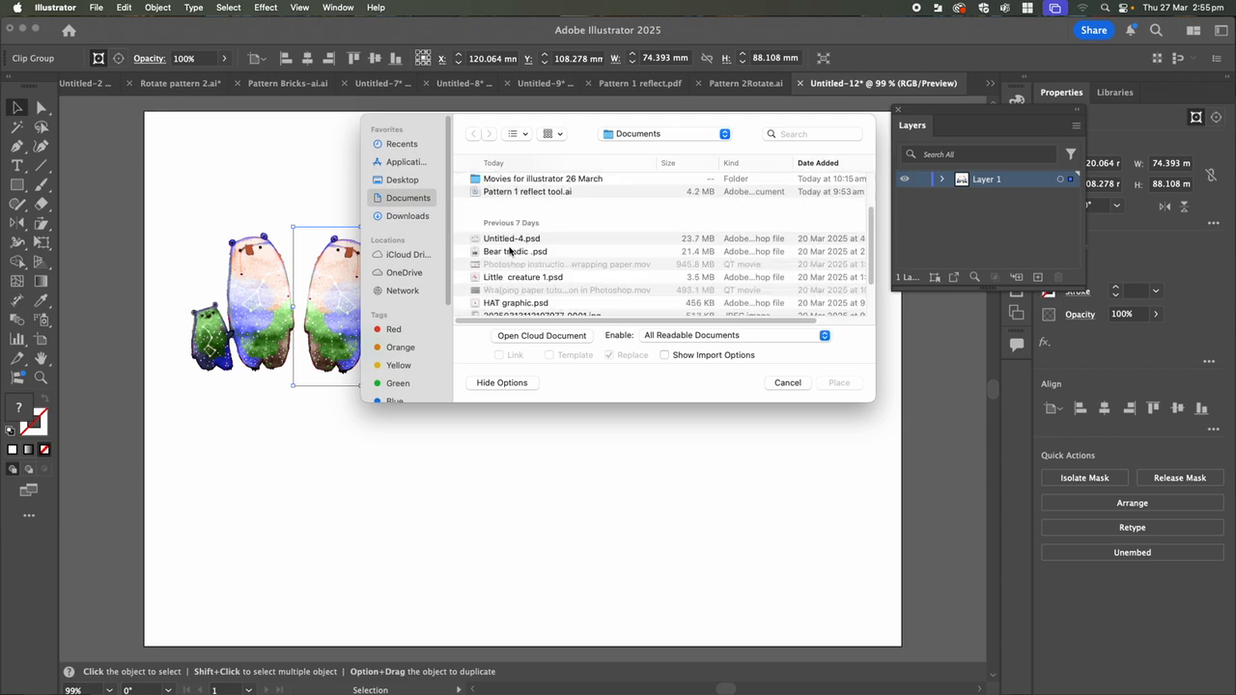
{"action": "left_click", "coordinate": [503, 241]}
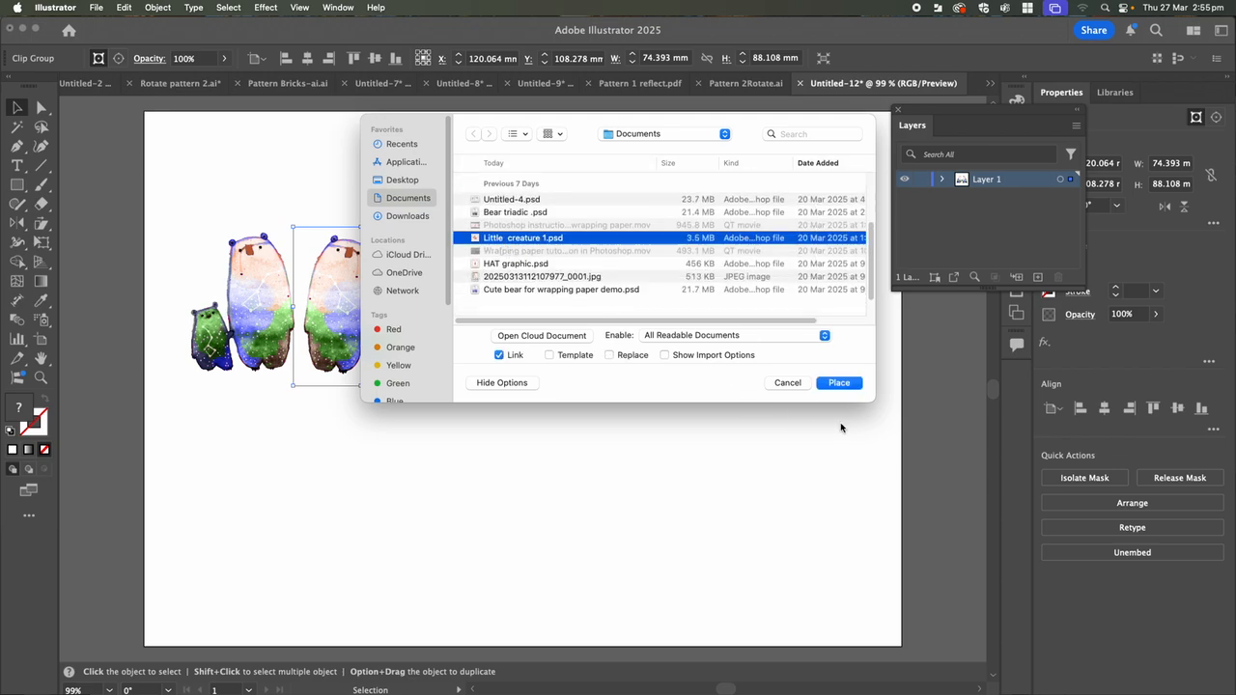
{"action": "left_click", "coordinate": [838, 382]}
{"action": "left_click", "coordinate": [261, 391]}
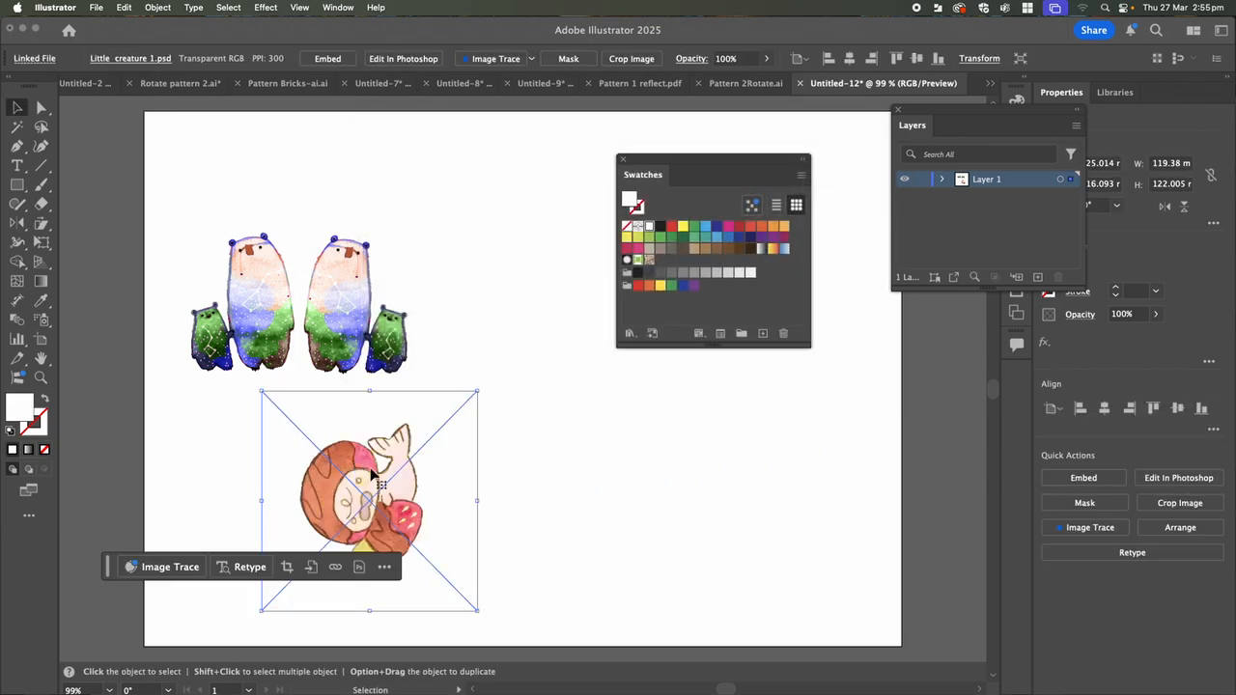
{"action": "left_click_drag", "start_coordinate": [477, 393], "coordinate": [418, 607]}
{"action": "left_click_drag", "start_coordinate": [361, 550], "coordinate": [330, 466]}
- Embed the linked Little creature 1.psd image through the links list, converting its Photoshop layers to objects
{"action": "left_click", "coordinate": [799, 183]}
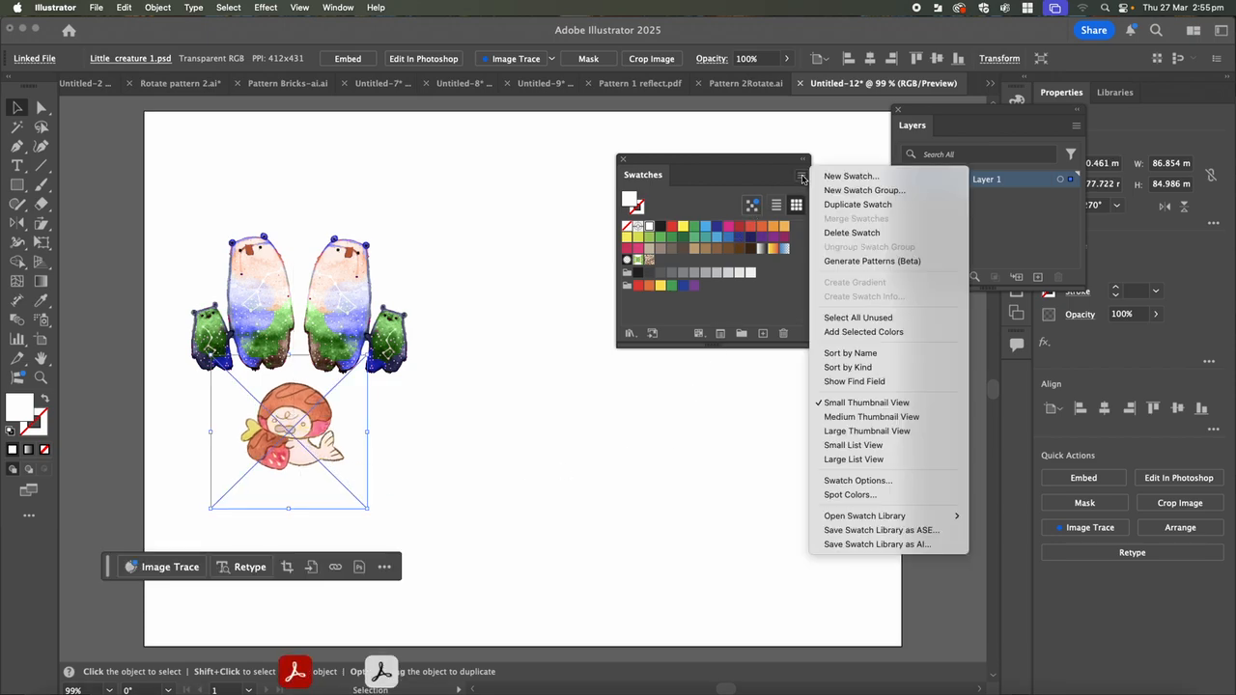
{"action": "left_click", "coordinate": [799, 182]}
{"action": "left_click", "coordinate": [338, 7]}
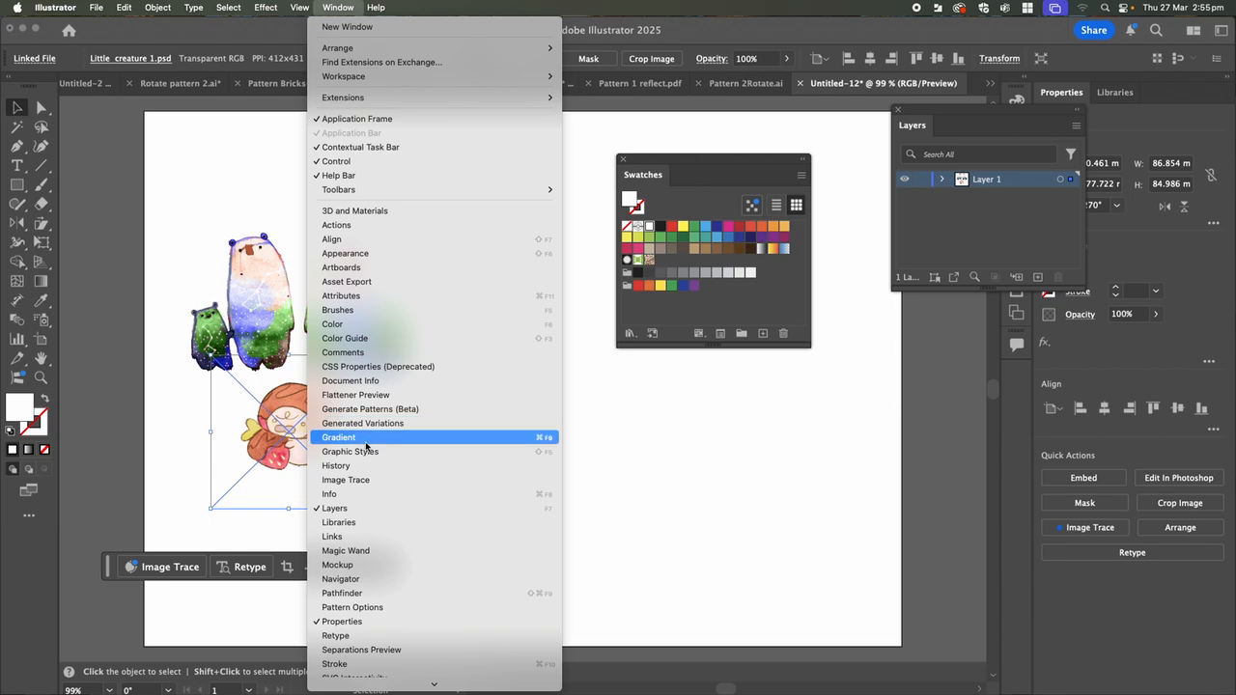
{"action": "left_click", "coordinate": [357, 535]}
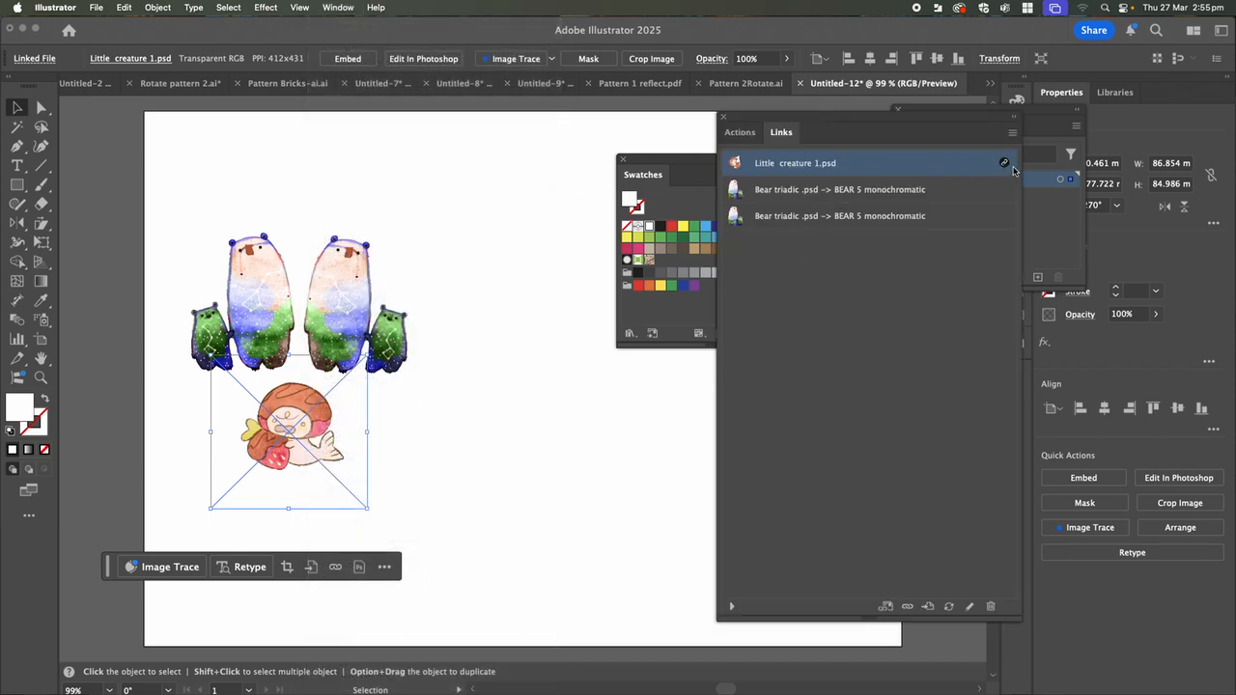
{"action": "left_click", "coordinate": [1012, 132]}
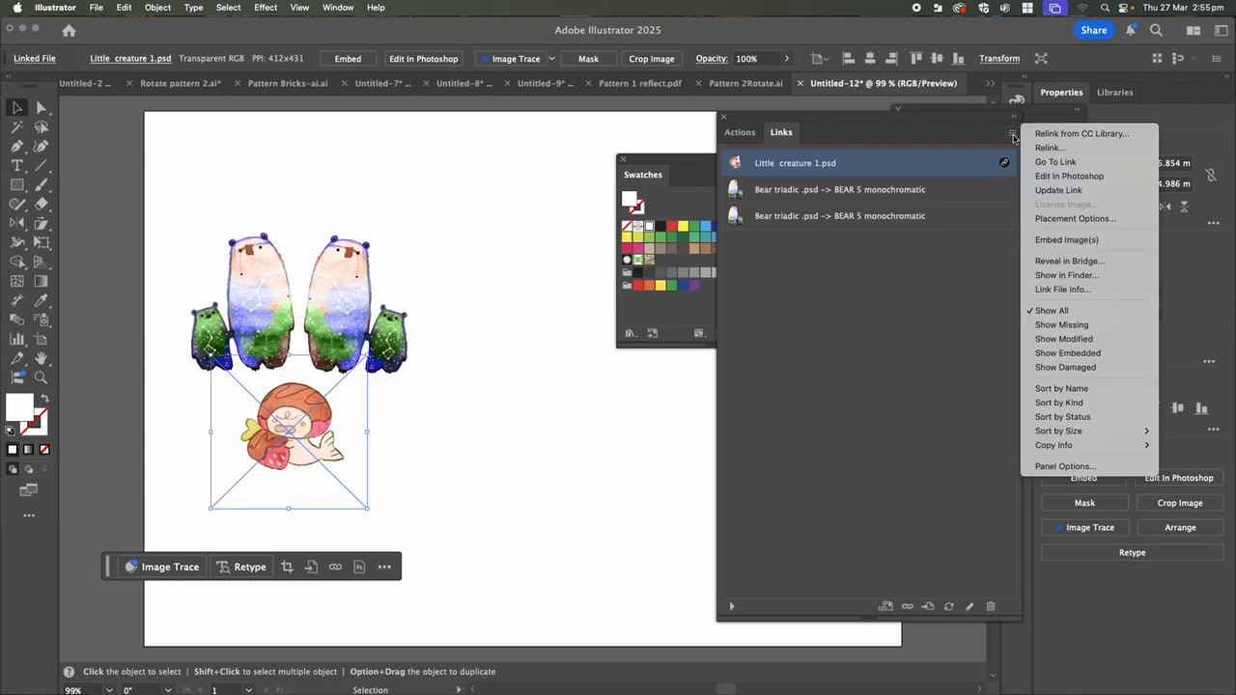
{"action": "left_click", "coordinate": [1052, 240]}
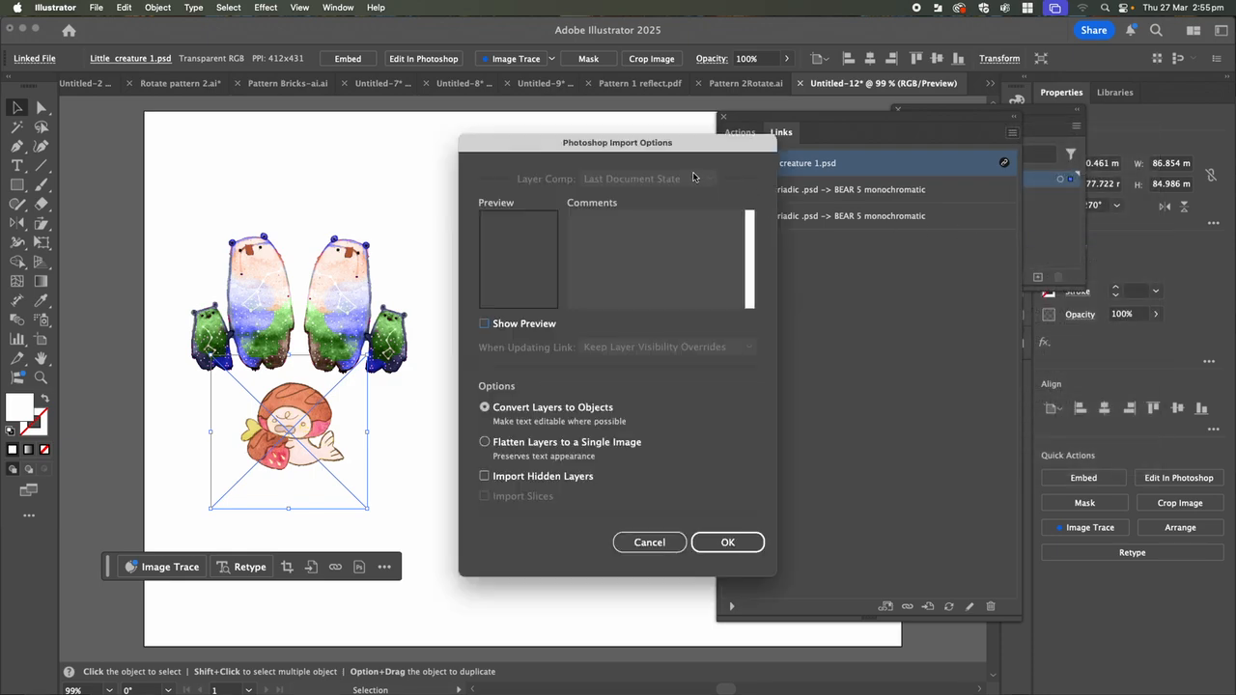
{"action": "left_click", "coordinate": [729, 543]}
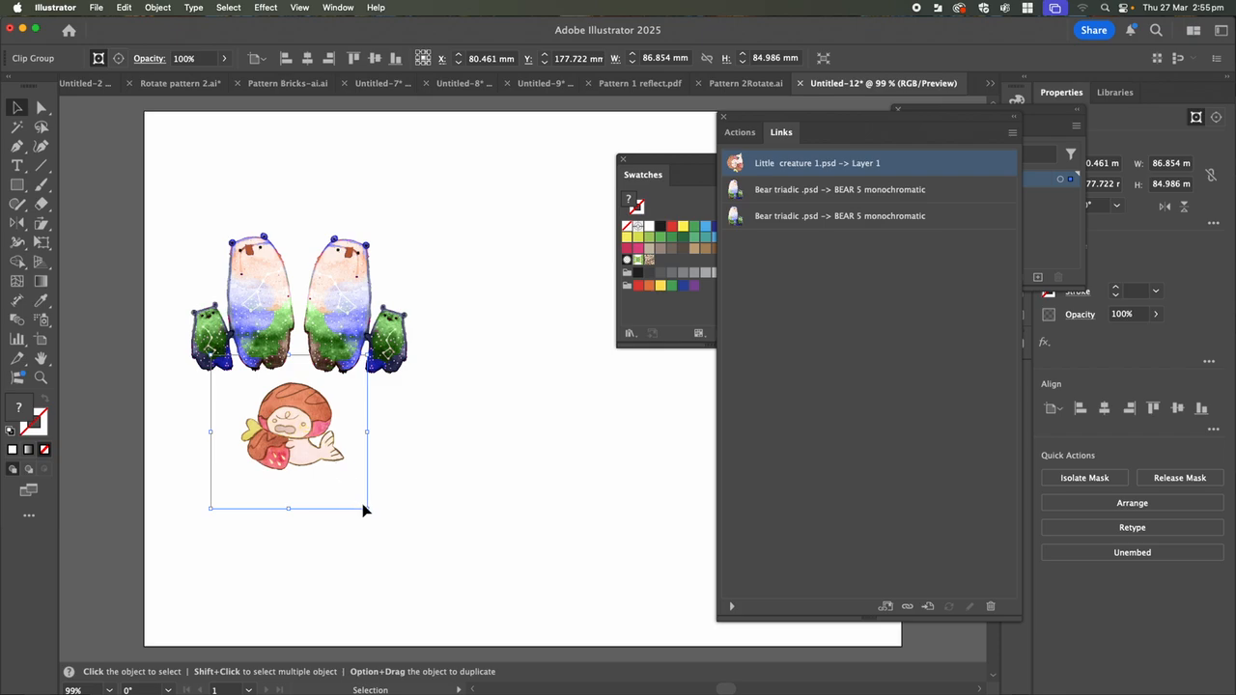
- Scale the creature artwork down, centre it directly under the feet of the two large bears, and deselect it
{"action": "left_click_drag", "start_coordinate": [368, 507], "coordinate": [337, 478]}
{"action": "left_click_drag", "start_coordinate": [286, 427], "coordinate": [303, 419]}
{"action": "left_click", "coordinate": [430, 454]}
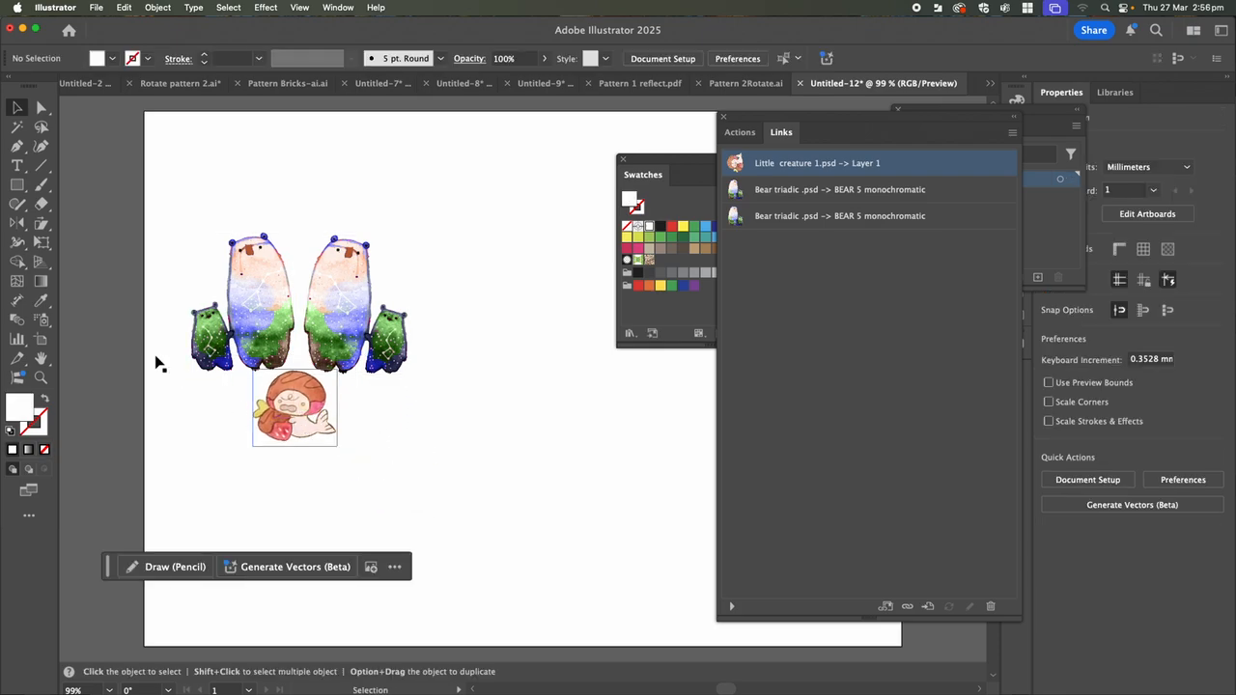
- Group both bear artworks with the creature, move the group to about X 95 mm, Y 98 mm, and close the links list
{"action": "left_click_drag", "start_coordinate": [184, 200], "coordinate": [422, 465]}
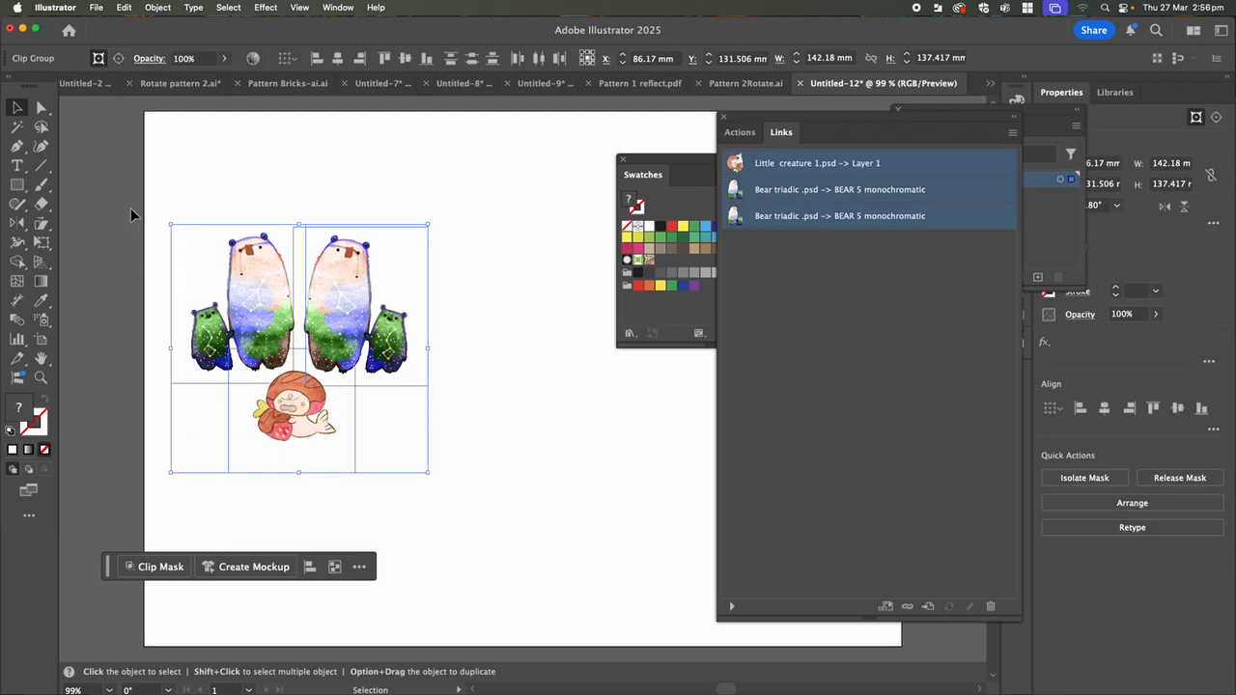
{"action": "left_click", "coordinate": [158, 8]}
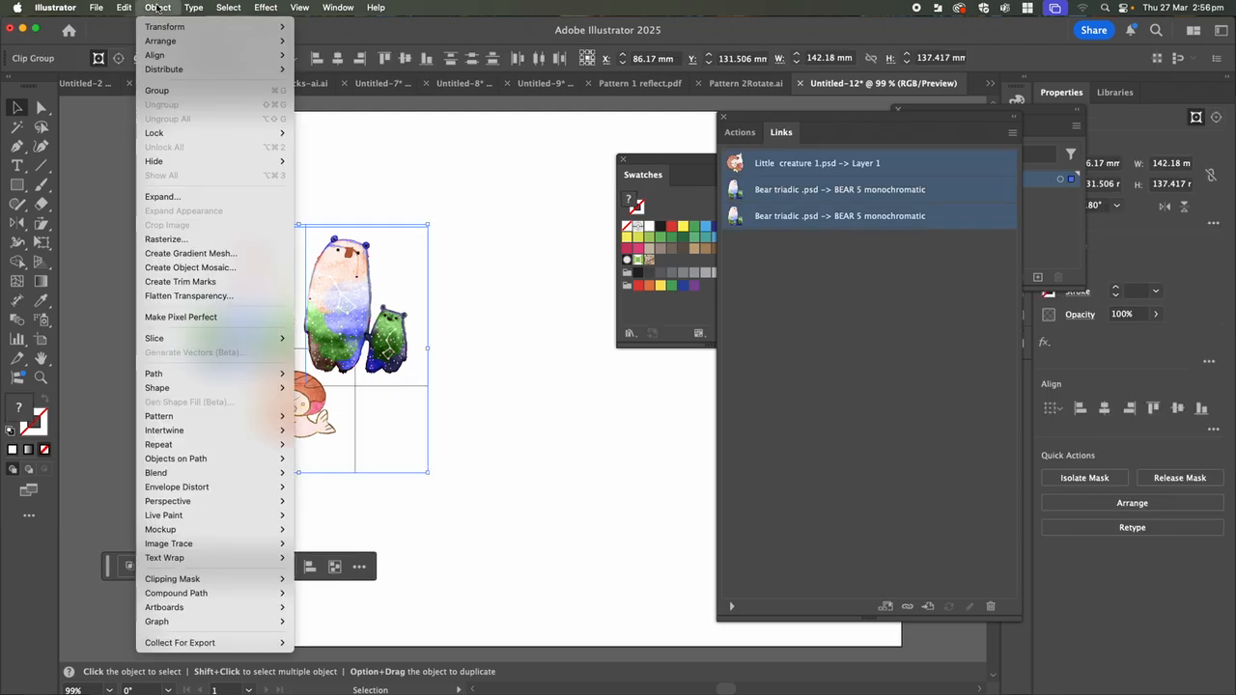
{"action": "left_click", "coordinate": [164, 87]}
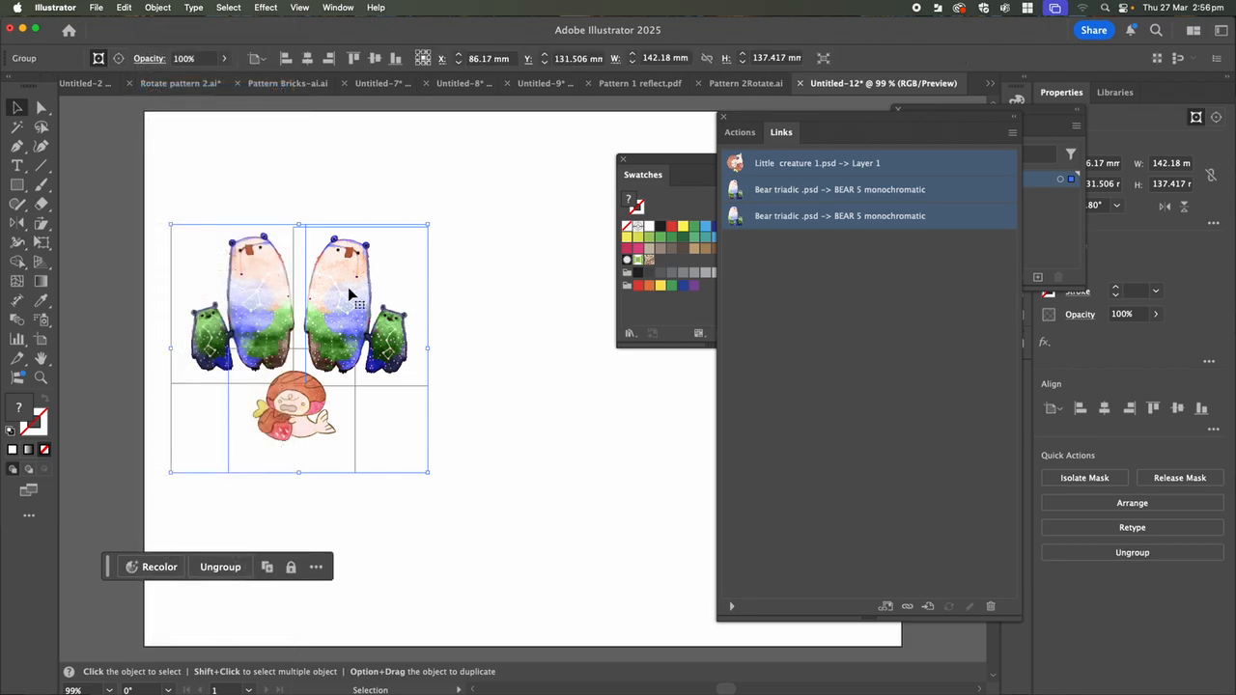
{"action": "left_click_drag", "start_coordinate": [350, 294], "coordinate": [349, 211]}
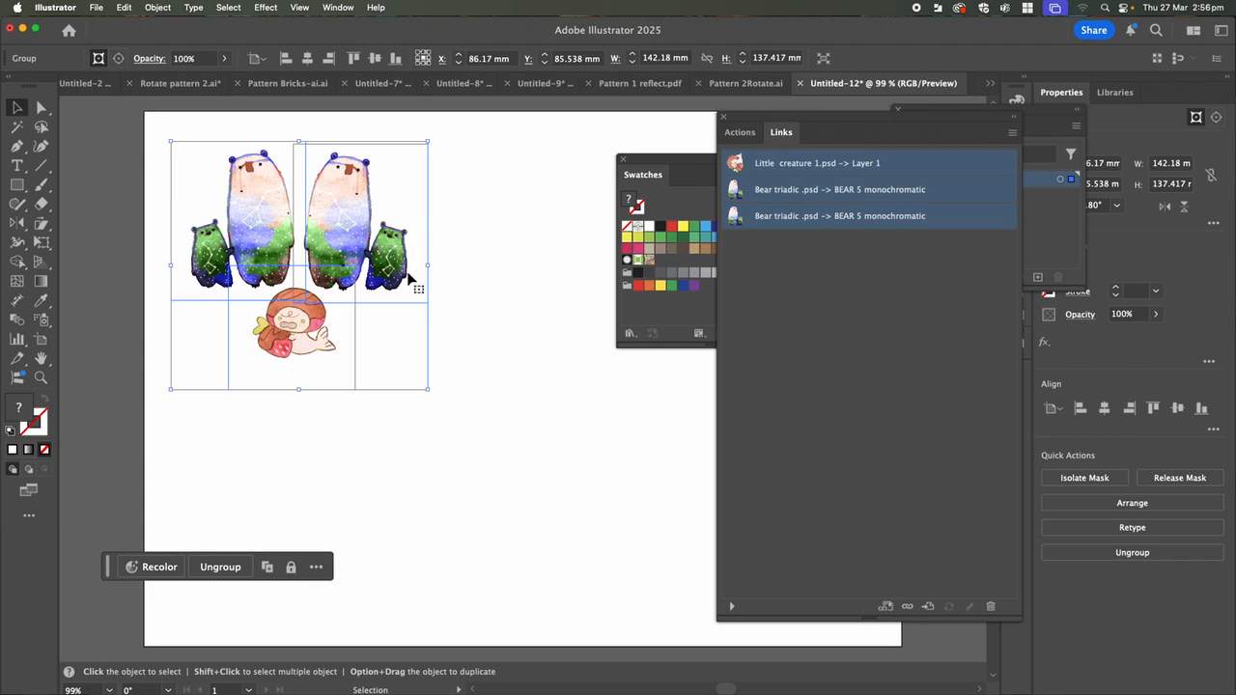
{"action": "left_click", "coordinate": [720, 116]}
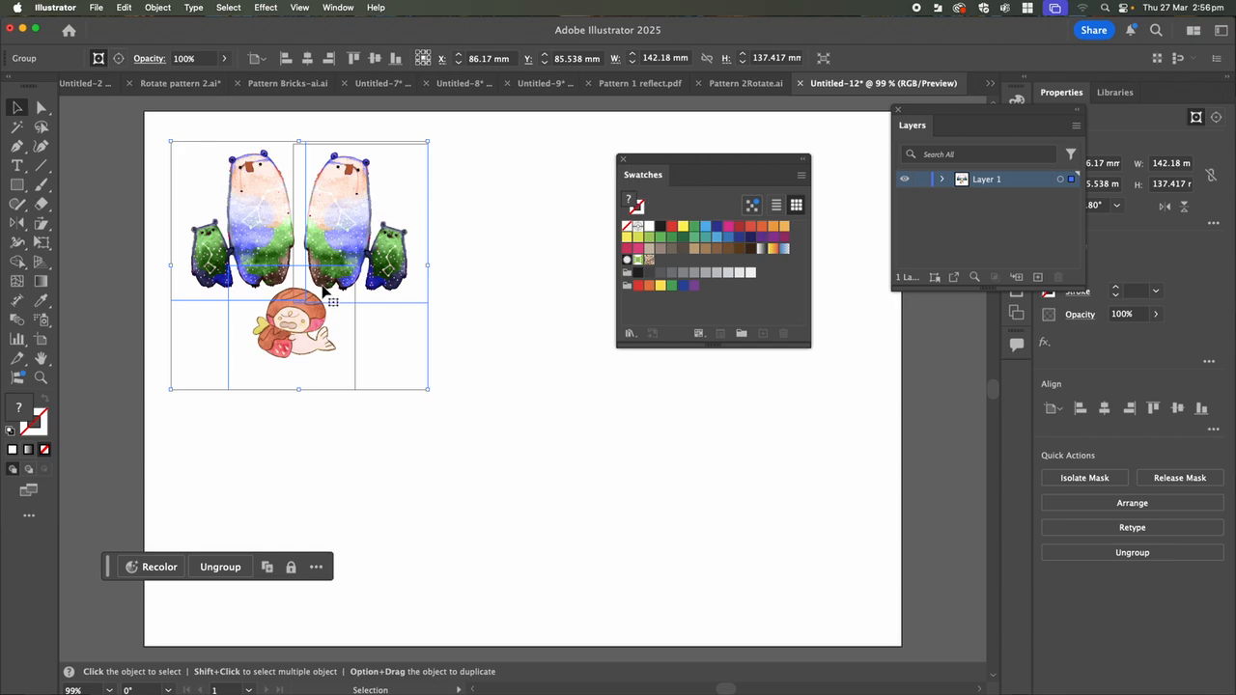
{"action": "left_click_drag", "start_coordinate": [285, 247], "coordinate": [301, 270]}
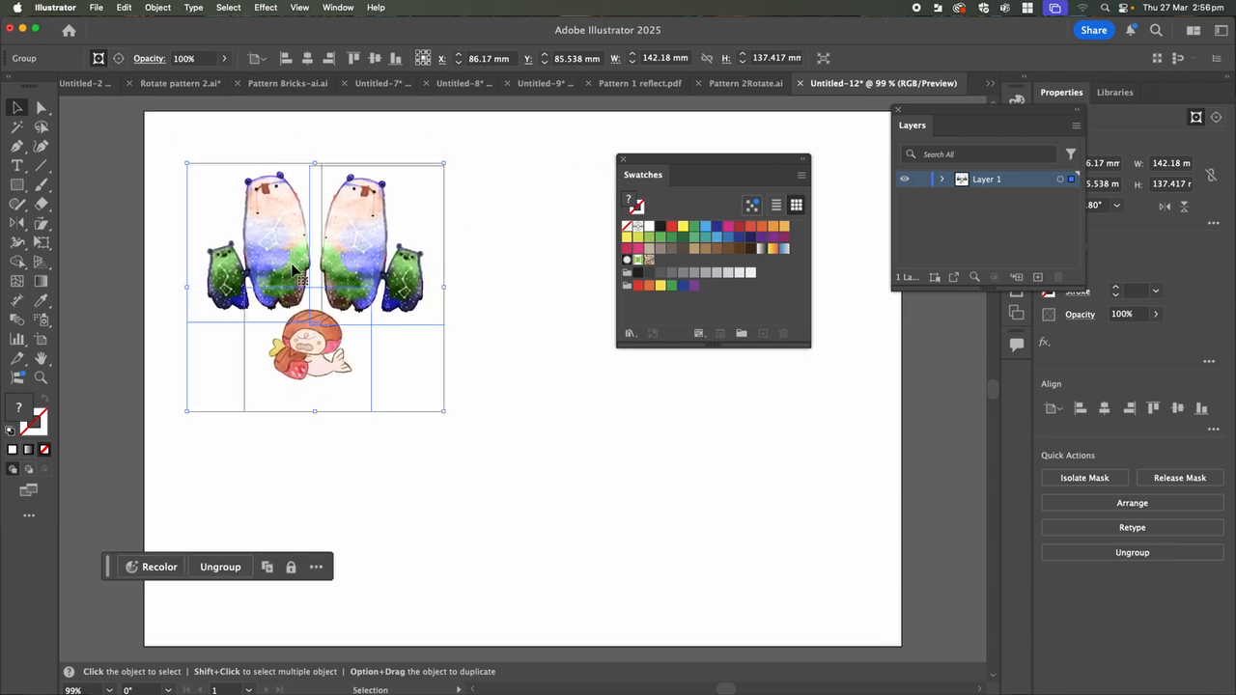
- Make a new pattern from the grouped bears and creature and dismiss the added-to-swatches notice
{"action": "left_click", "coordinate": [158, 7]}
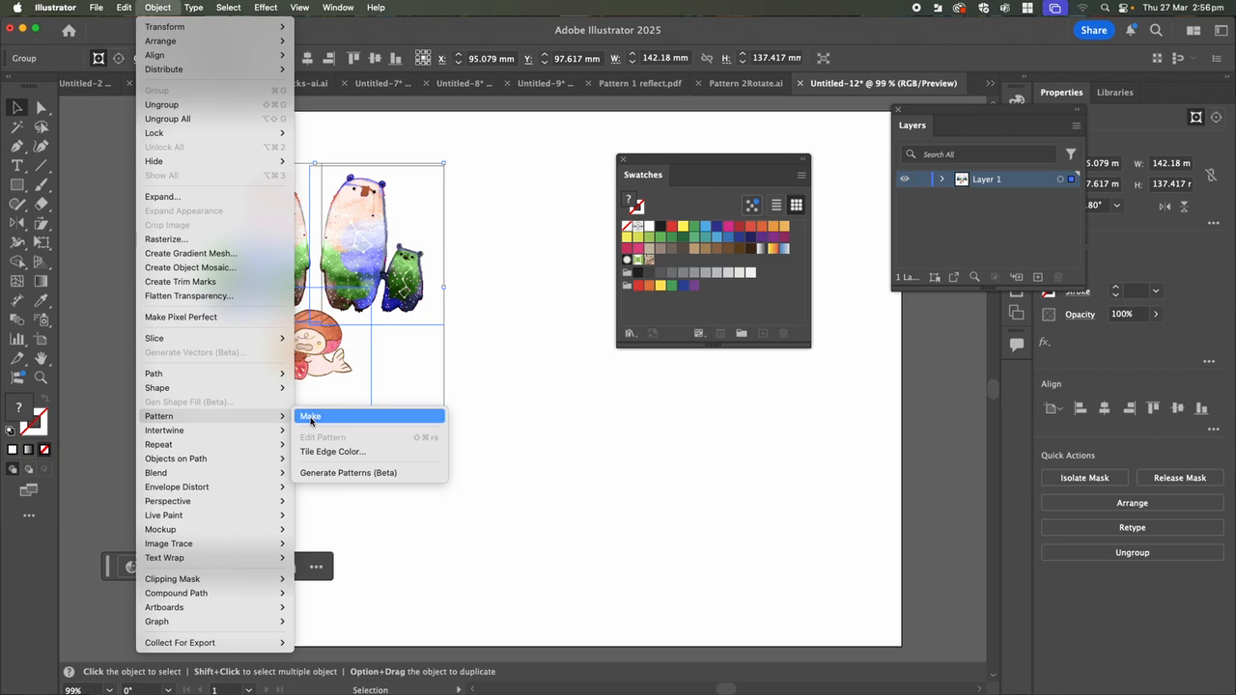
{"action": "left_click", "coordinate": [310, 416]}
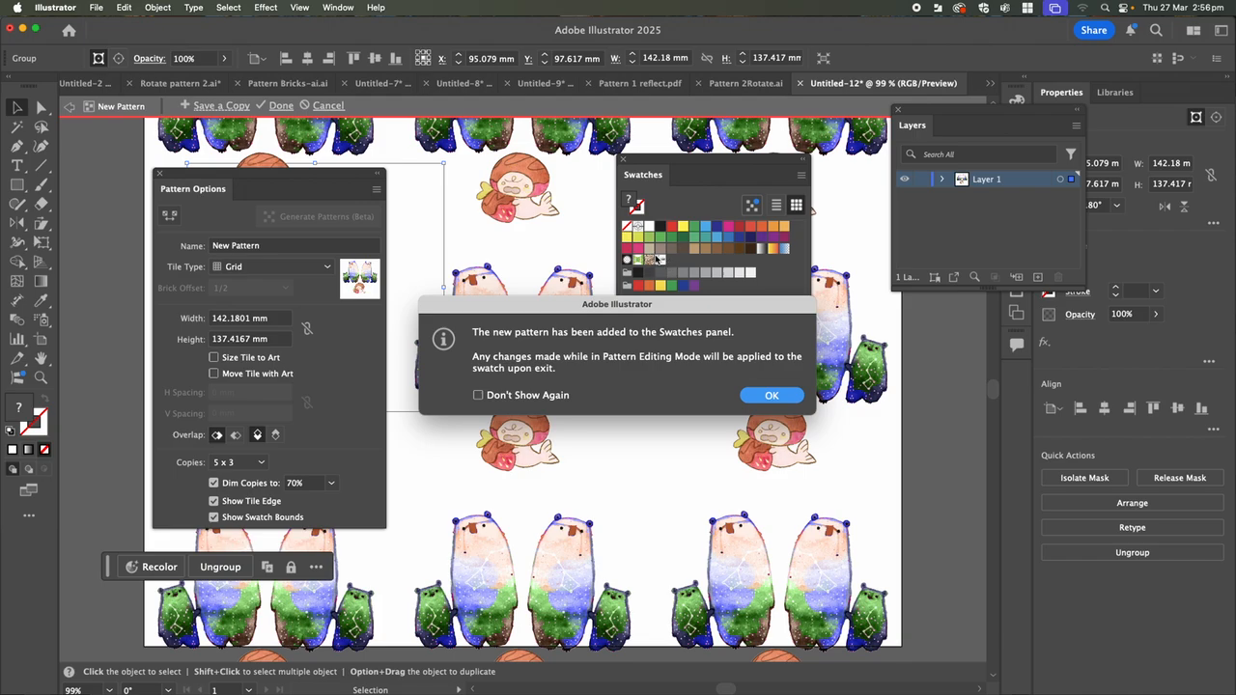
{"action": "left_click", "coordinate": [799, 397]}
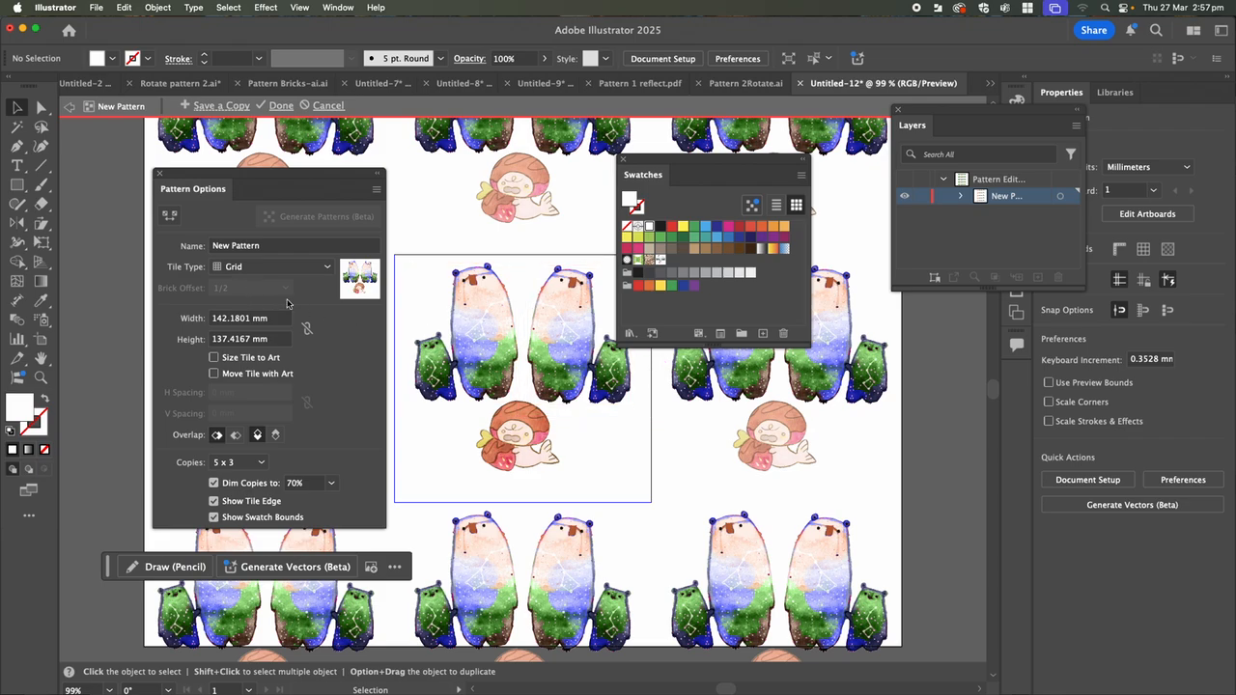
- Keep the Grid tile type and set the pattern's preview copies to 5 x 7 after trying 7 x 5
{"action": "left_click", "coordinate": [328, 269]}
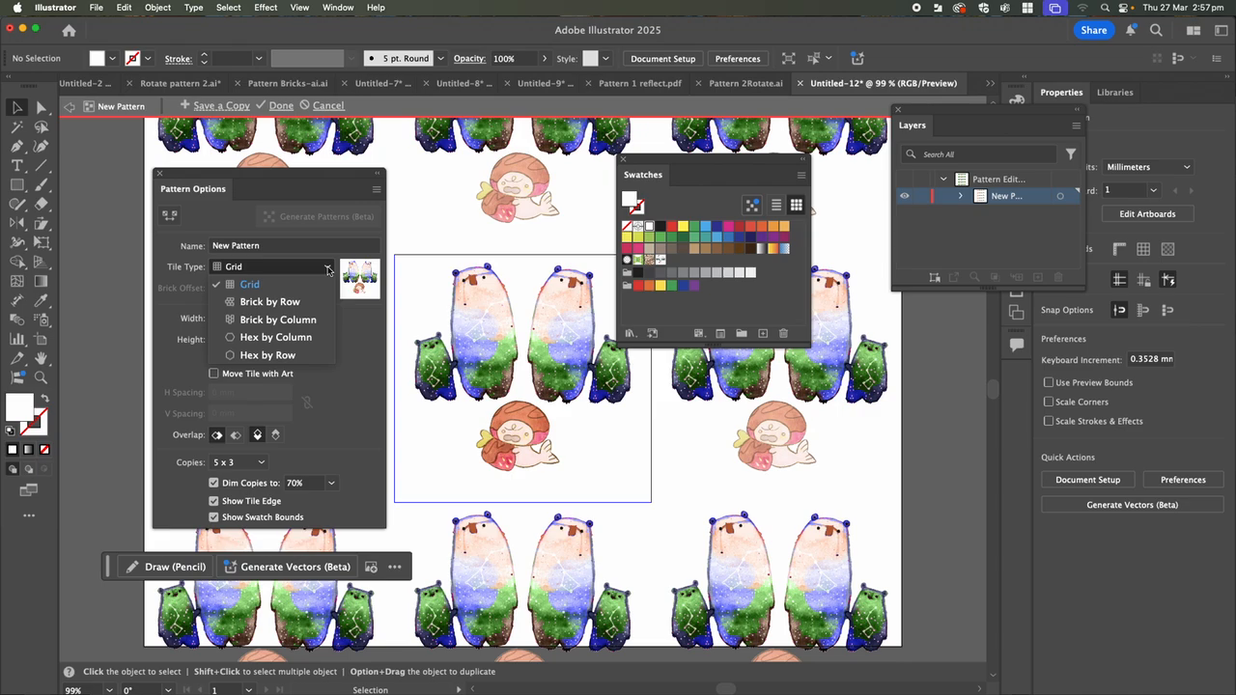
{"action": "left_click", "coordinate": [261, 290]}
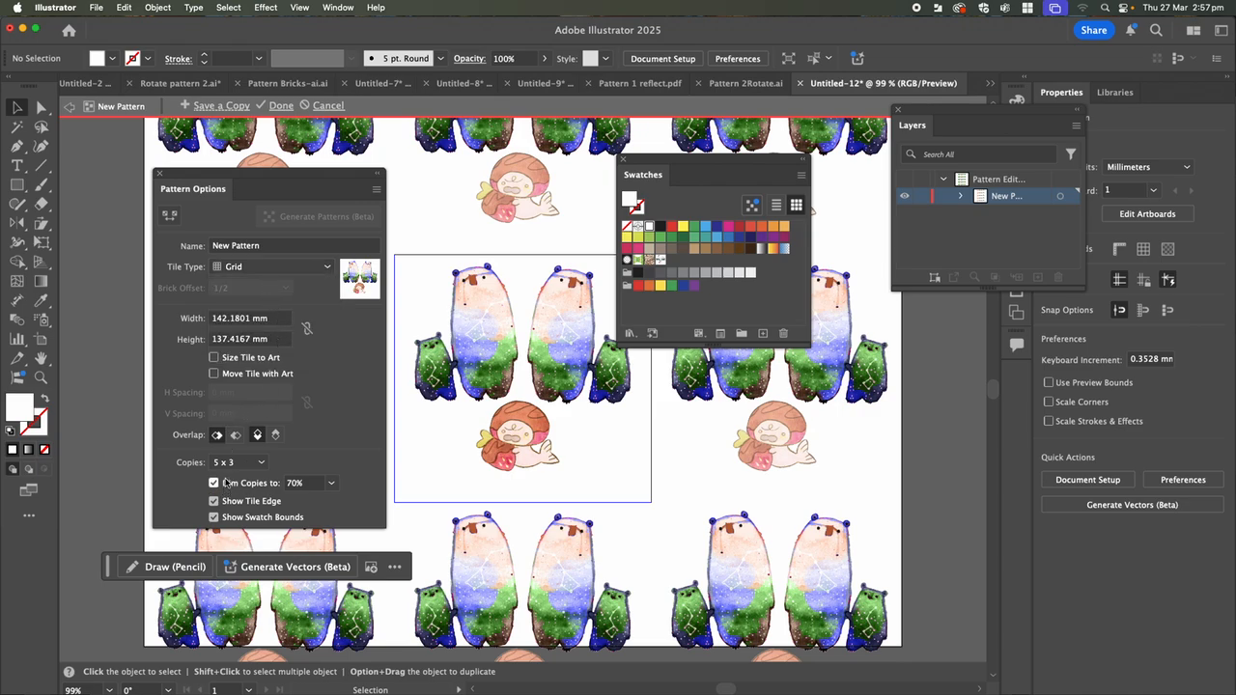
{"action": "left_click", "coordinate": [262, 462]}
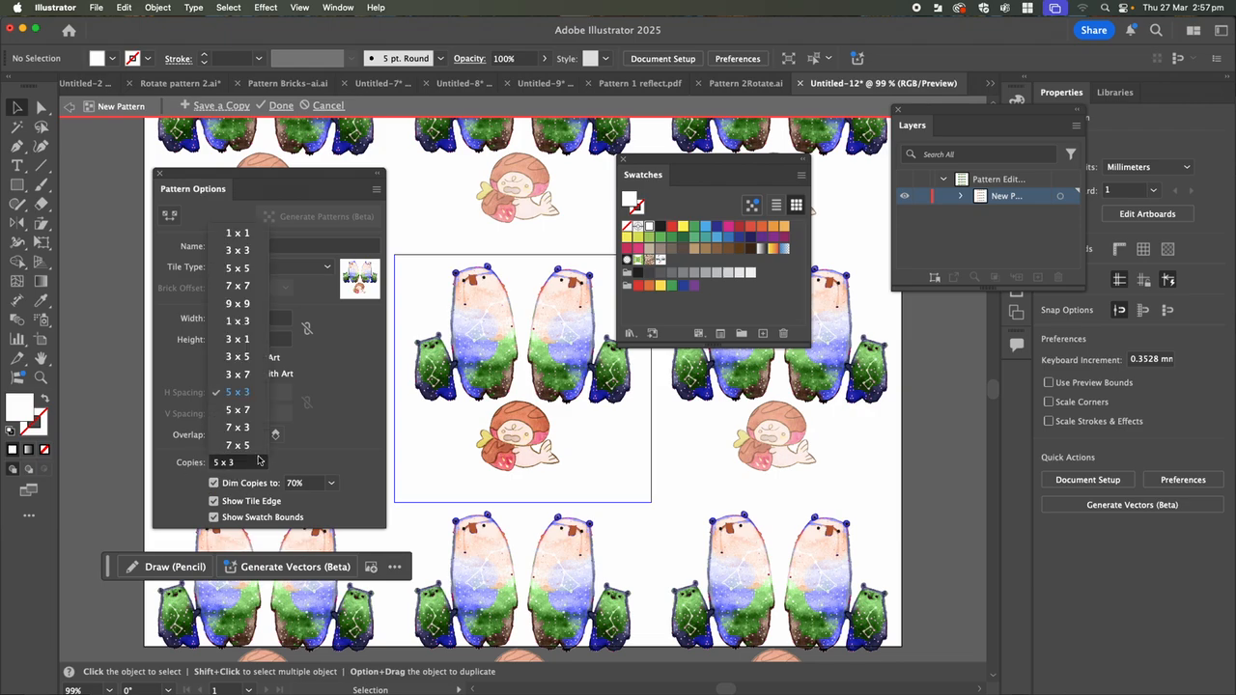
{"action": "left_click", "coordinate": [237, 445]}
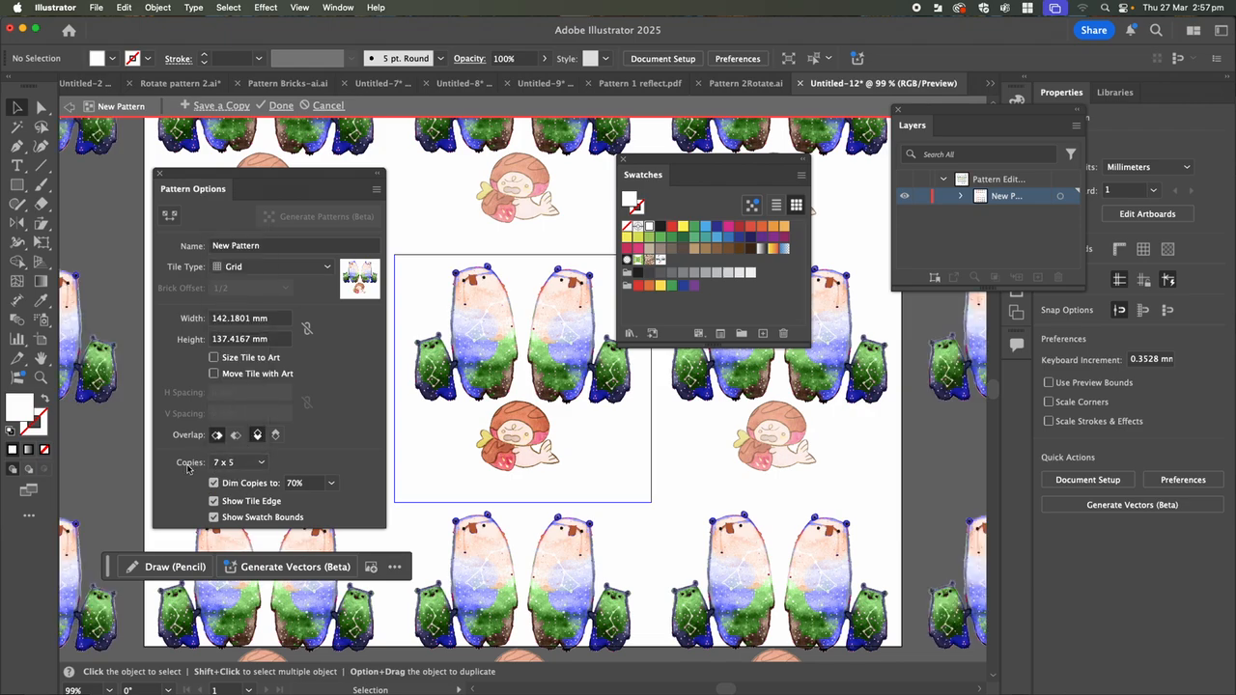
{"action": "left_click", "coordinate": [241, 463]}
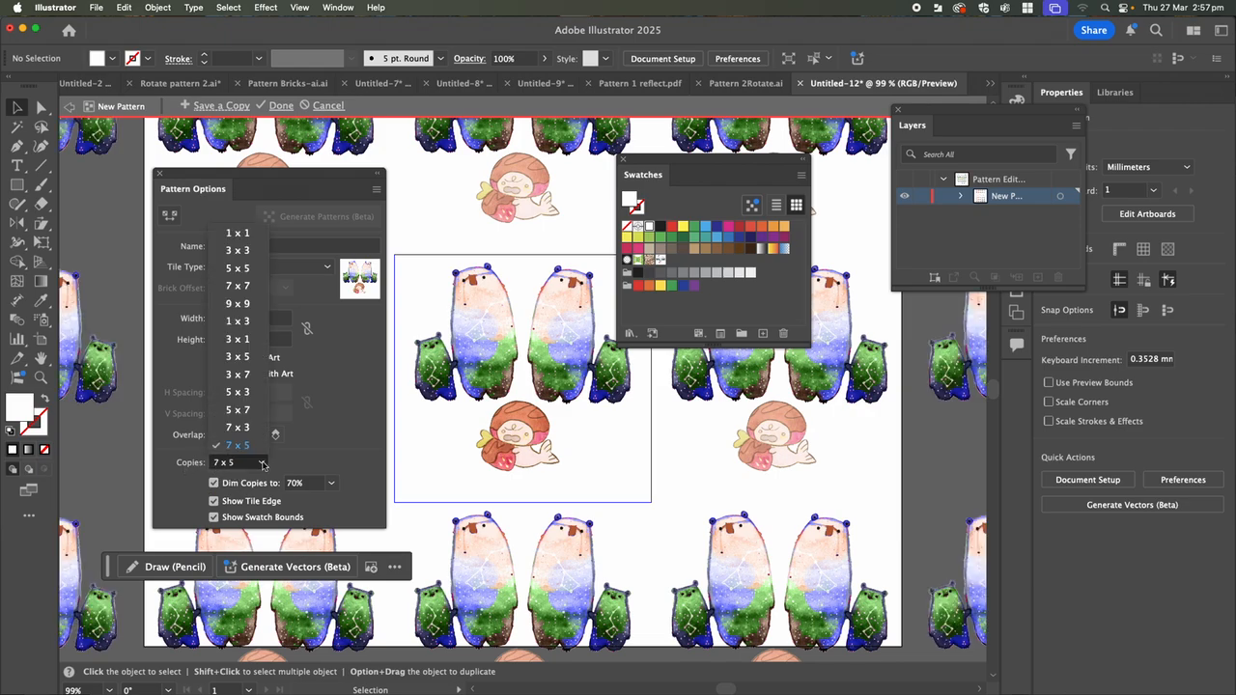
{"action": "left_click", "coordinate": [241, 410]}
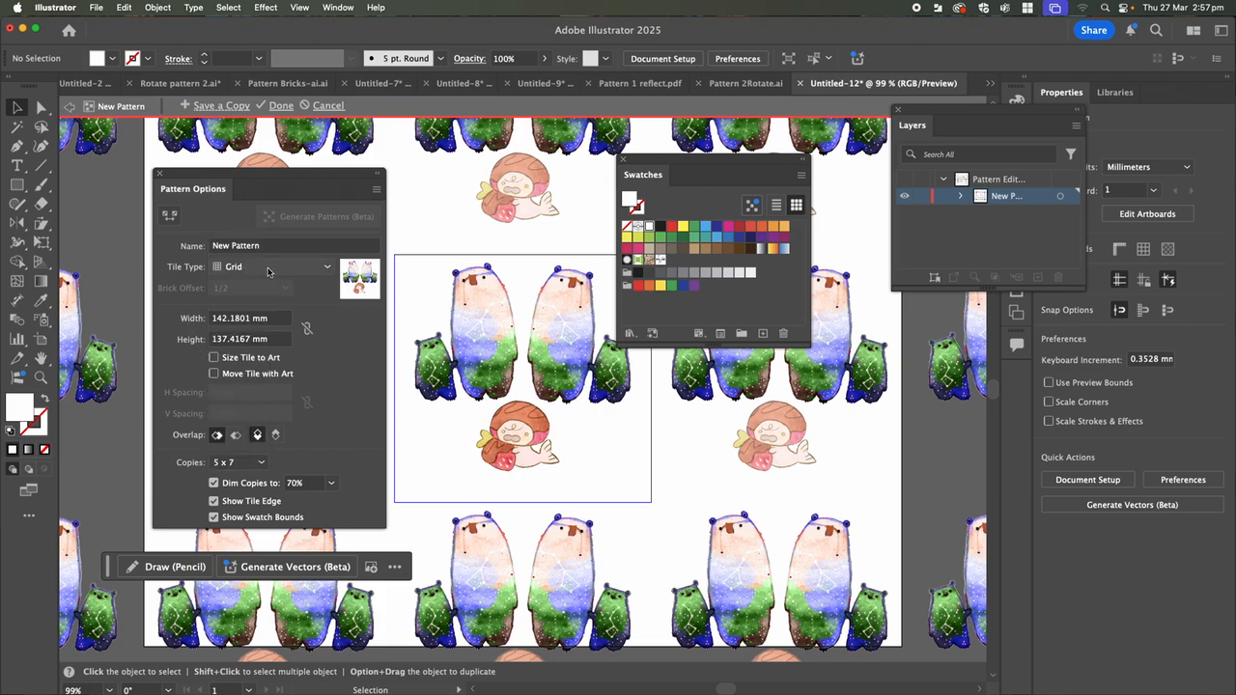
- Try the Brick by Row tile type on the pattern with brick offsets of 1/4 and 4/5, ending on 1/4
{"action": "left_click", "coordinate": [268, 273]}
{"action": "left_click", "coordinate": [269, 248]}
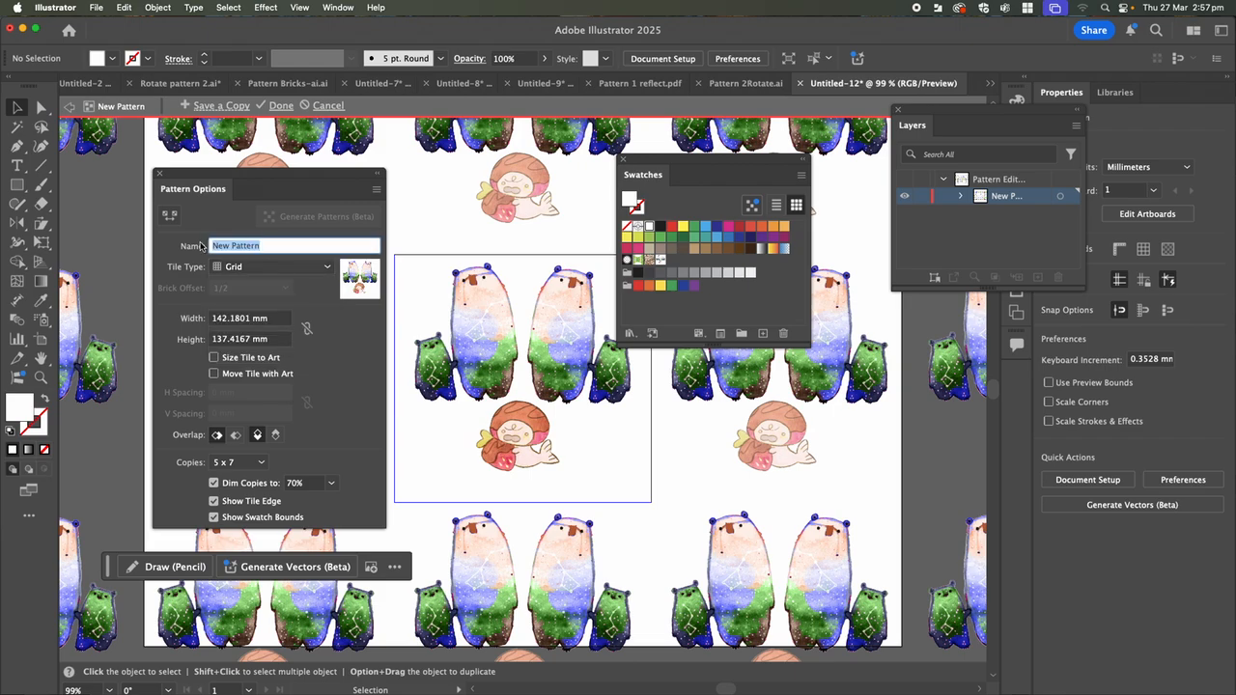
{"action": "left_click", "coordinate": [279, 270]}
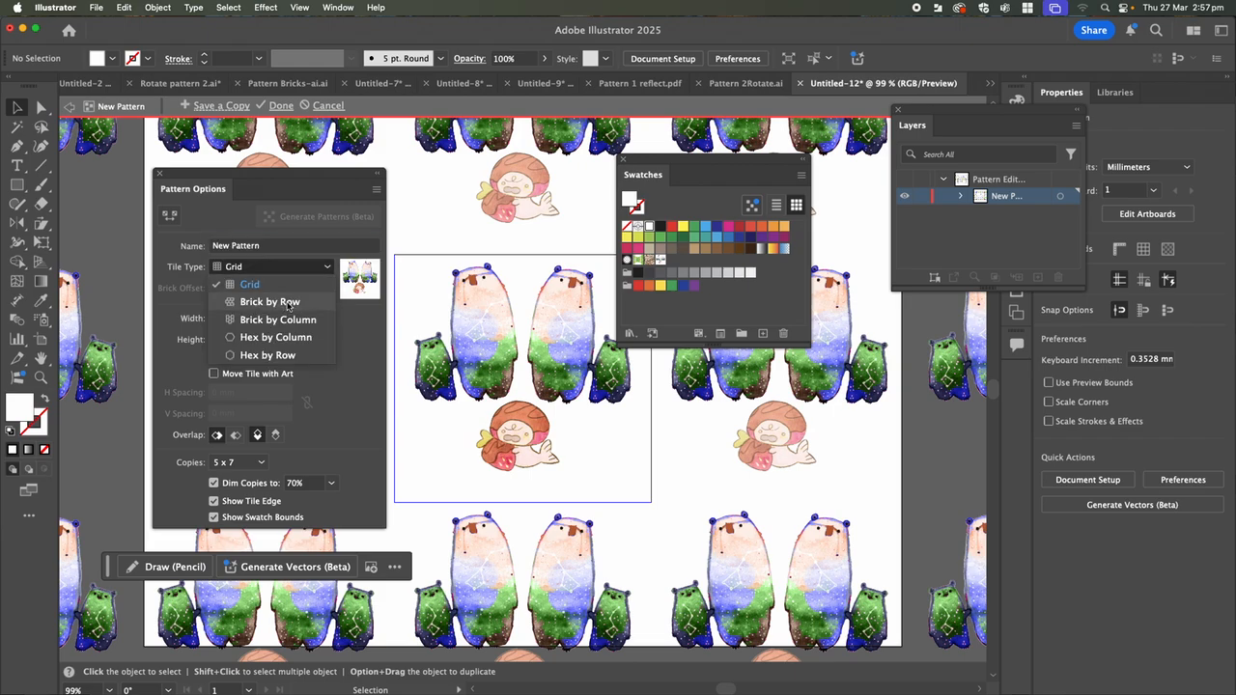
{"action": "left_click", "coordinate": [270, 301]}
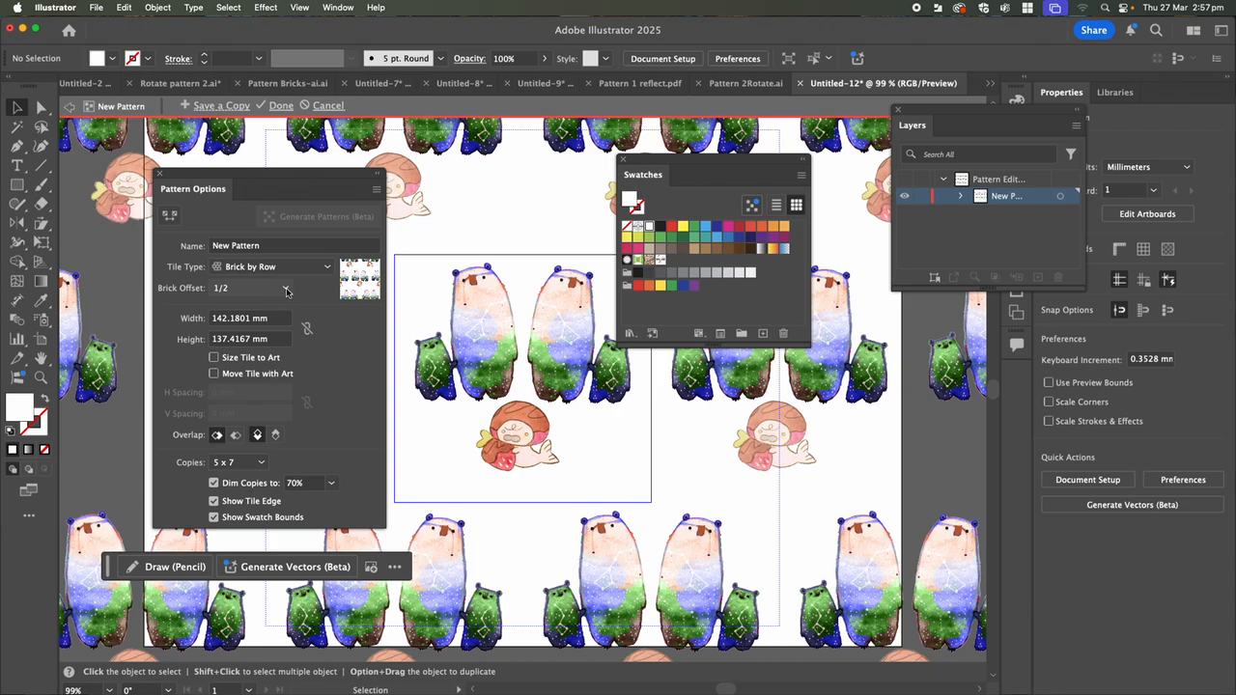
{"action": "left_click", "coordinate": [285, 290]}
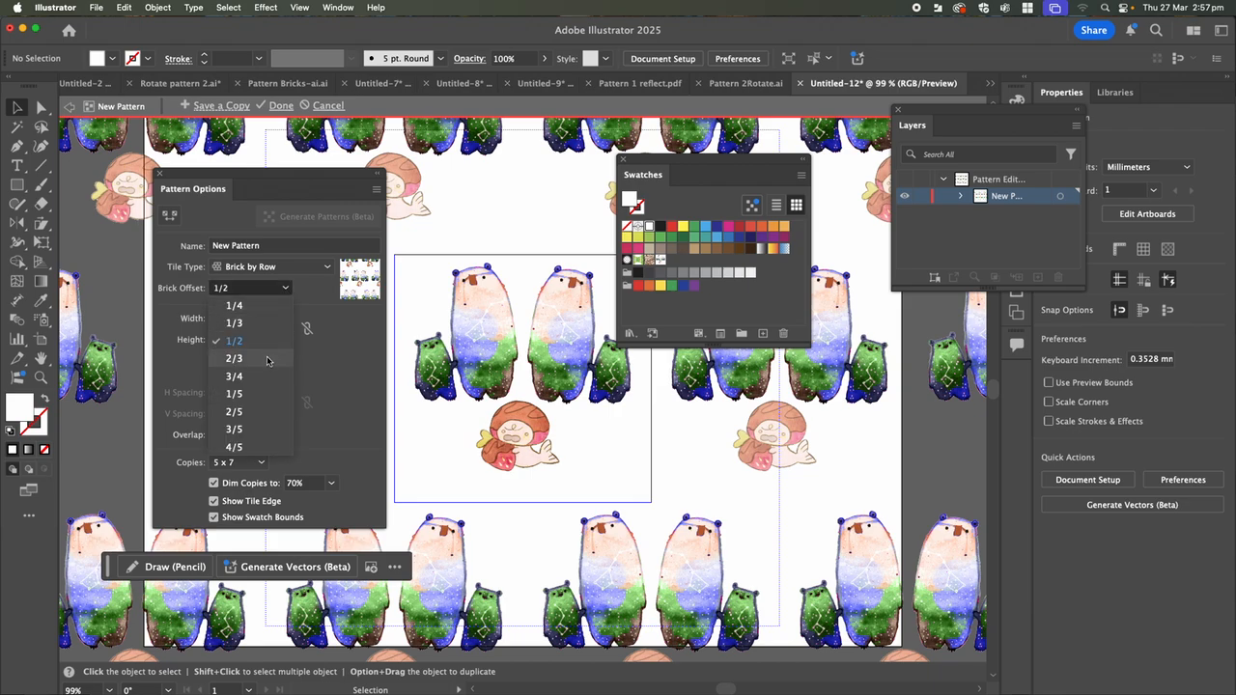
{"action": "left_click", "coordinate": [234, 305]}
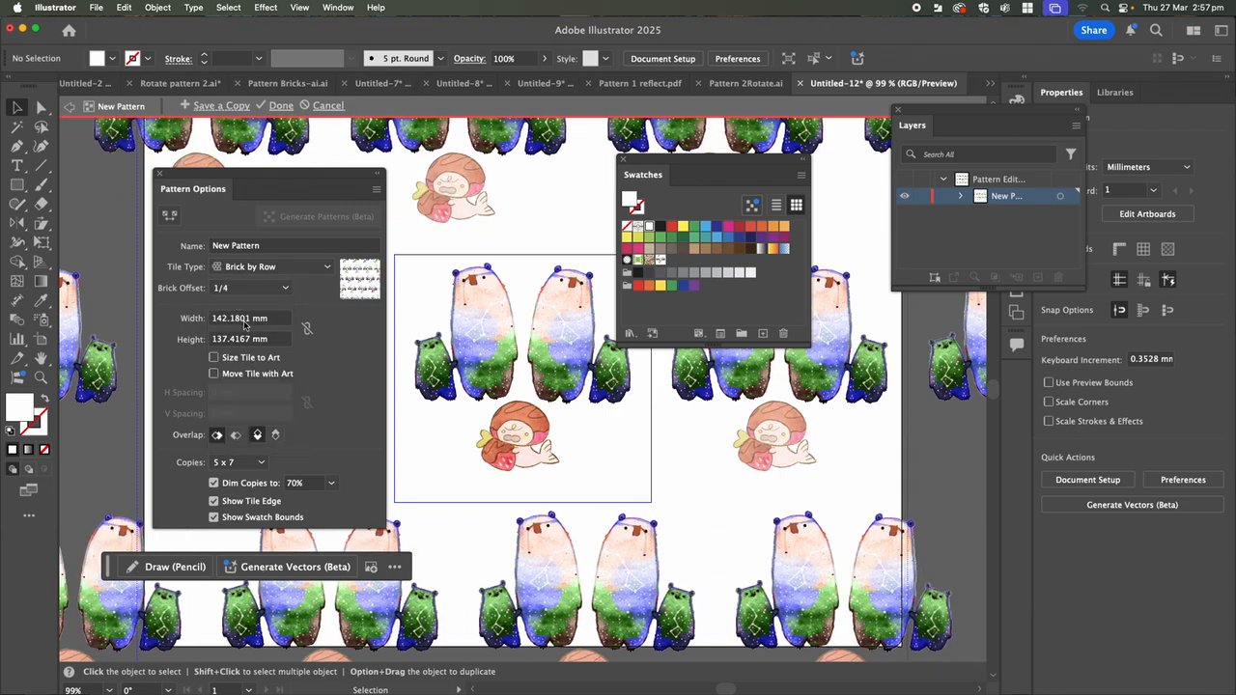
{"action": "left_click", "coordinate": [285, 289]}
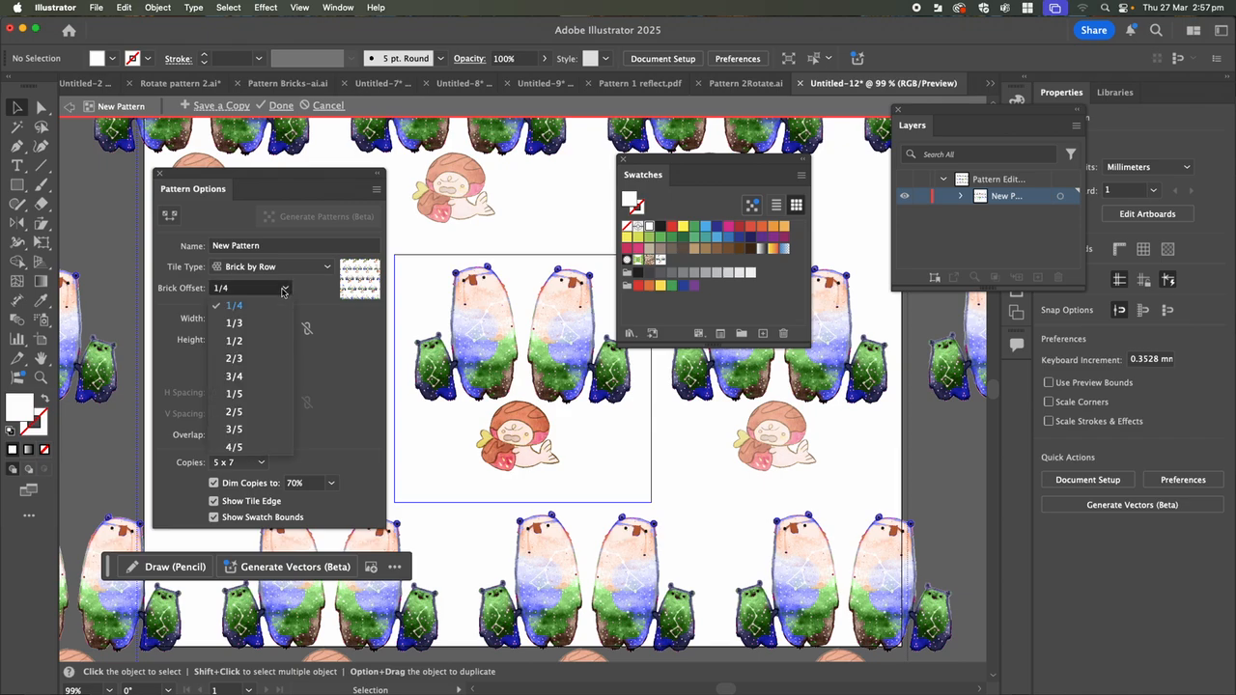
{"action": "left_click", "coordinate": [248, 443]}
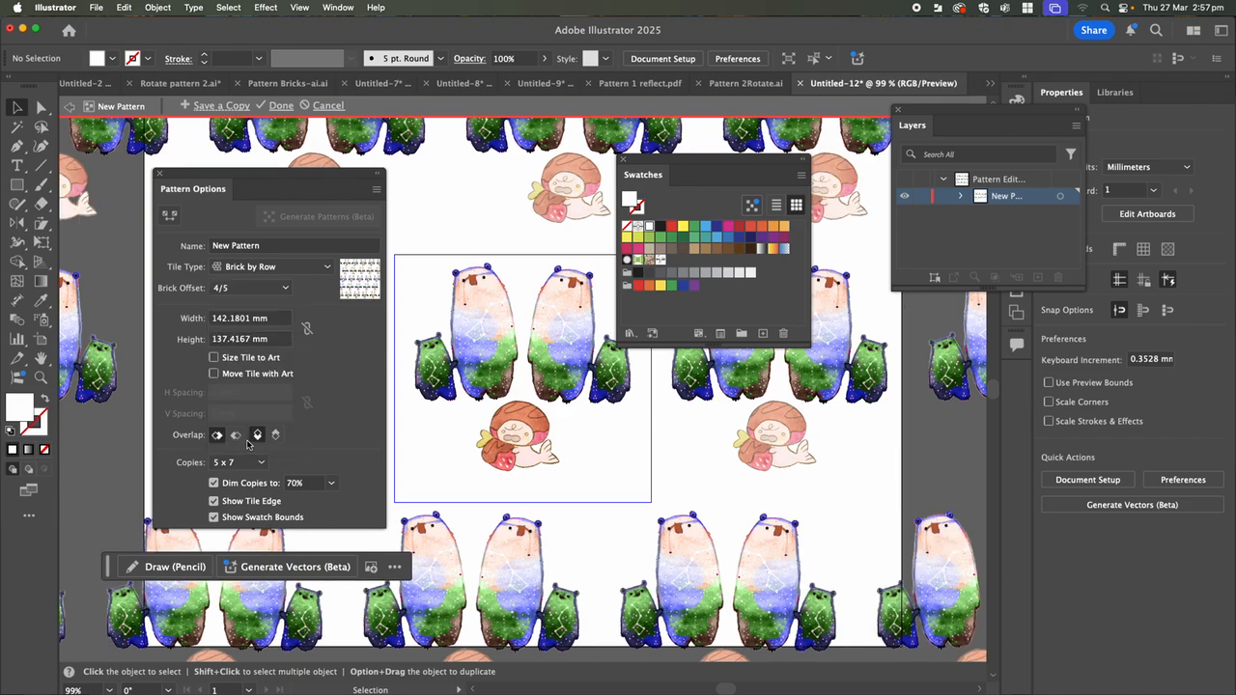
{"action": "left_click", "coordinate": [270, 291]}
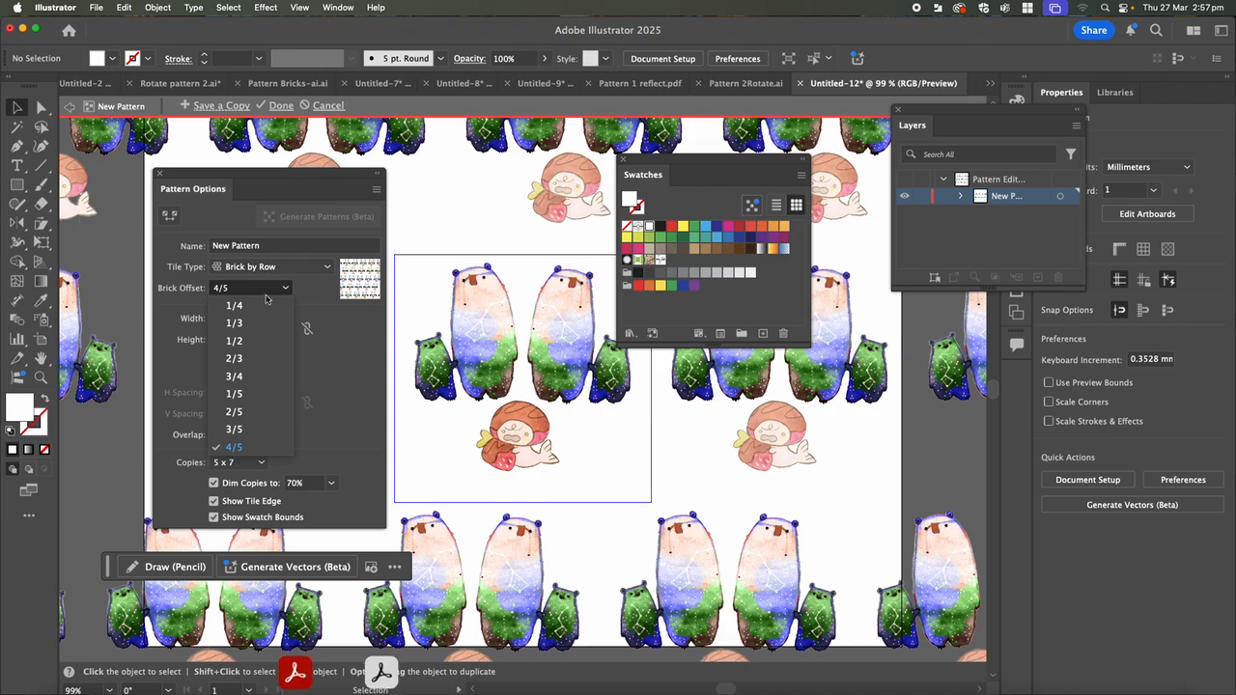
{"action": "left_click", "coordinate": [262, 305]}
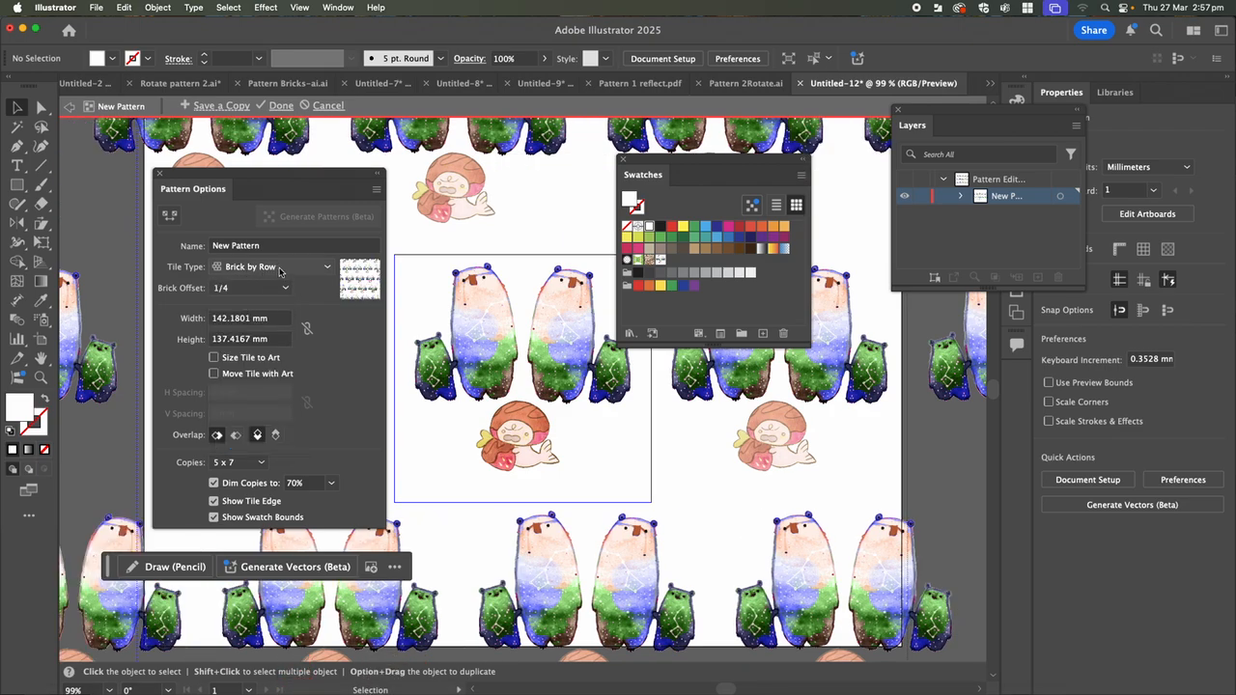
- Try the Brick by Column tile type on the pattern with brick offsets of 1/3 and 1/4
{"action": "left_click", "coordinate": [280, 270]}
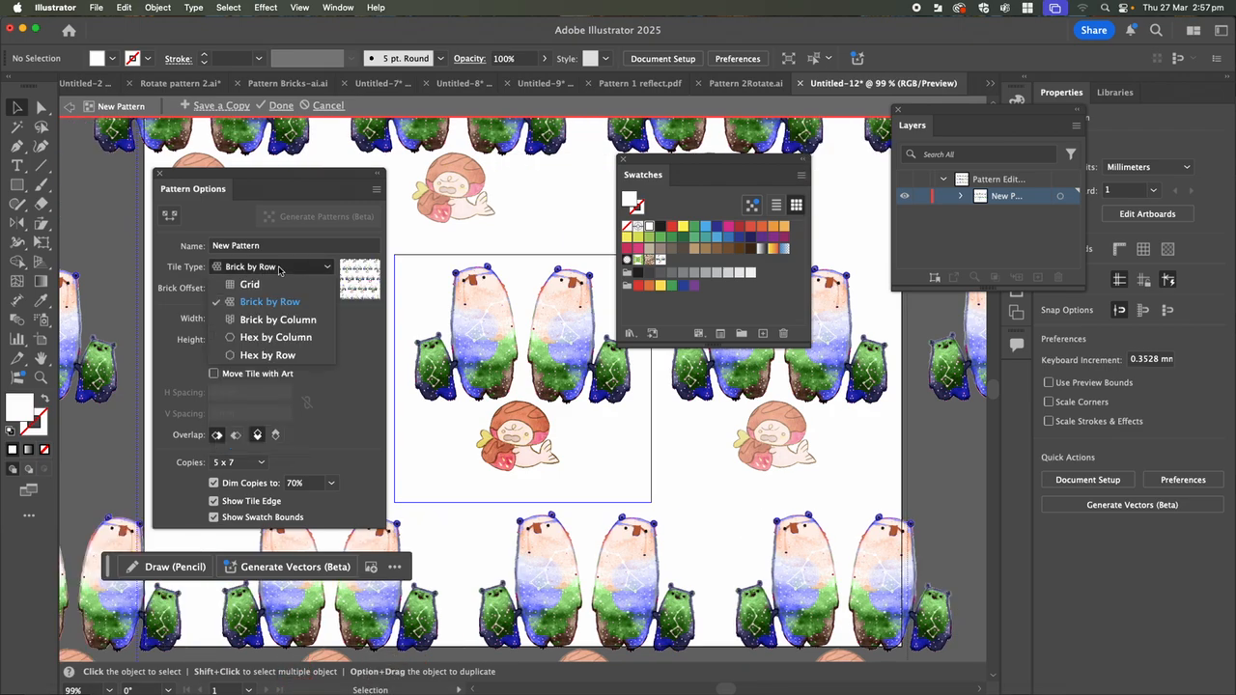
{"action": "left_click", "coordinate": [294, 320]}
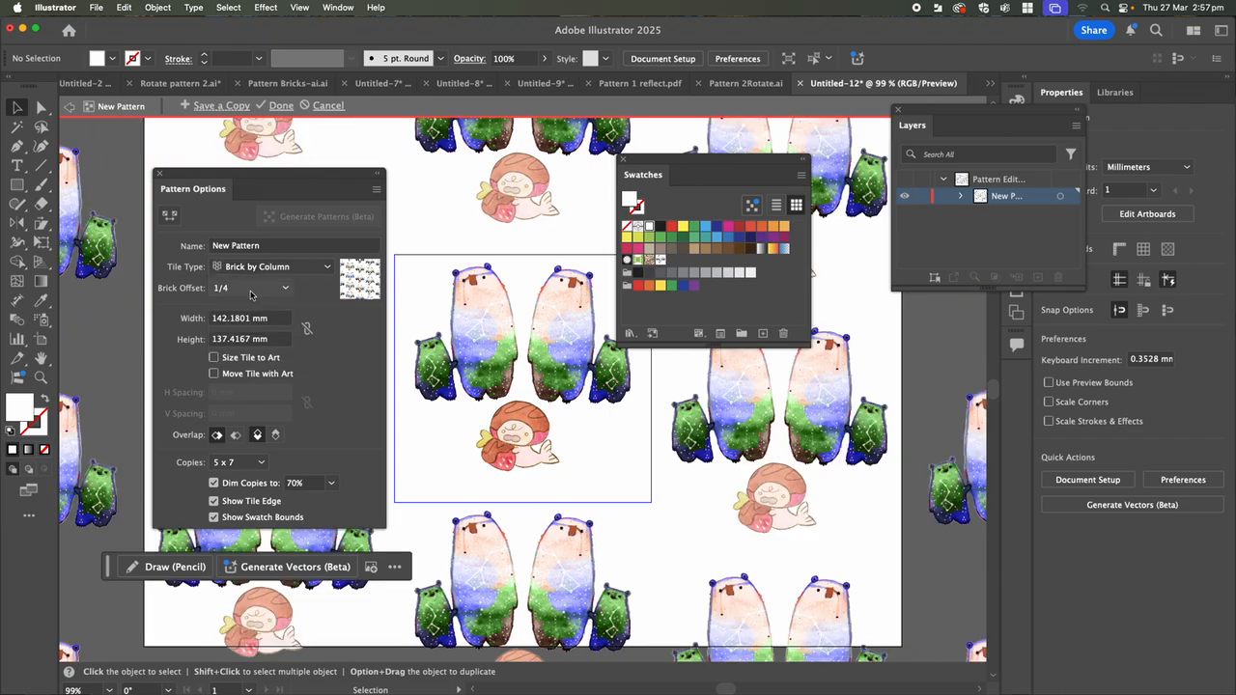
{"action": "left_click", "coordinate": [272, 287]}
{"action": "left_click", "coordinate": [243, 326]}
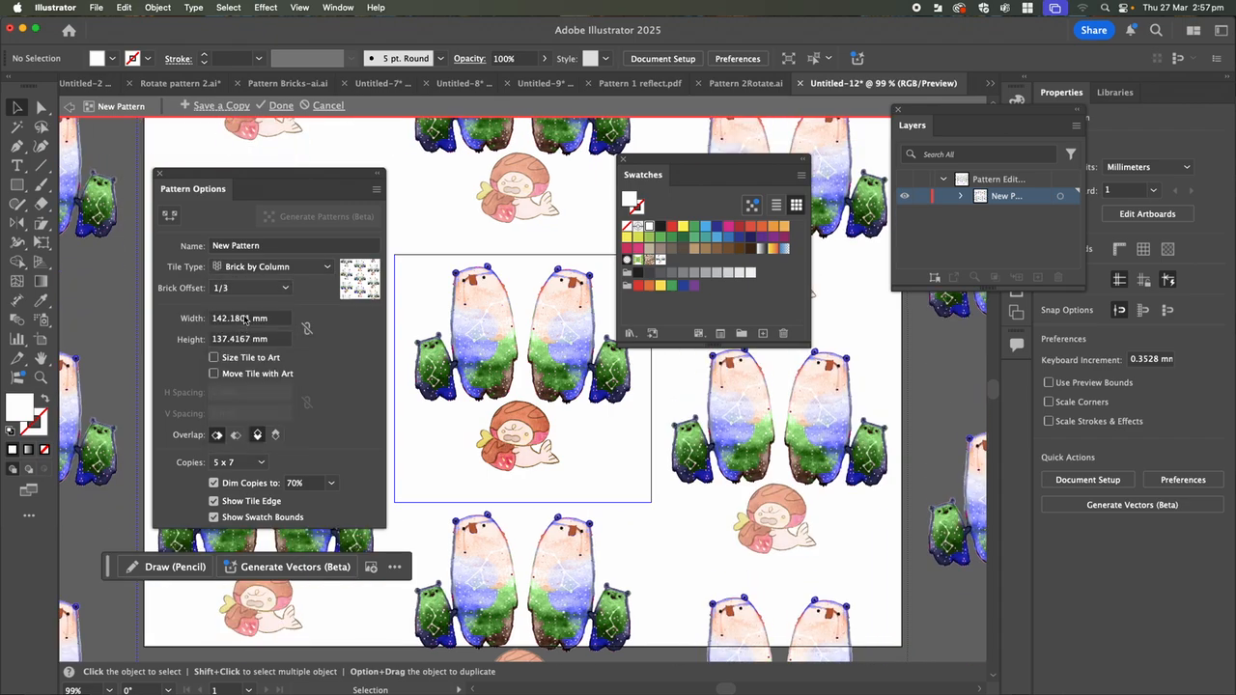
{"action": "left_click", "coordinate": [250, 288]}
{"action": "left_click", "coordinate": [244, 338]}
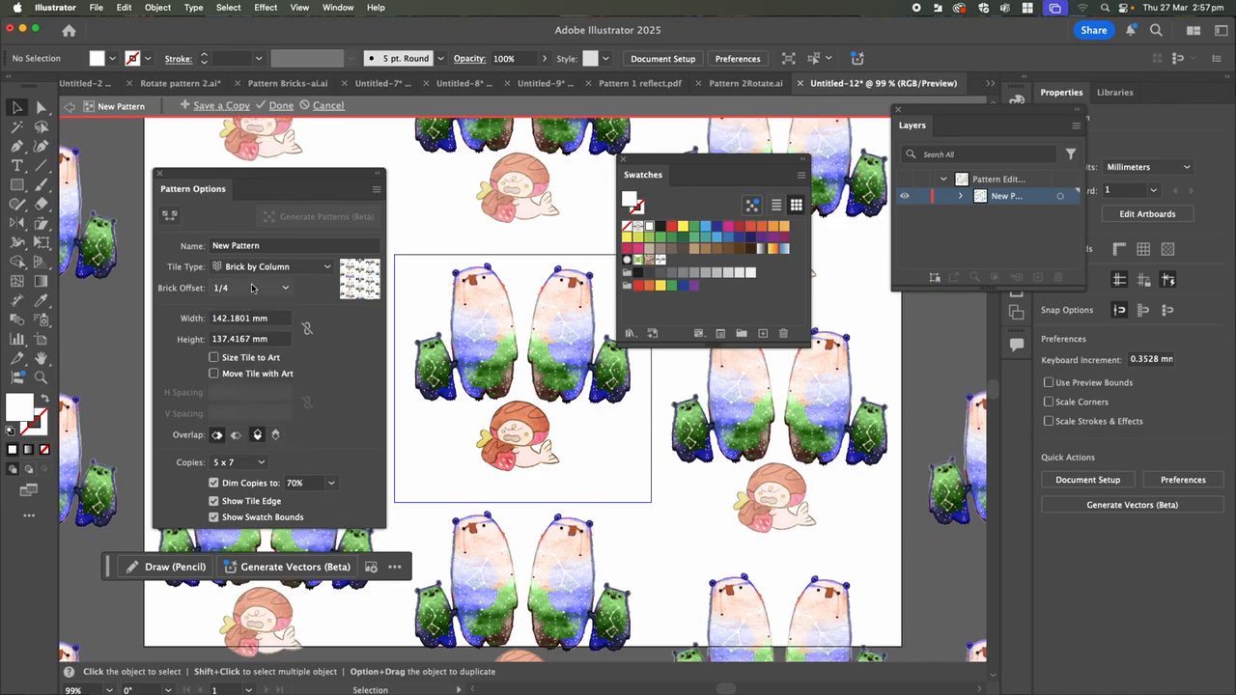
- Compare the Hex by Column and Hex by Row tile types, settle on Hex by Column, and exit pattern editing mode
{"action": "left_click", "coordinate": [260, 267]}
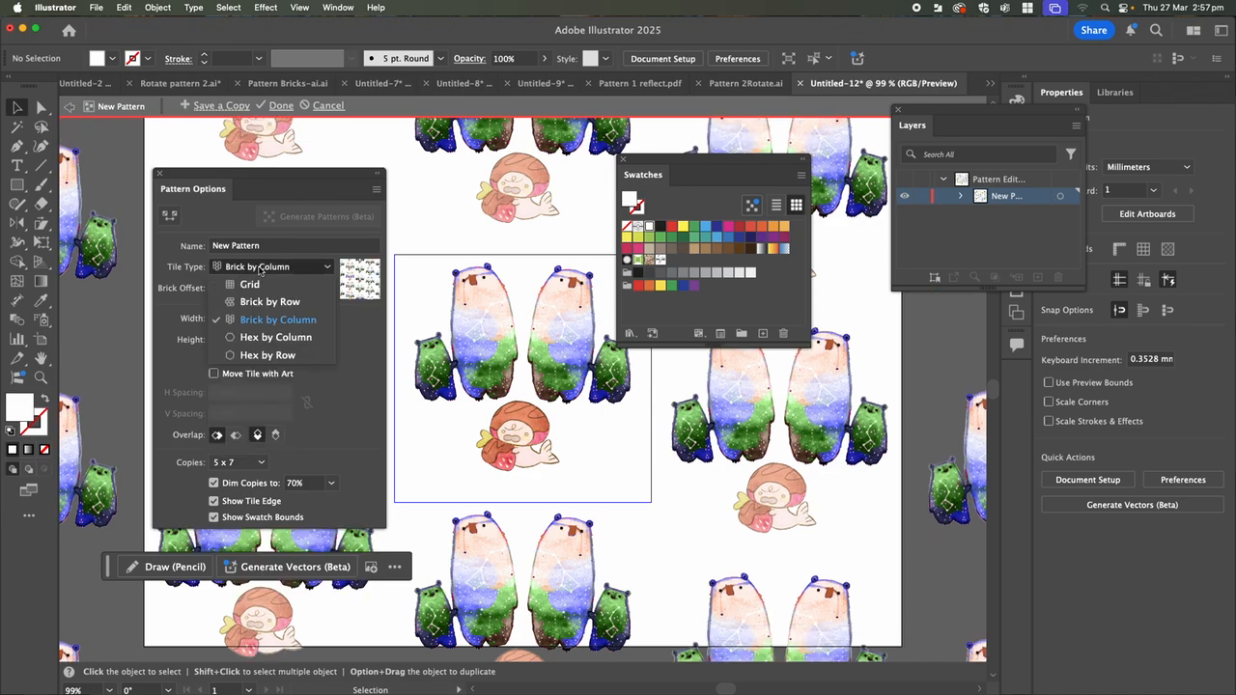
{"action": "left_click", "coordinate": [269, 338]}
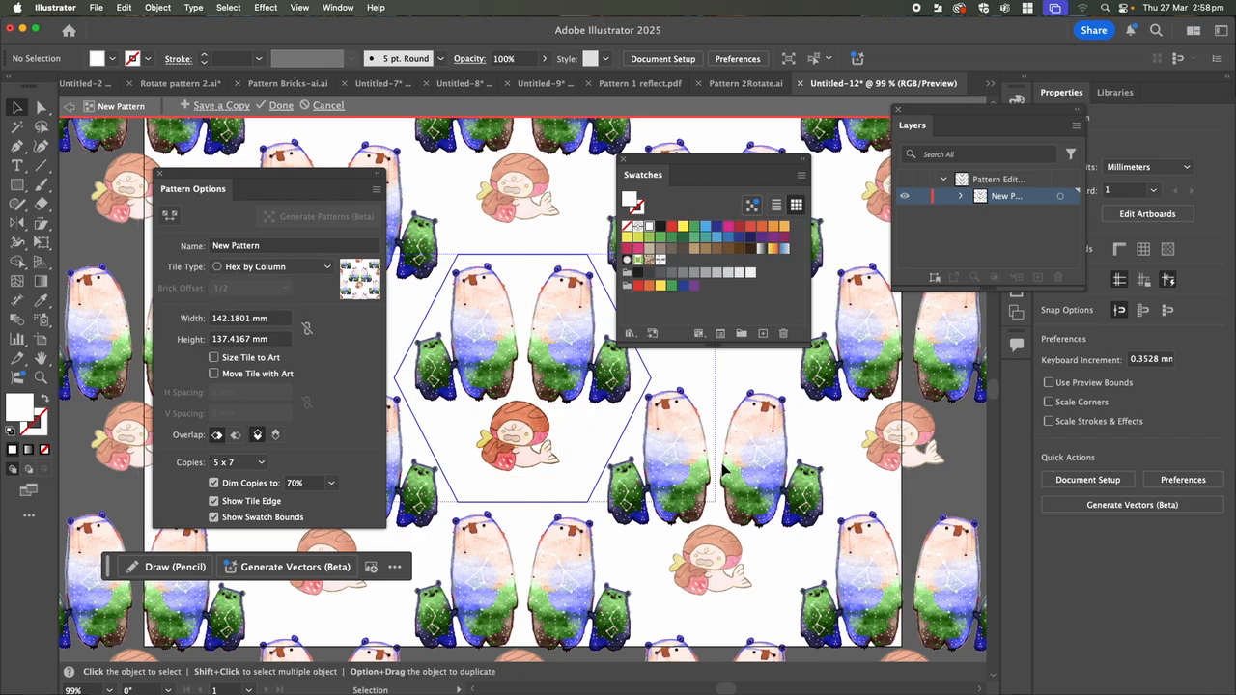
{"action": "left_click", "coordinate": [269, 266]}
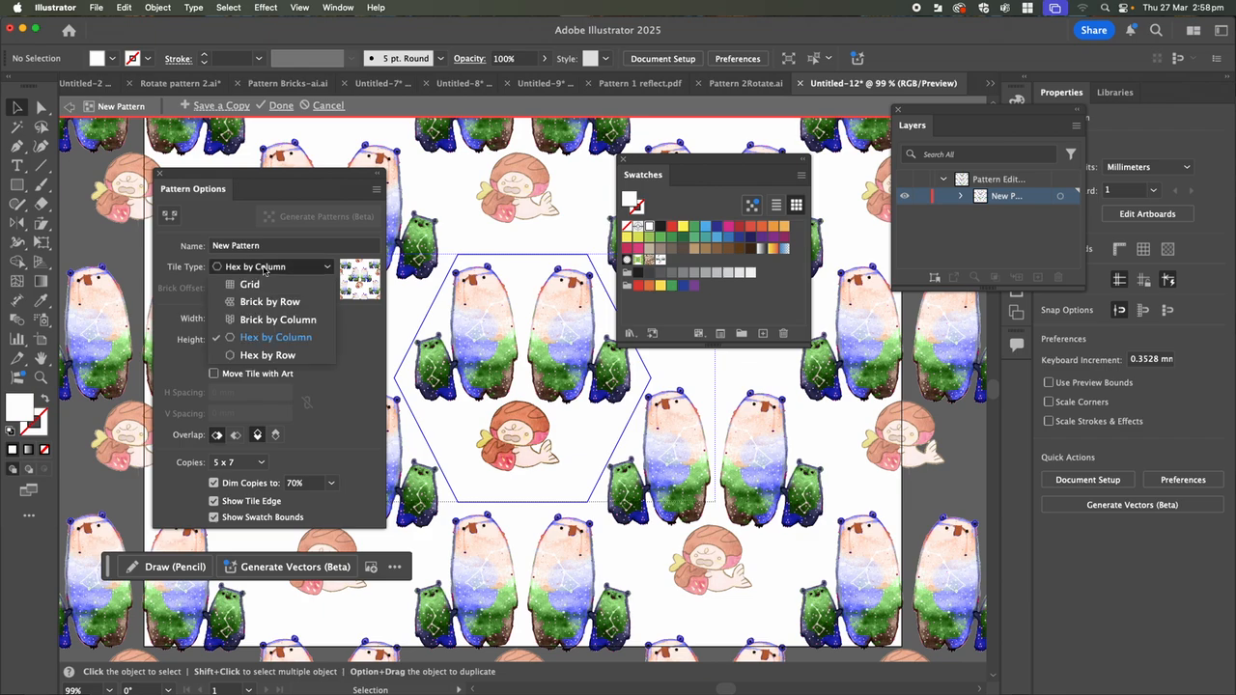
{"action": "left_click", "coordinate": [270, 355]}
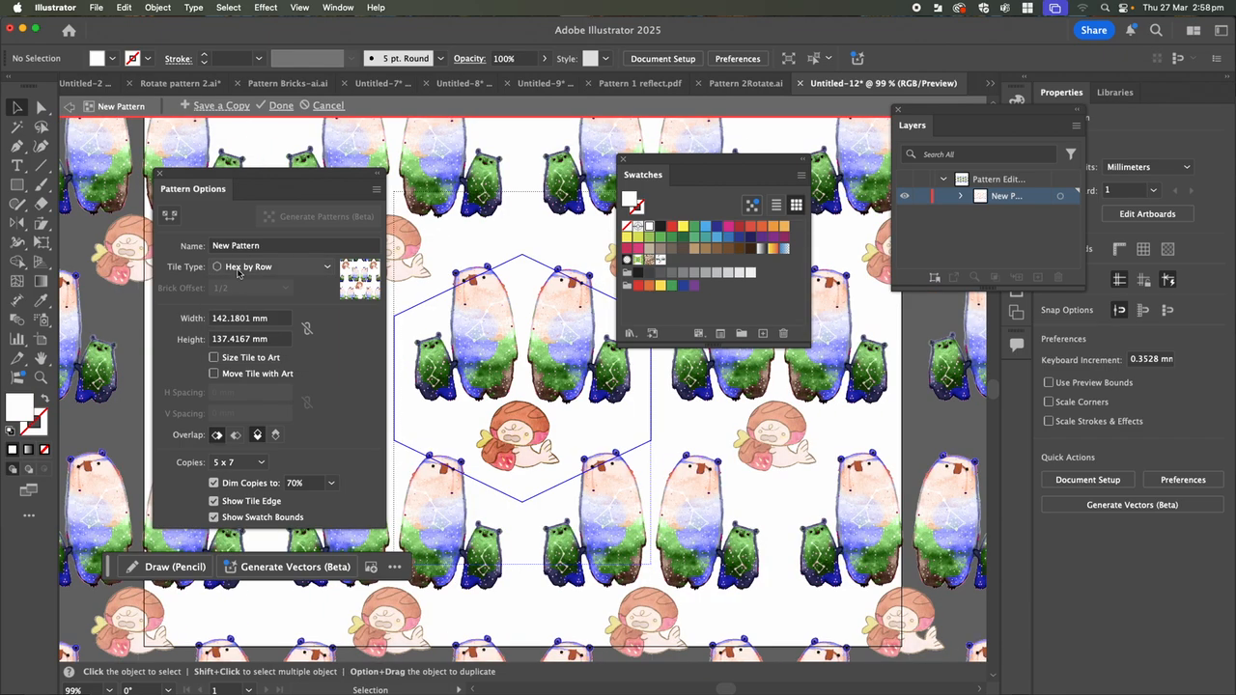
{"action": "left_click", "coordinate": [240, 271]}
{"action": "left_click", "coordinate": [253, 340]}
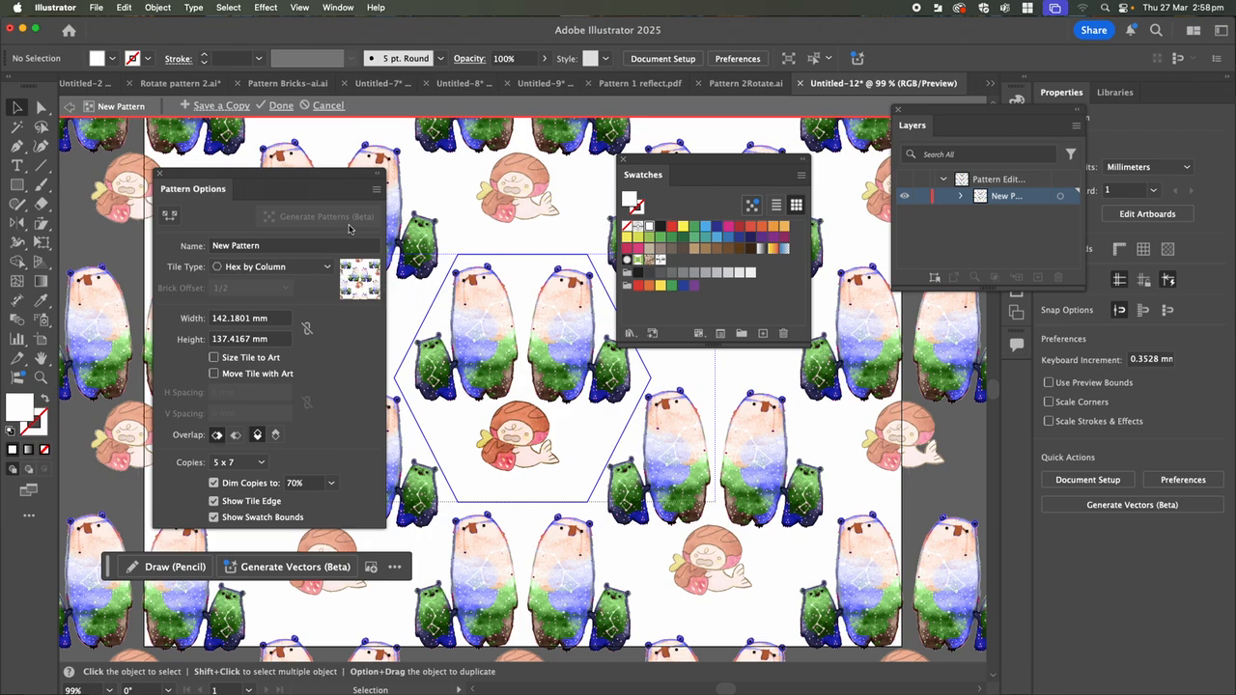
{"action": "left_click", "coordinate": [376, 191]}
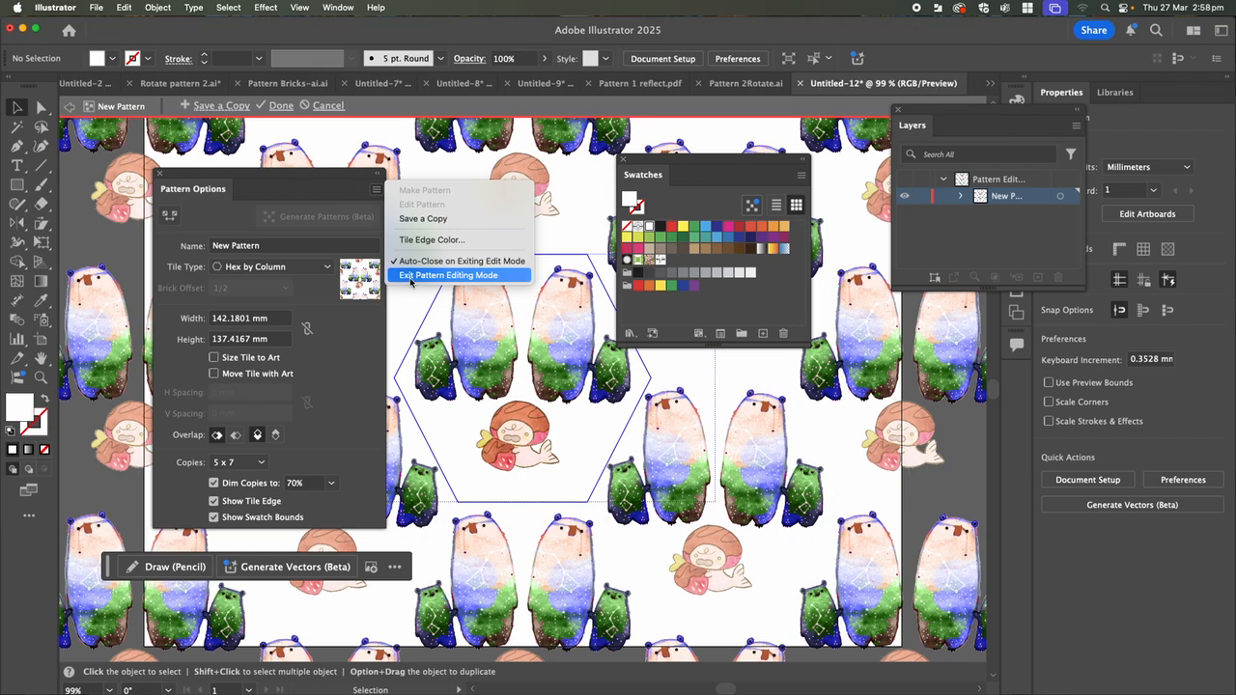
{"action": "left_click", "coordinate": [448, 275]}
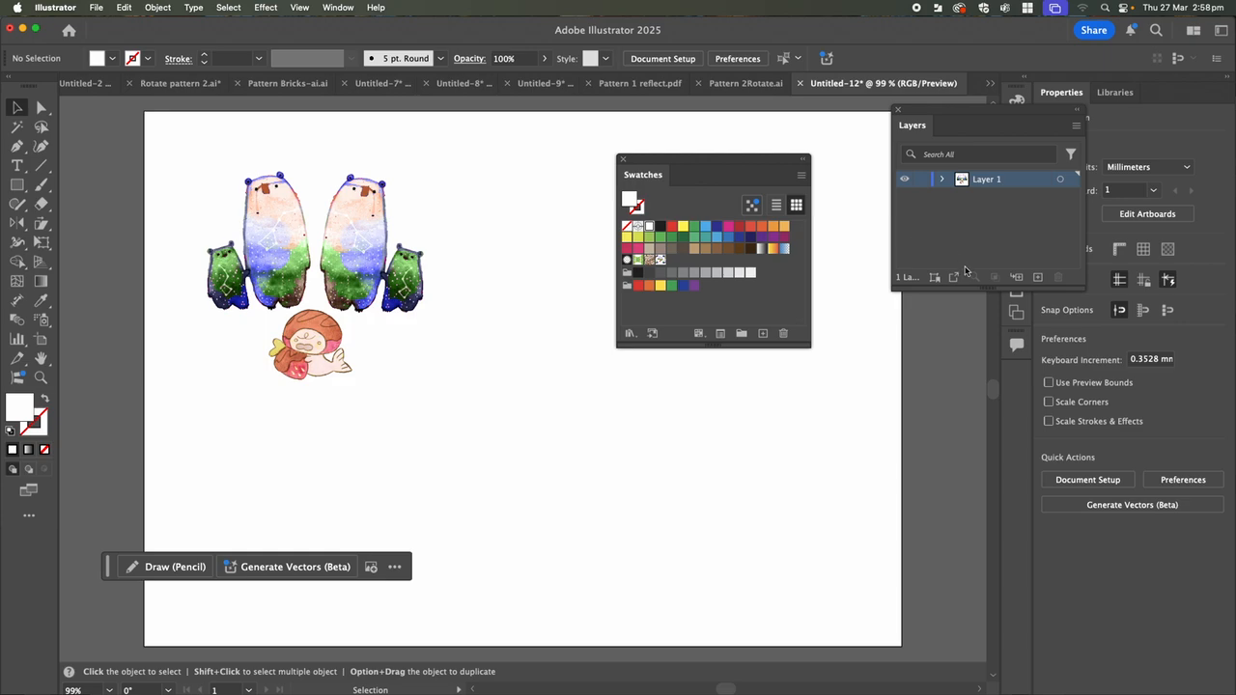
- Add a new layer above Layer 1 and hide Layer 1 with the original bear and creature artwork
{"action": "left_click", "coordinate": [1038, 278]}
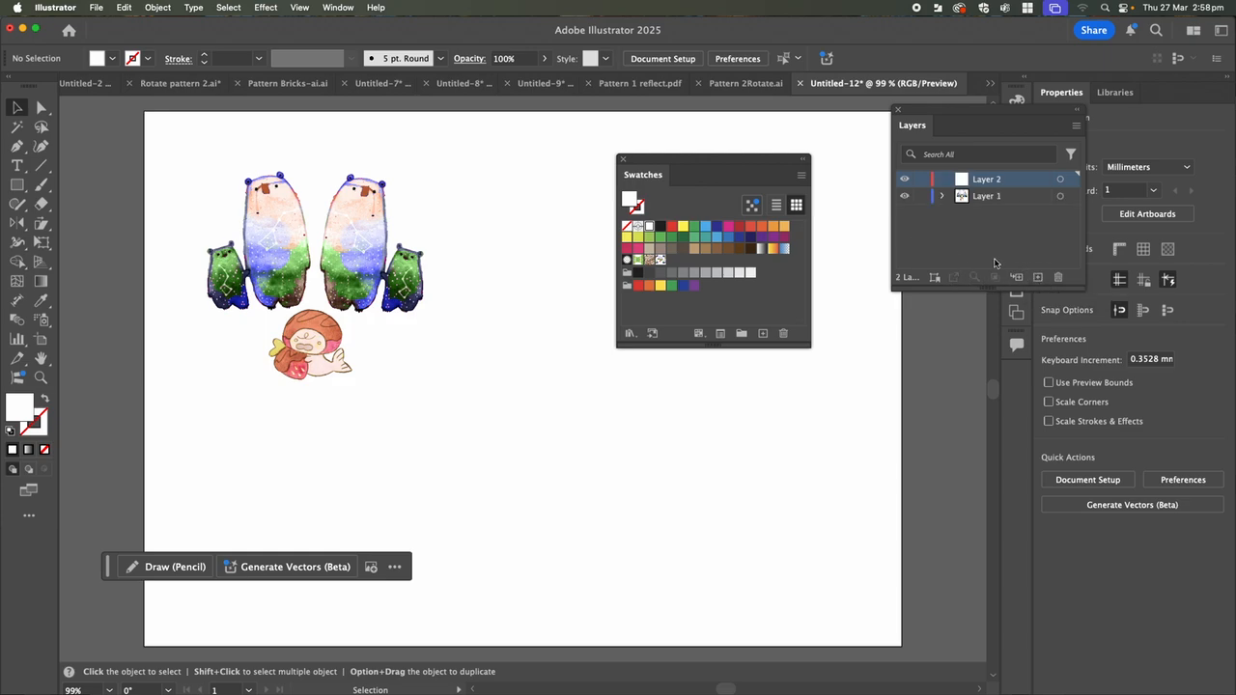
{"action": "left_click", "coordinate": [904, 197]}
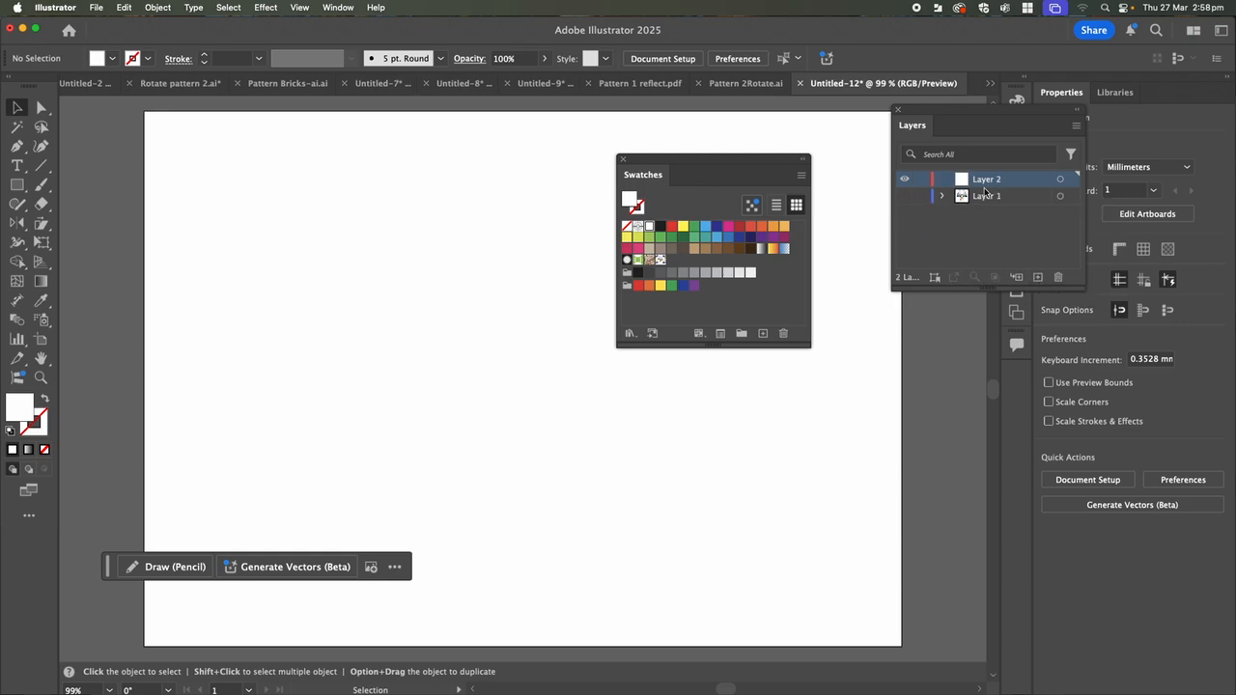
{"action": "left_click", "coordinate": [904, 197]}
{"action": "left_click", "coordinate": [905, 198]}
- Draw a rectangle about 228 mm wide and 216 mm high on the new layer and fill it with the new bear pattern swatch
{"action": "left_click", "coordinate": [16, 184]}
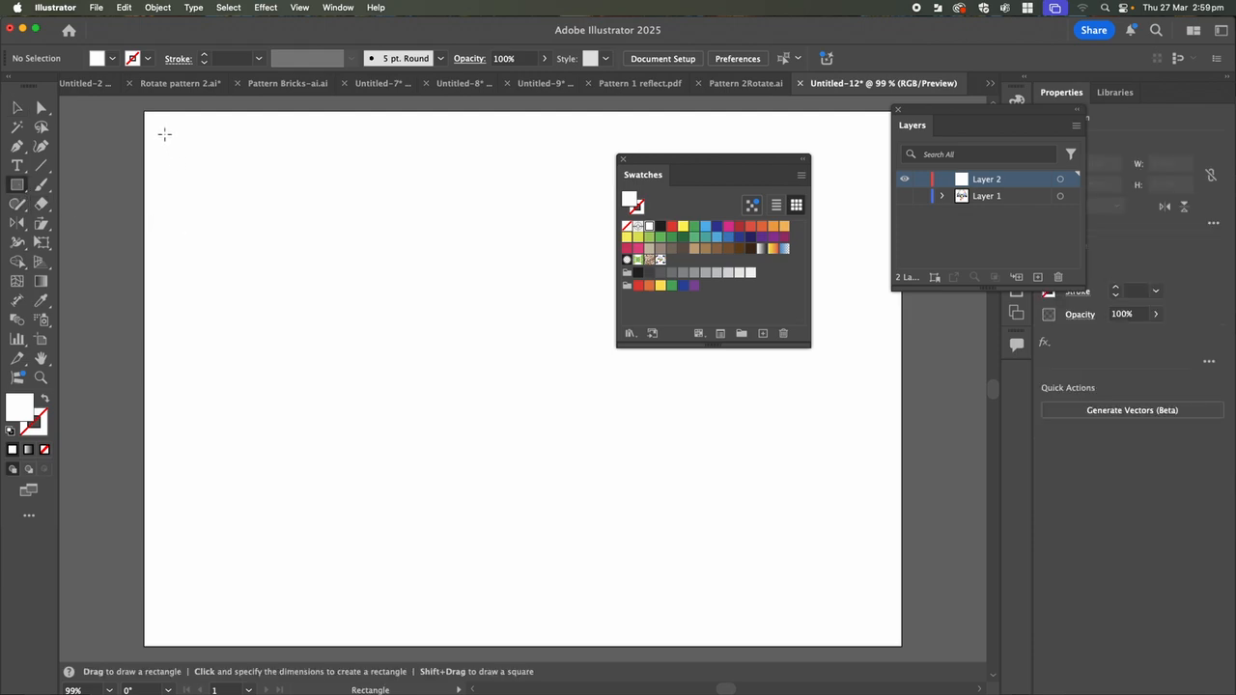
{"action": "left_click_drag", "start_coordinate": [161, 138], "coordinate": [572, 526]}
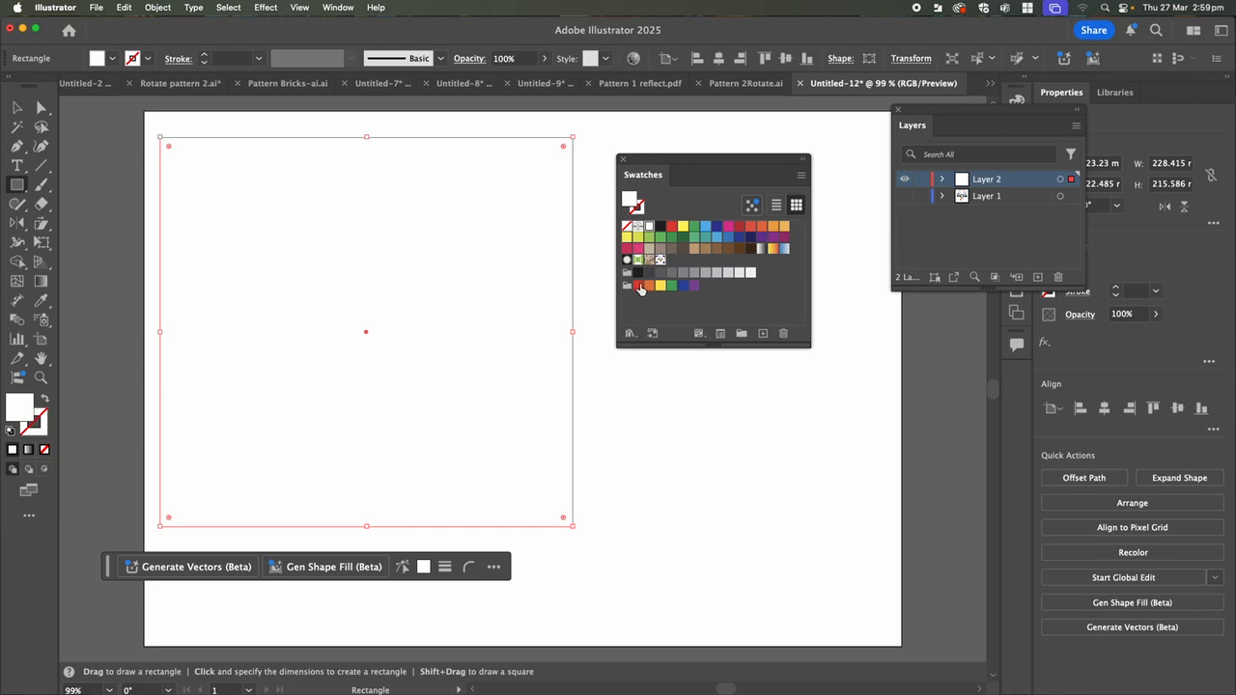
{"action": "left_click", "coordinate": [661, 261]}
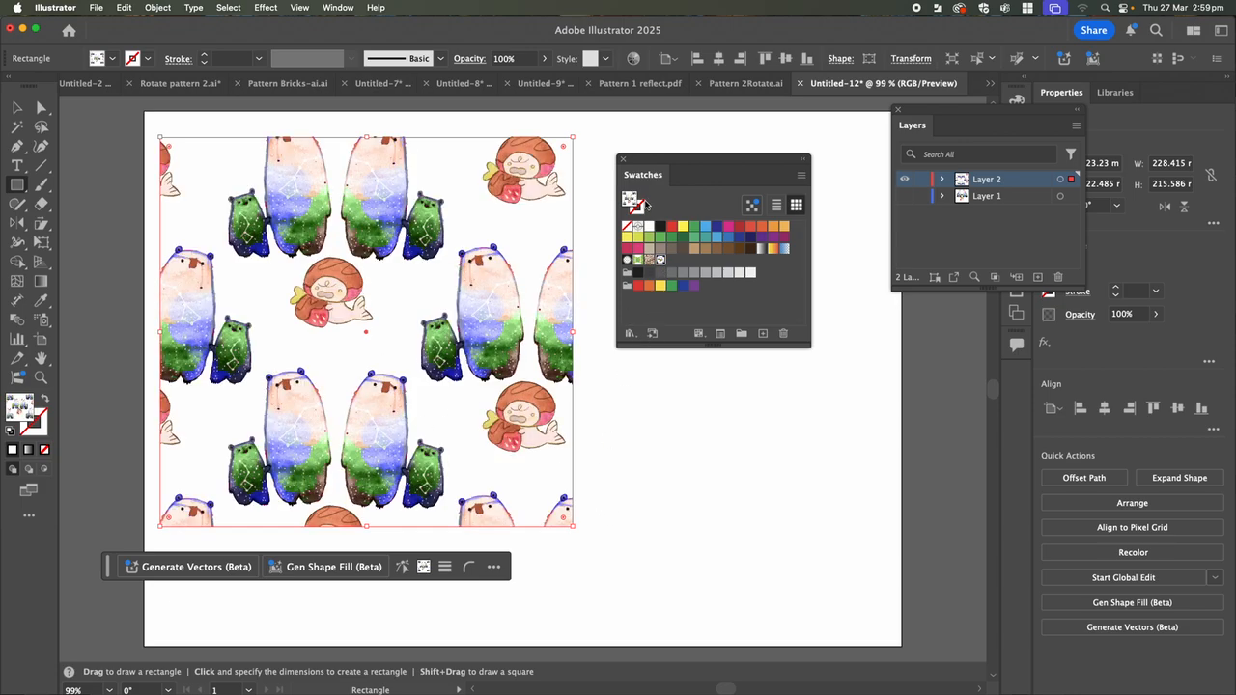
- Stretch the pattern-filled rectangle horizontally to the artboard's right edge and past its left edge, to about 575 mm wide
{"action": "left_click_drag", "start_coordinate": [637, 168], "coordinate": [733, 116]}
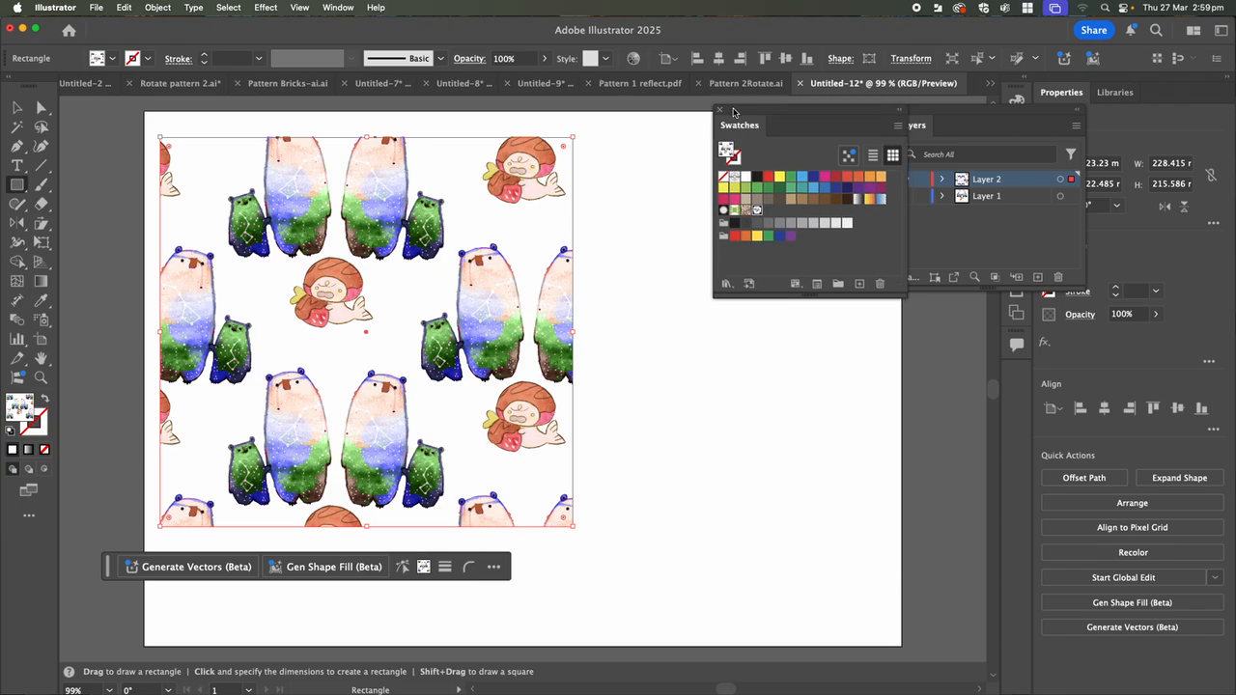
{"action": "left_click", "coordinate": [16, 108]}
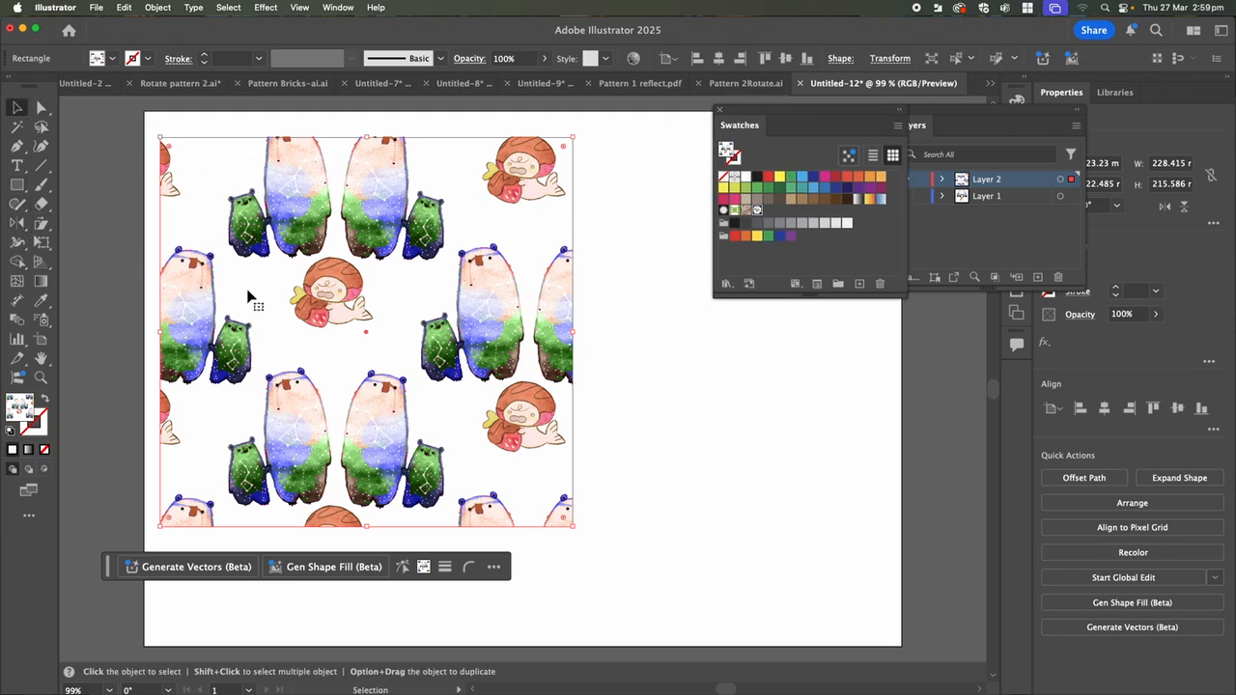
{"action": "left_click_drag", "start_coordinate": [574, 331], "coordinate": [900, 359]}
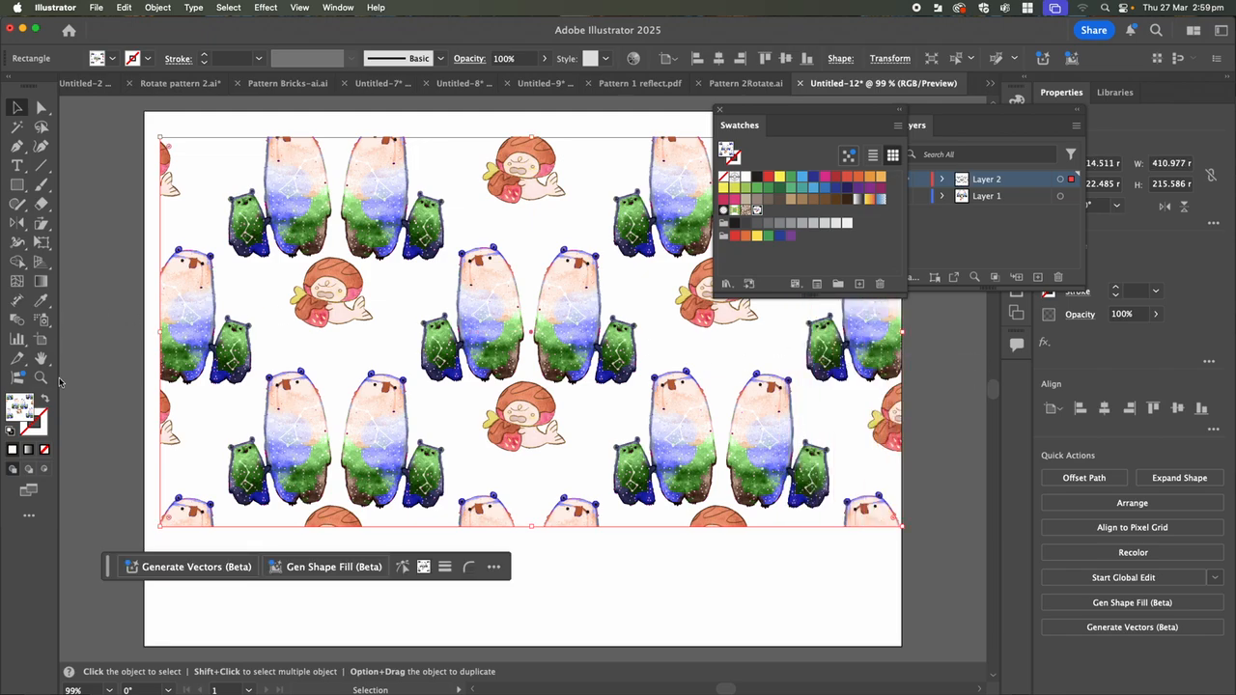
{"action": "left_click_drag", "start_coordinate": [163, 332], "coordinate": [5, 372]}
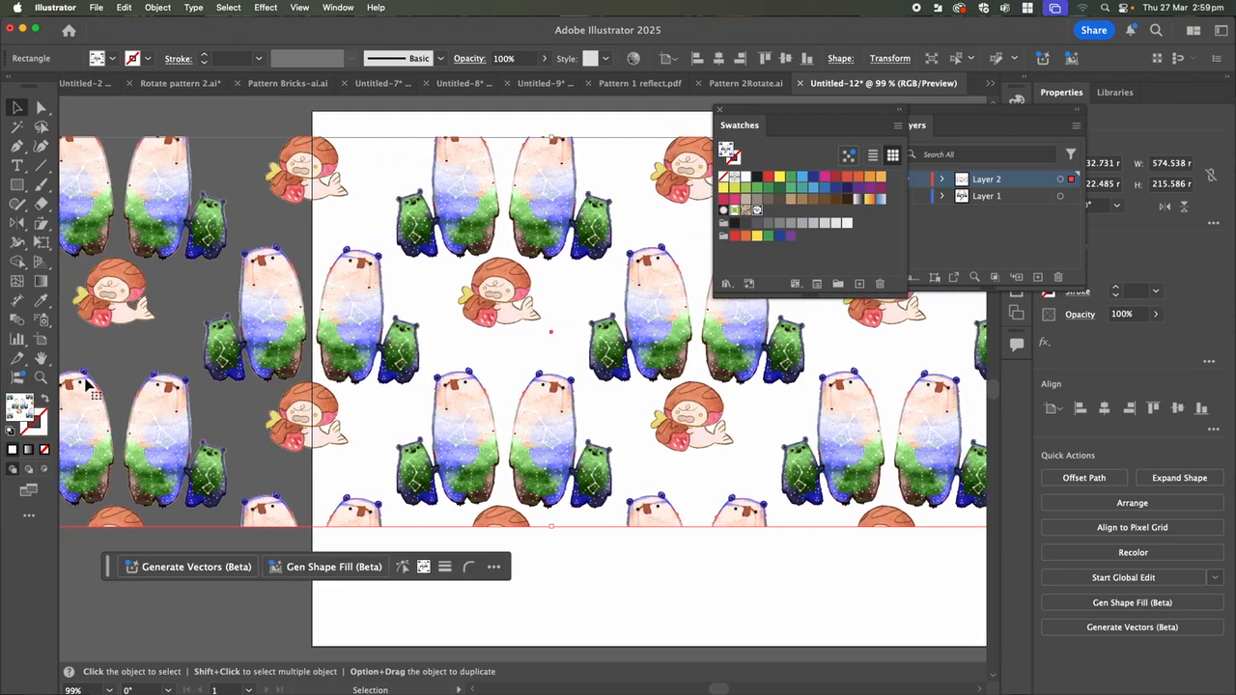
- Extend the artboard's left edge outward to make the artboard about 665 mm wide
{"action": "left_click", "coordinate": [41, 342]}
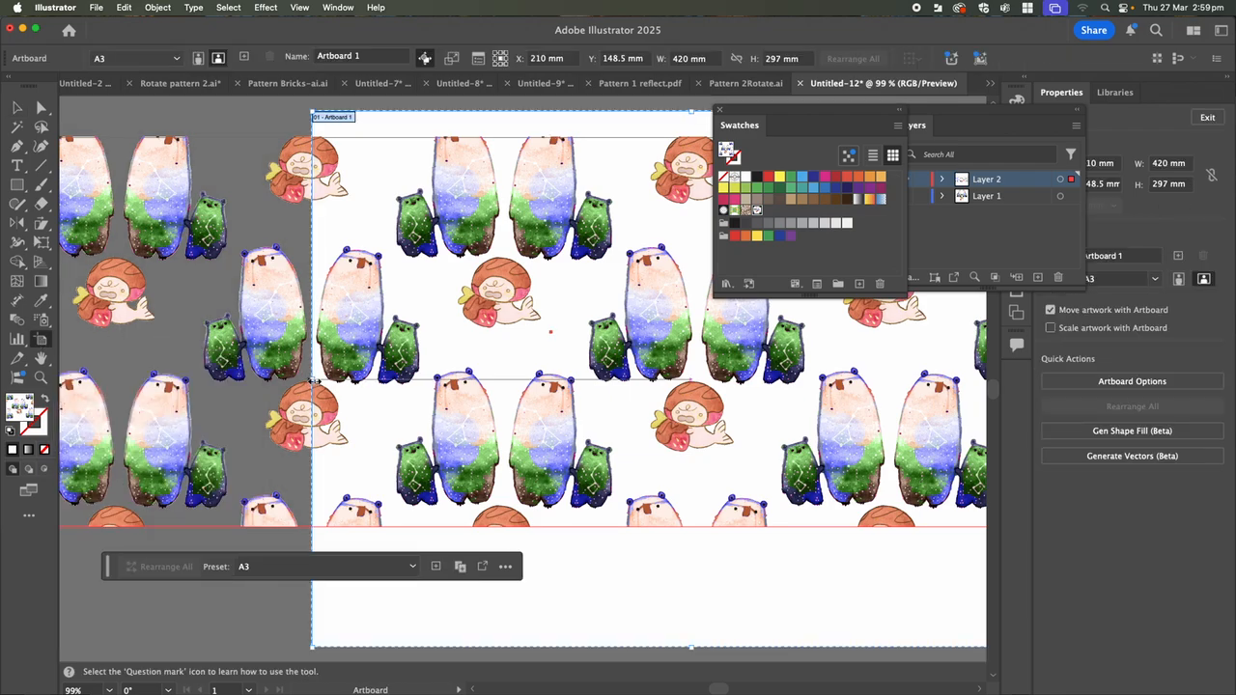
{"action": "left_click_drag", "start_coordinate": [312, 382], "coordinate": [125, 370]}
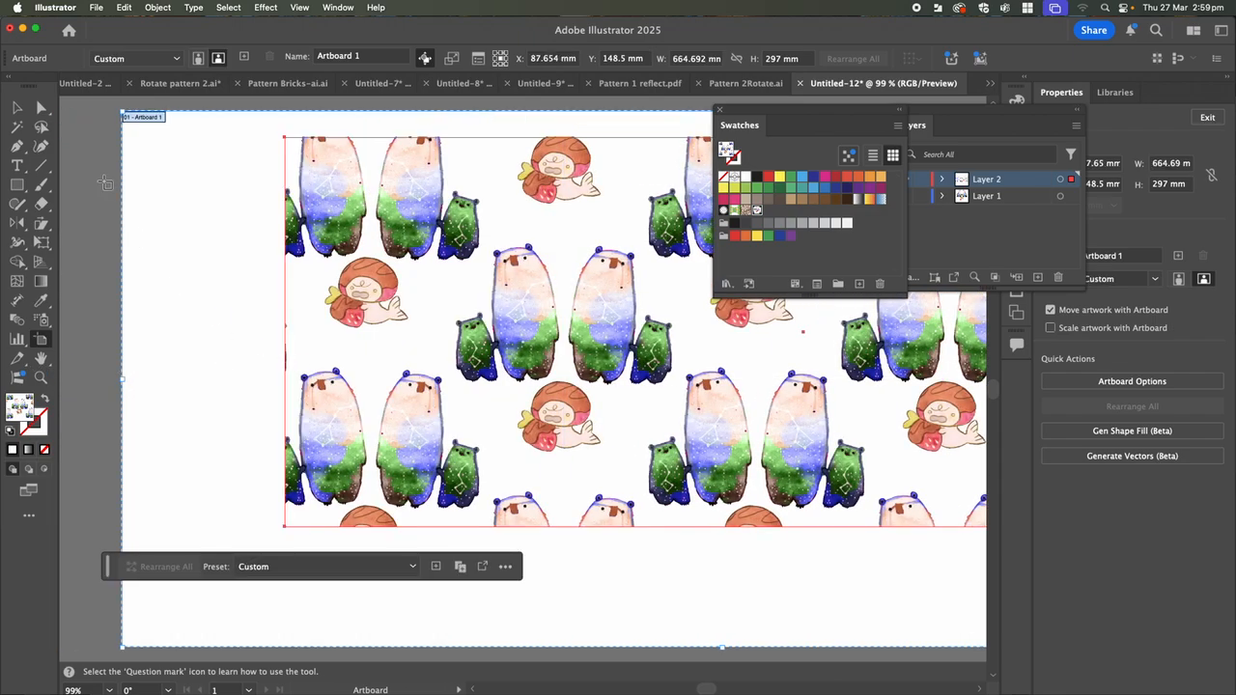
{"action": "left_click", "coordinate": [17, 108]}
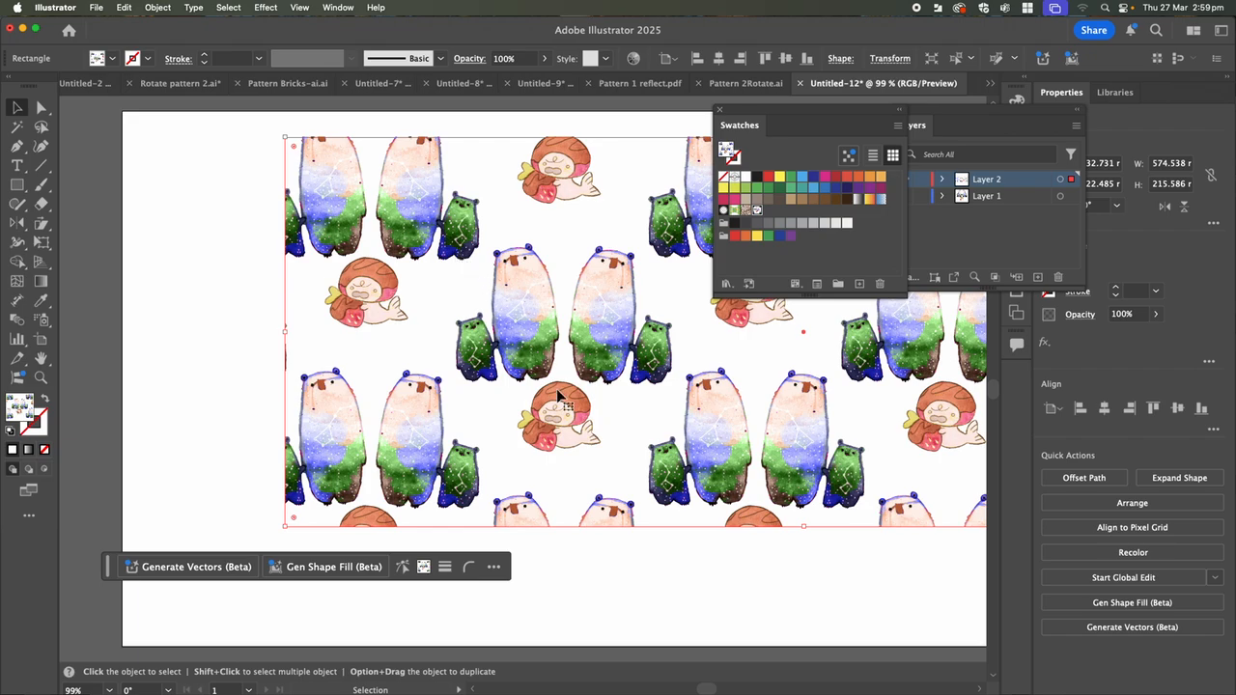
- Stretch the pattern-filled rectangle to the widened artboard's edges, about 665 mm wide and 295 mm high
{"action": "left_click_drag", "start_coordinate": [803, 527], "coordinate": [798, 644]}
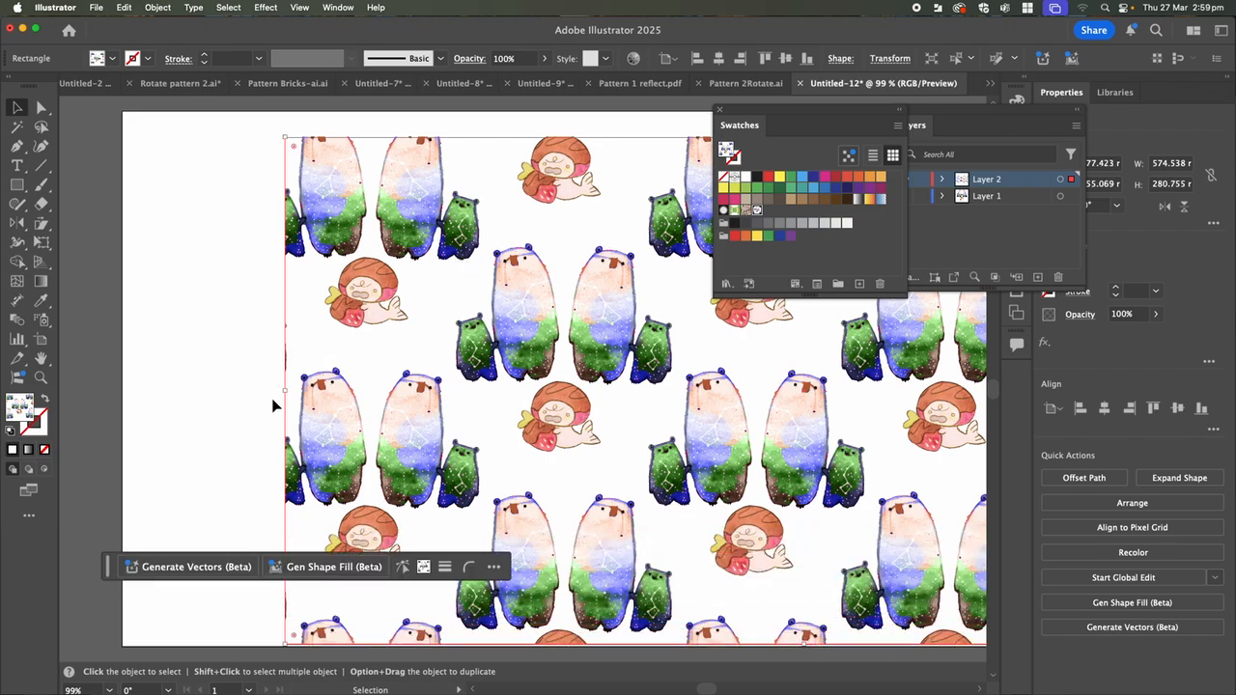
{"action": "left_click_drag", "start_coordinate": [287, 394], "coordinate": [125, 389]}
{"action": "left_click_drag", "start_coordinate": [589, 333], "coordinate": [590, 355]}
- Close the Layers panel and reposition the Swatches and Properties panels around the artwork
{"action": "left_click_drag", "start_coordinate": [752, 109], "coordinate": [1002, 342]}
{"action": "left_click_drag", "start_coordinate": [726, 158], "coordinate": [726, 133]}
{"action": "scroll", "coordinate": [629, 302], "scroll_direction": "right", "scroll_amount": 5}
{"action": "scroll", "coordinate": [629, 303], "scroll_direction": "down", "scroll_amount": 3}
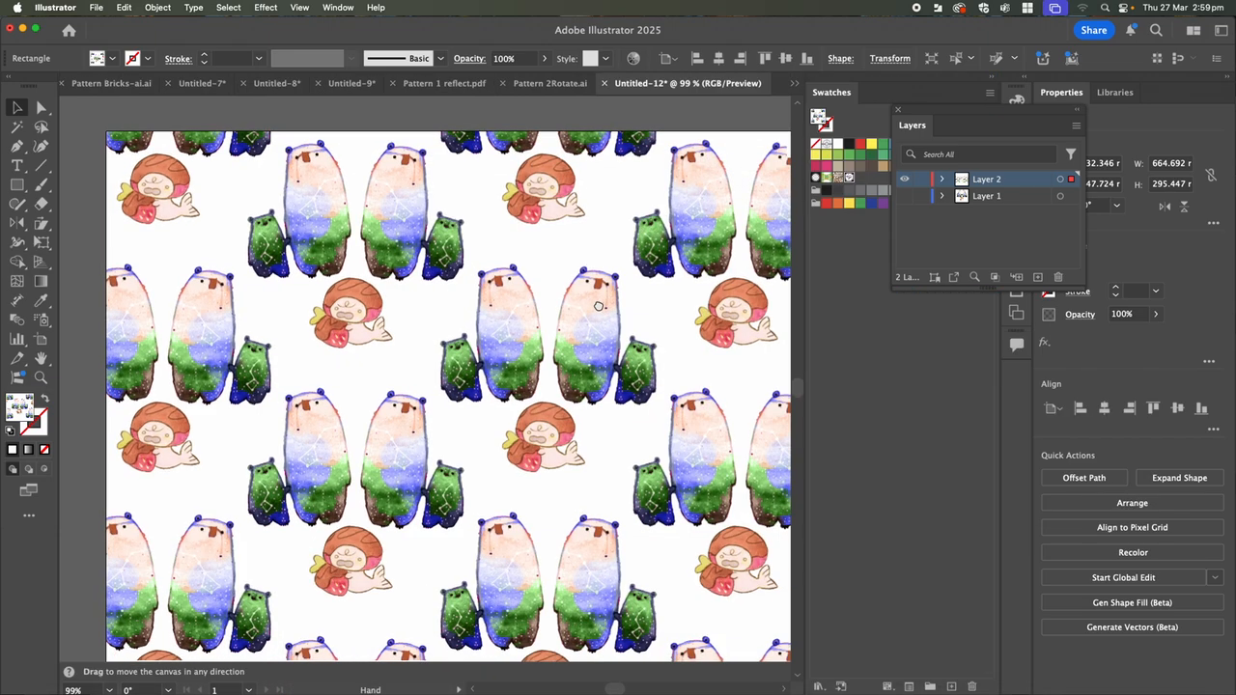
{"action": "left_click", "coordinate": [900, 112]}
{"action": "left_click_drag", "start_coordinate": [863, 85], "coordinate": [888, 116]}
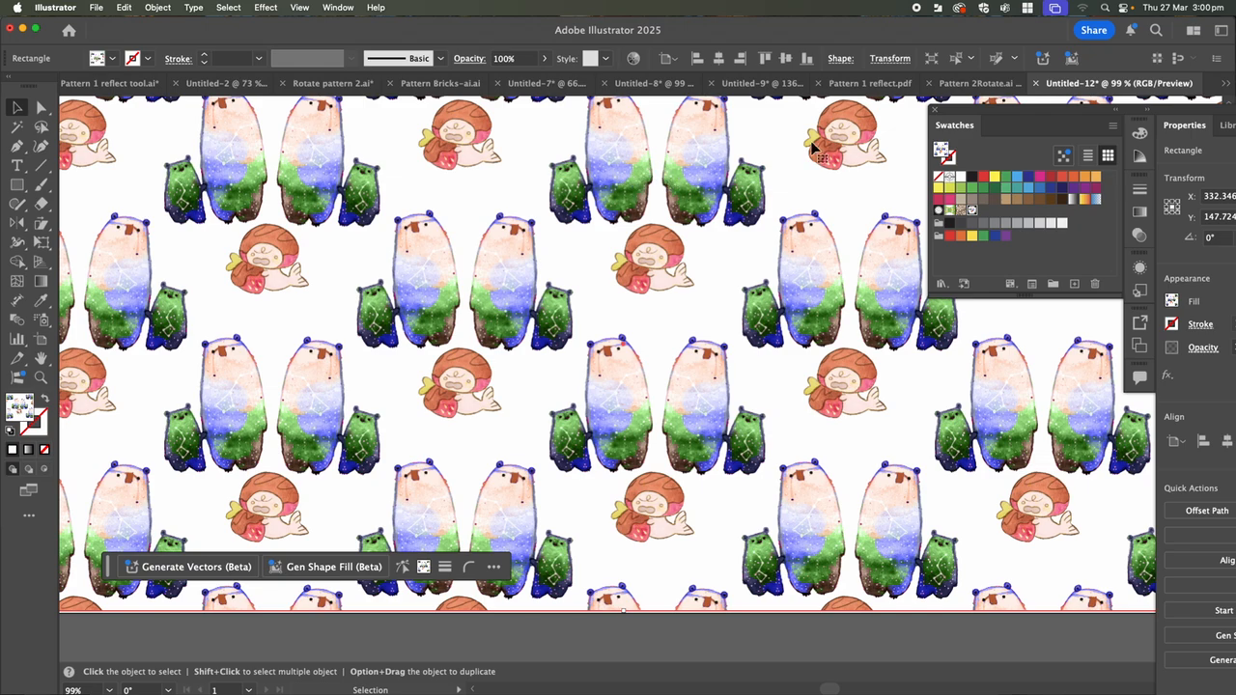
{"action": "left_click_drag", "start_coordinate": [1003, 114], "coordinate": [740, 90]}
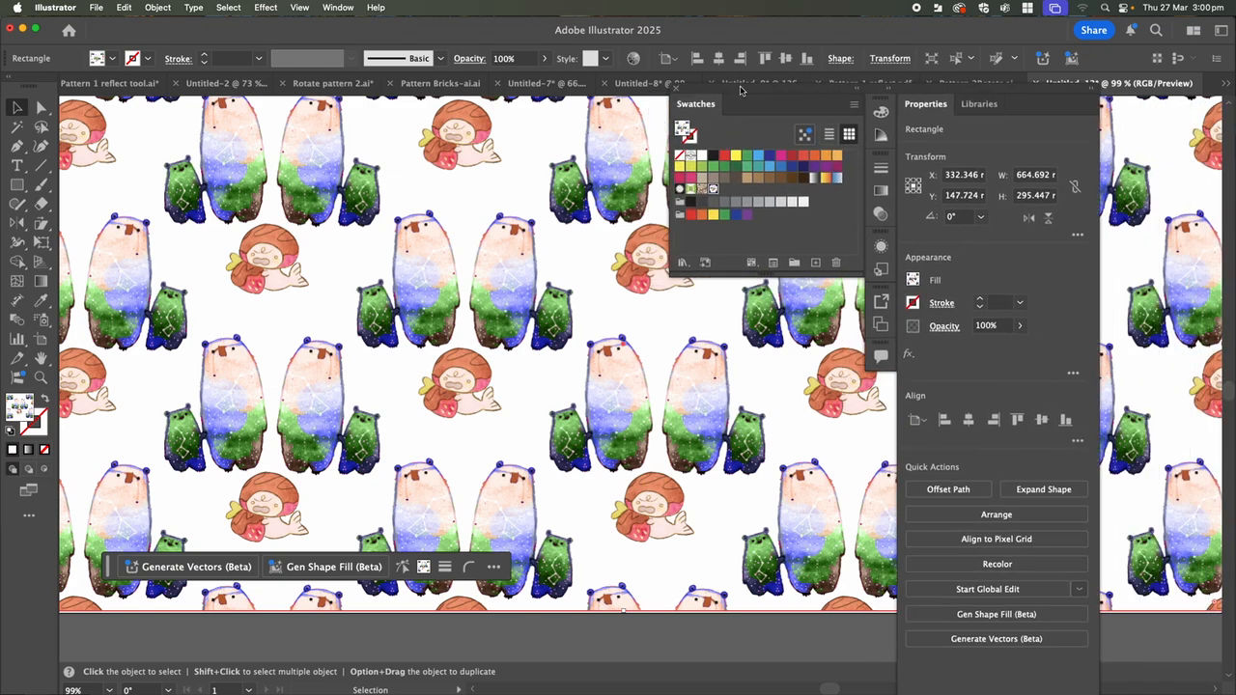
- Add a new layer between Layer 2 and Layer 1, make it active, and hide Layer 2
{"action": "left_click", "coordinate": [350, 7]}
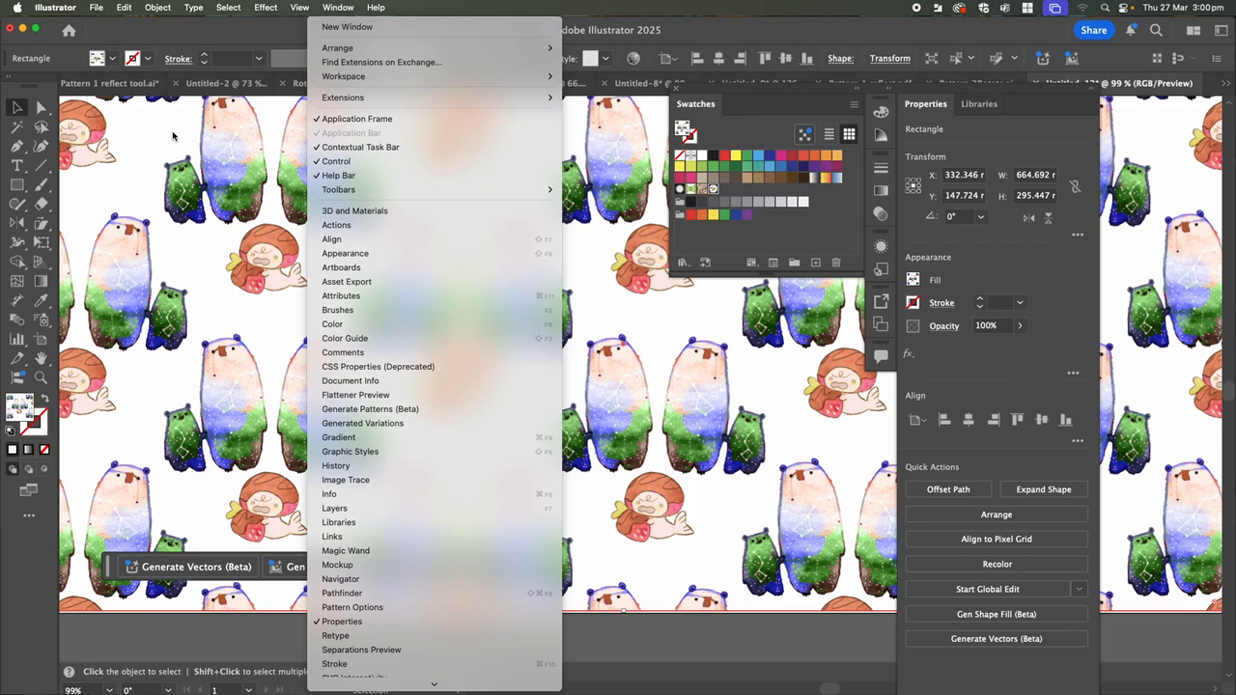
{"action": "left_click", "coordinate": [104, 129]}
{"action": "left_click", "coordinate": [42, 109]}
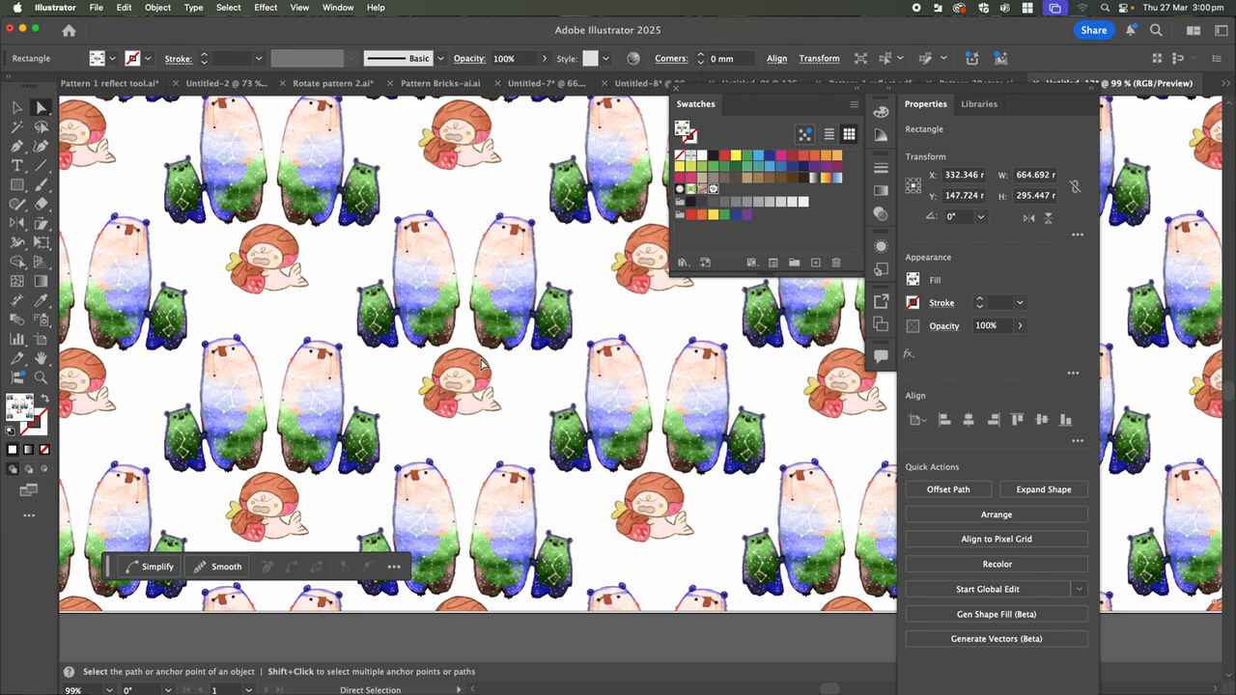
{"action": "left_click", "coordinate": [339, 8]}
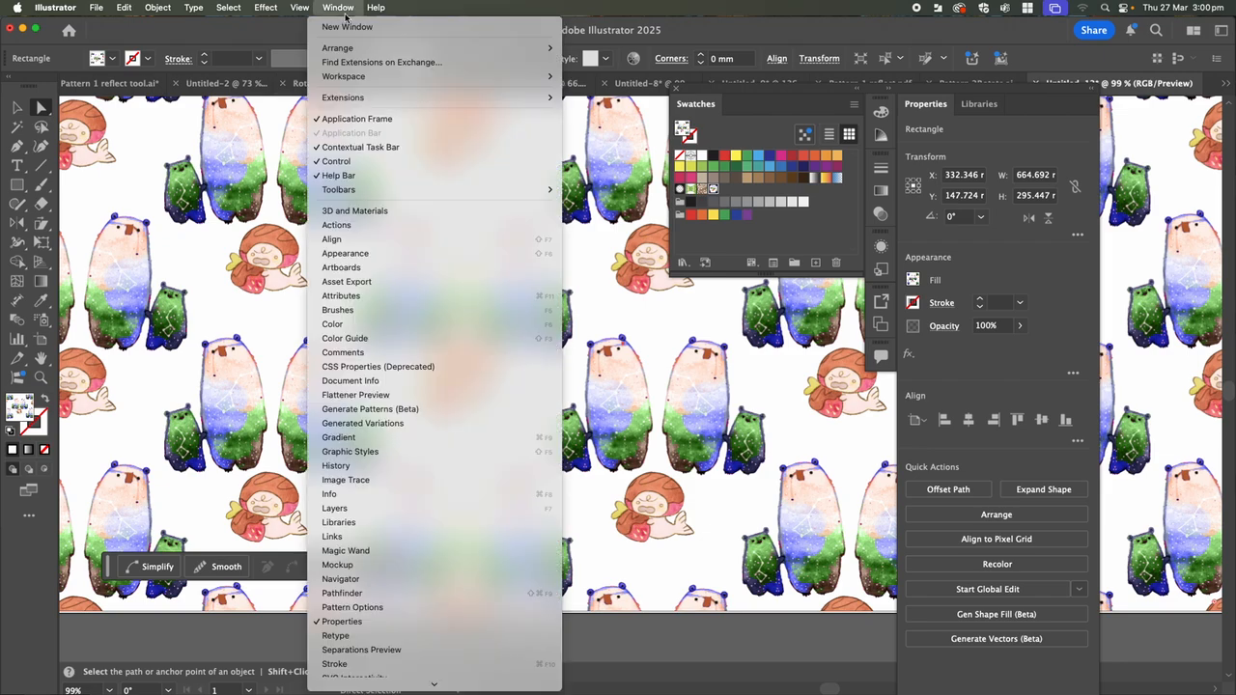
{"action": "left_click", "coordinate": [521, 499]}
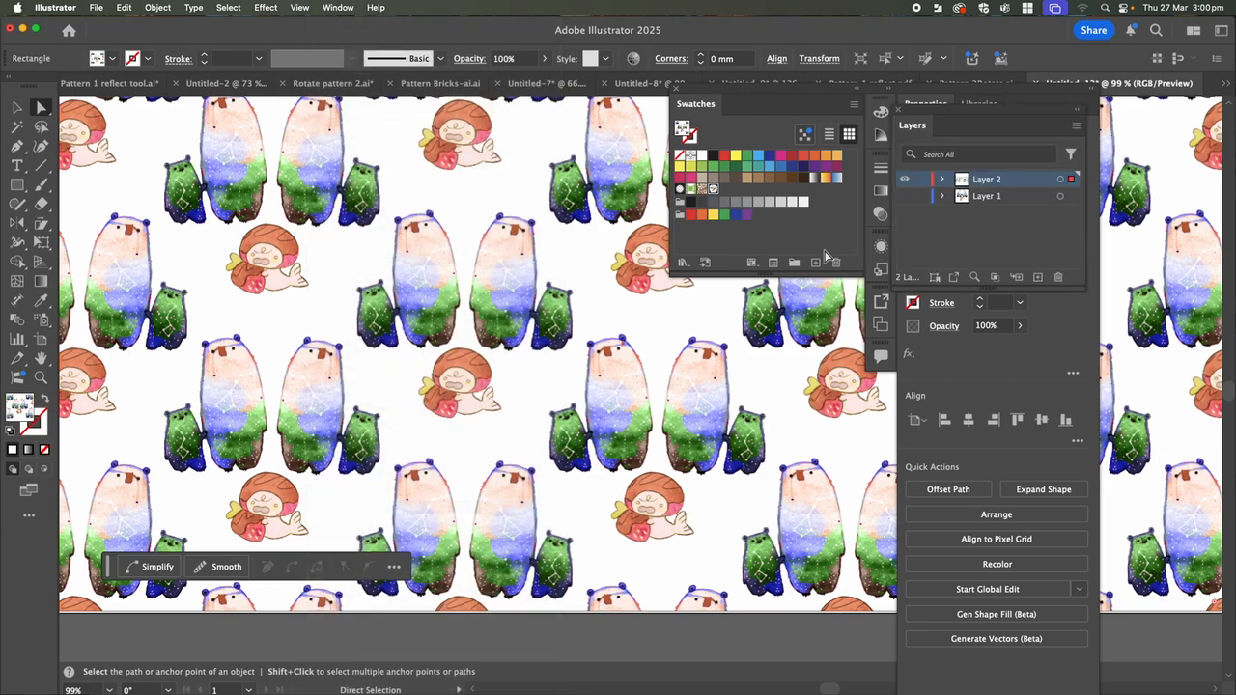
{"action": "left_click", "coordinate": [1037, 277]}
{"action": "left_click_drag", "start_coordinate": [1006, 181], "coordinate": [994, 214]}
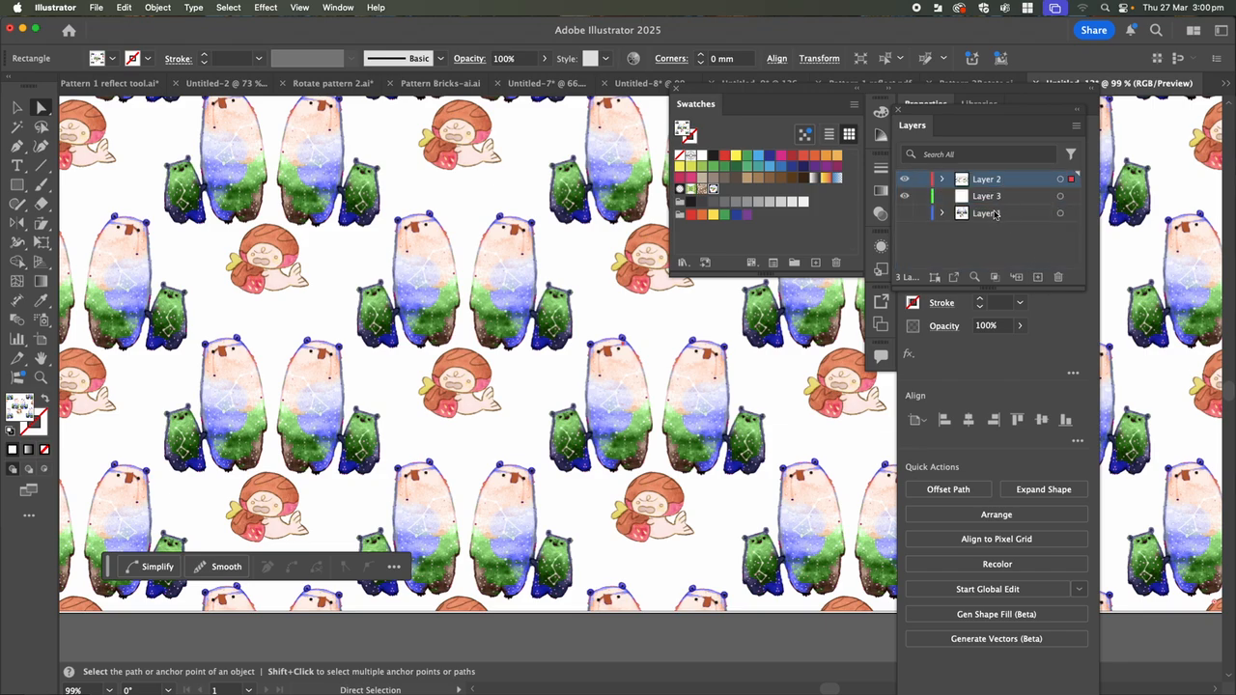
{"action": "left_click", "coordinate": [961, 198]}
{"action": "left_click", "coordinate": [903, 179]}
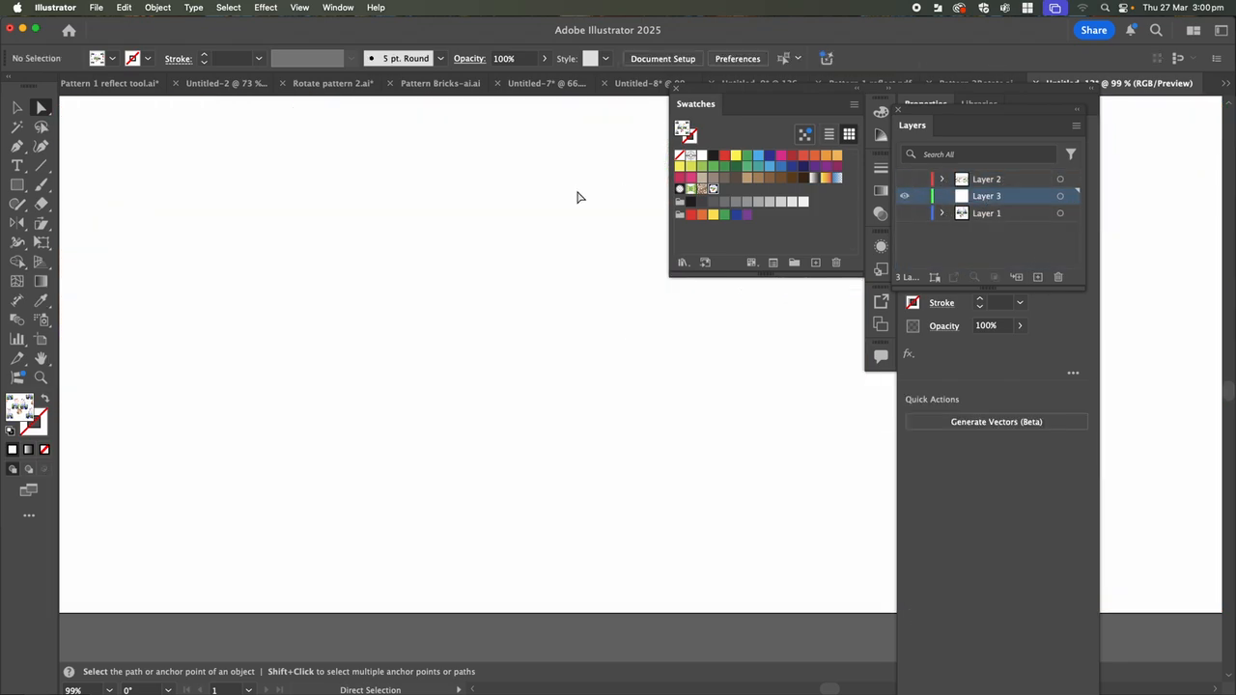
- Draw a rectangle about 419 mm wide and 279 mm high on the new layer and fill it with red
{"action": "left_click", "coordinate": [17, 185]}
{"action": "left_click_drag", "start_coordinate": [62, 100], "coordinate": [819, 604]}
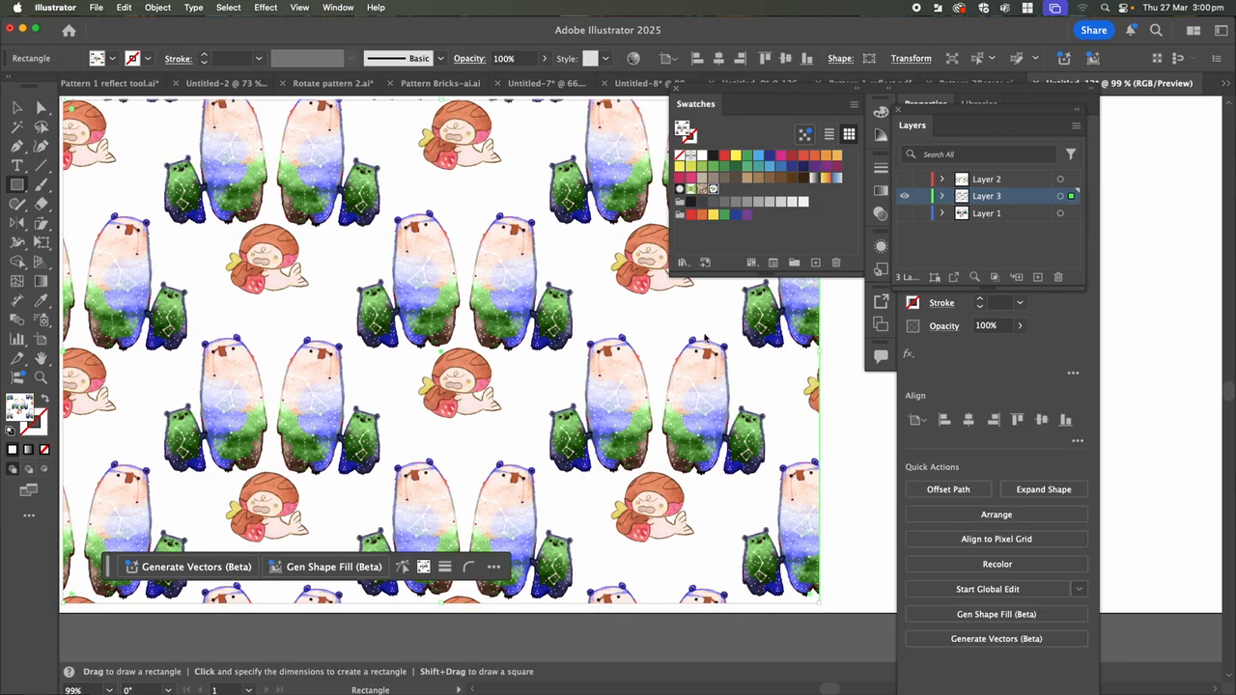
{"action": "left_click", "coordinate": [691, 215]}
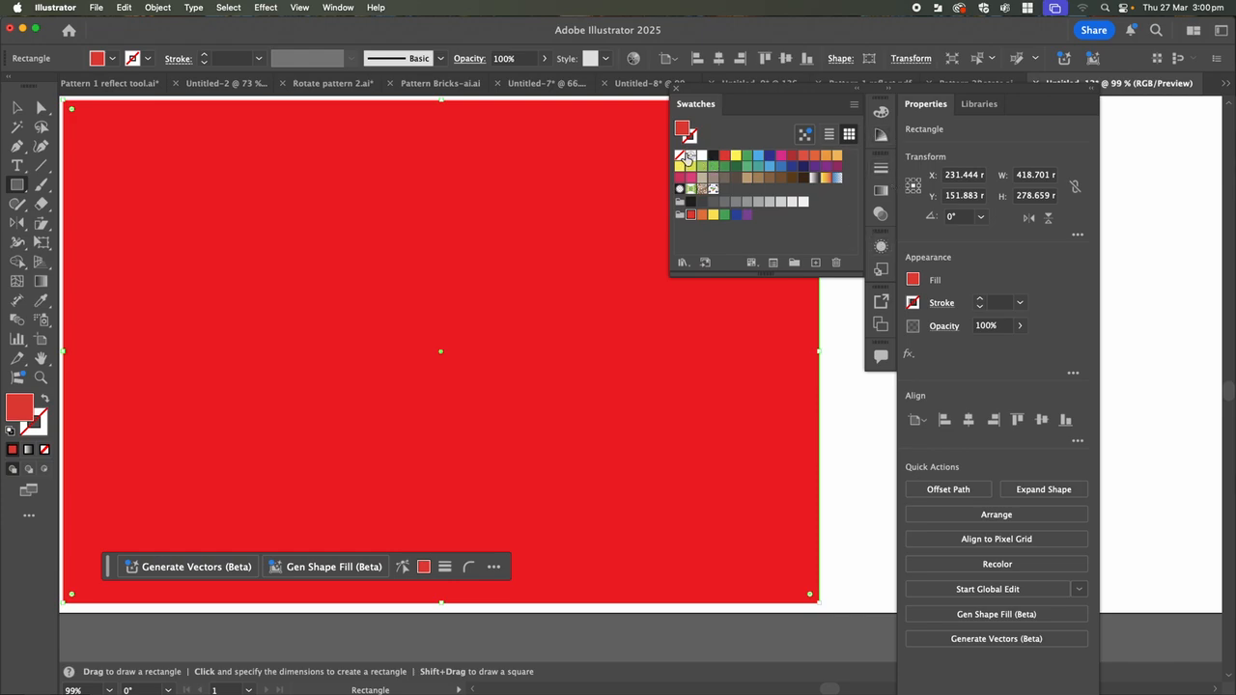
- Show Layer 2 over the red rectangle and move the Layers and Swatches panels apart
{"action": "left_click", "coordinate": [337, 8]}
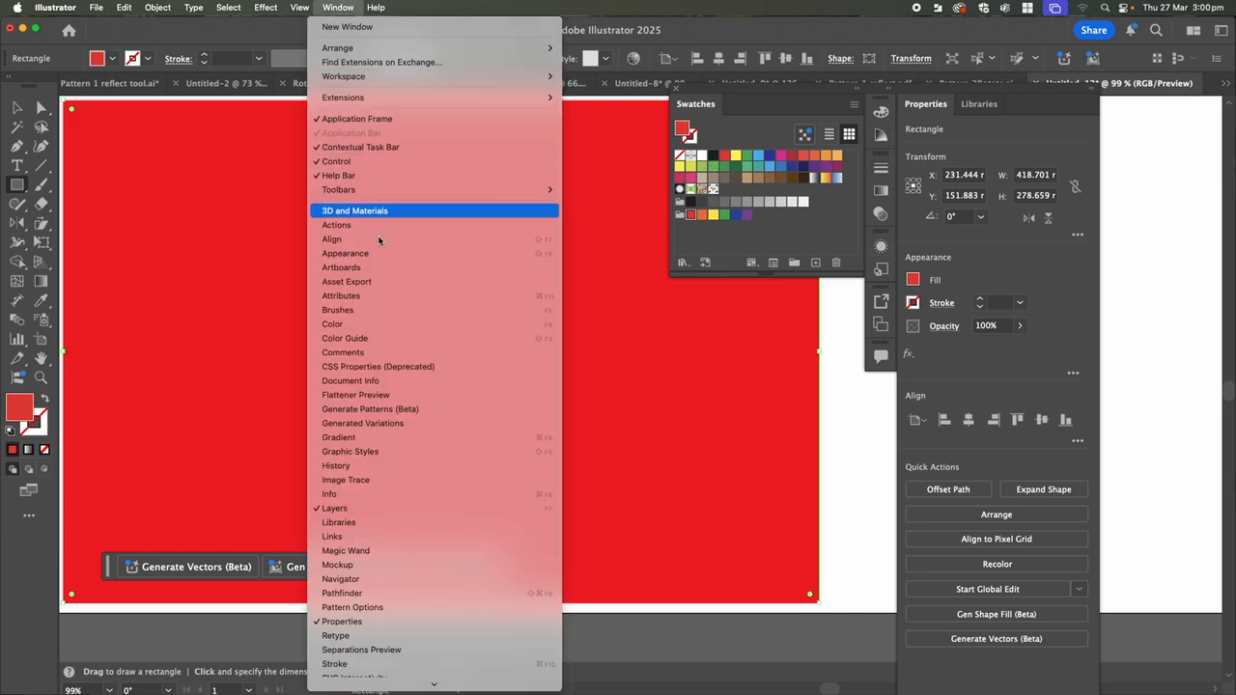
{"action": "left_click", "coordinate": [773, 100]}
{"action": "left_click_drag", "start_coordinate": [741, 101], "coordinate": [873, 271]}
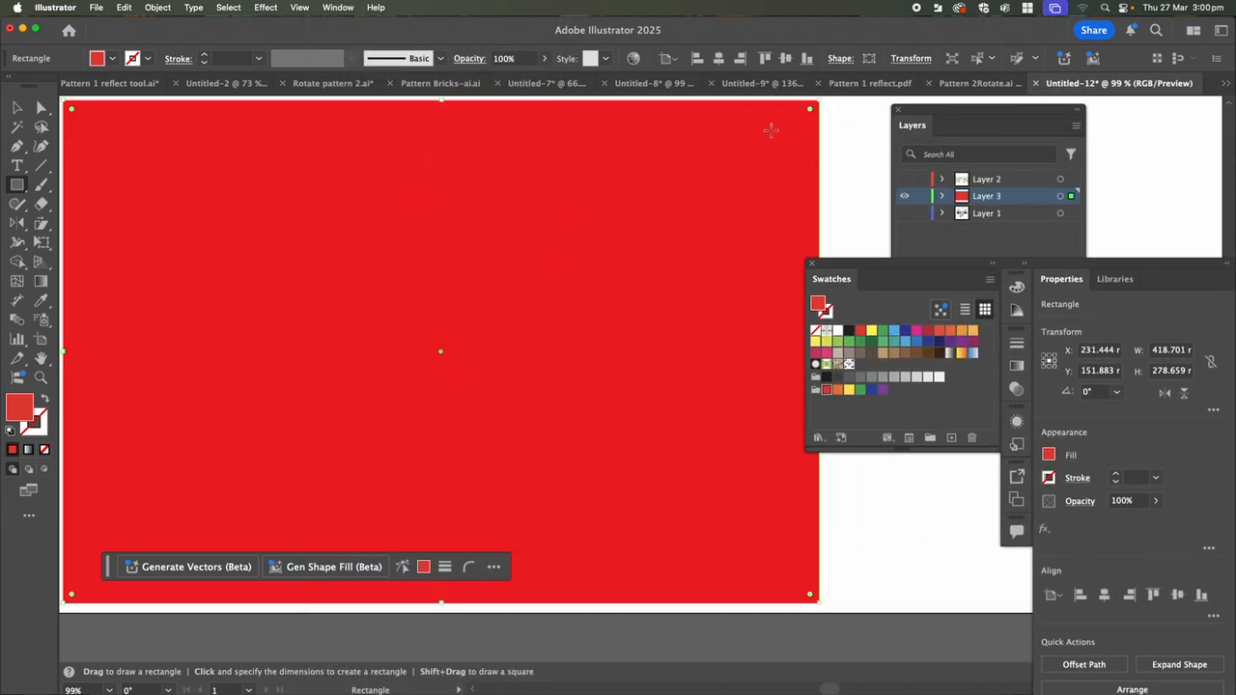
{"action": "left_click", "coordinate": [904, 179]}
{"action": "left_click_drag", "start_coordinate": [917, 111], "coordinate": [907, 96]}
{"action": "left_click_drag", "start_coordinate": [834, 267], "coordinate": [758, 436]}
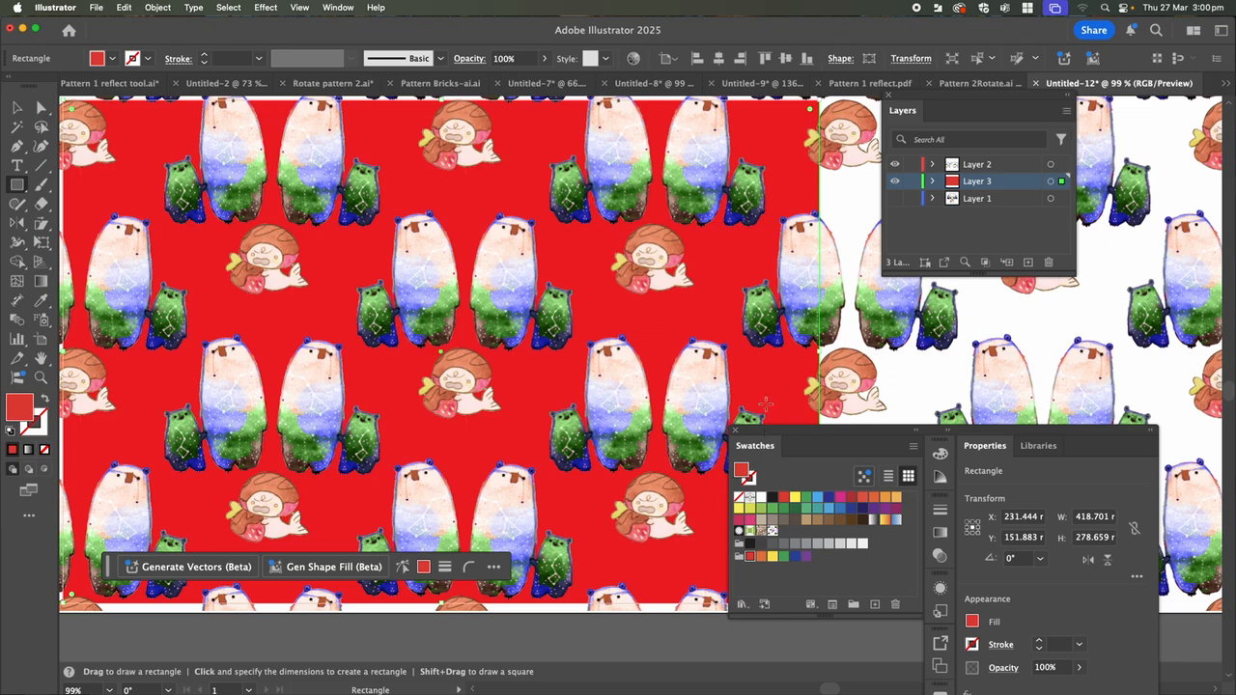
- Stretch the red background rectangle to cover the artboard behind the pattern, about 673 mm wide and 304 mm high
{"action": "left_click_drag", "start_coordinate": [828, 351], "coordinate": [933, 355]}
{"action": "key", "text": "super+z"}
{"action": "left_click", "coordinate": [17, 108]}
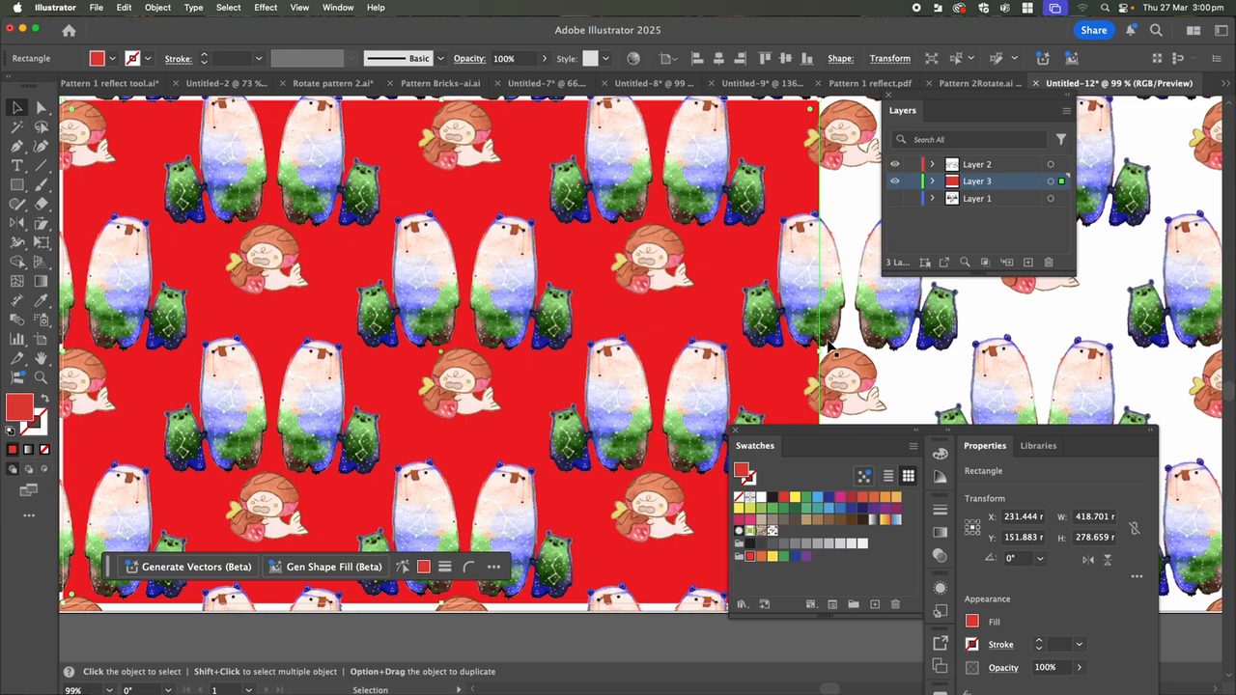
{"action": "left_click_drag", "start_coordinate": [822, 354], "coordinate": [1175, 354]}
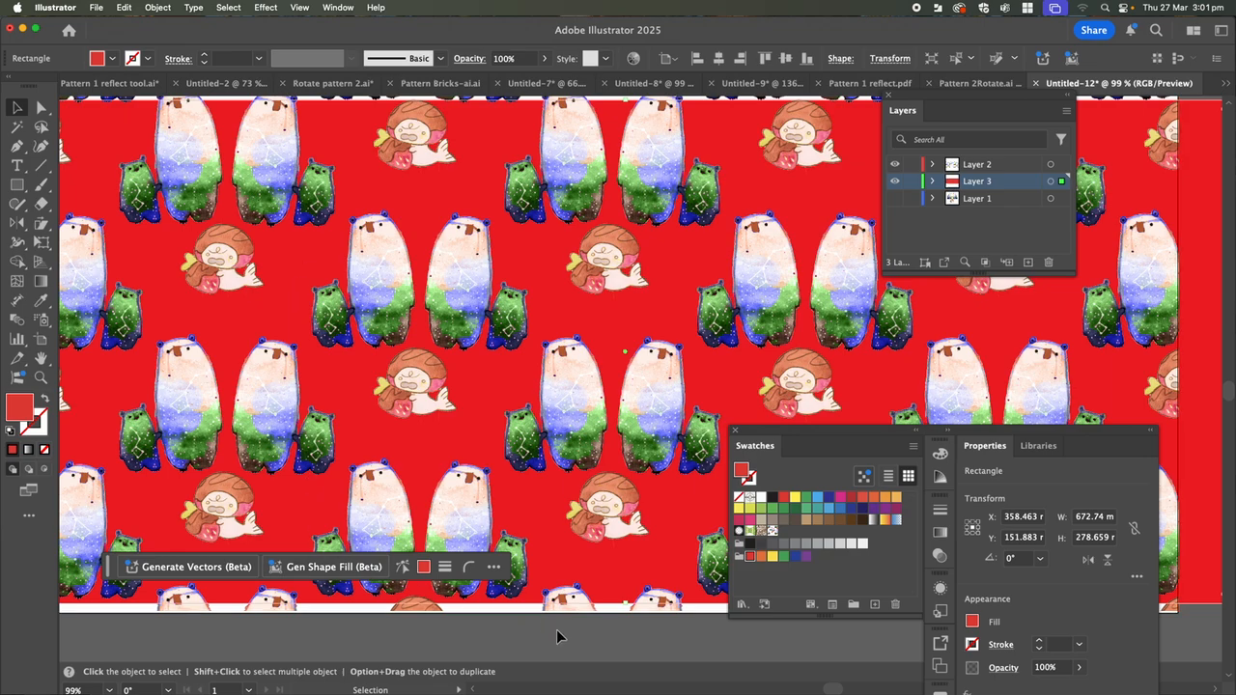
{"action": "left_click_drag", "start_coordinate": [627, 603], "coordinate": [626, 627]}
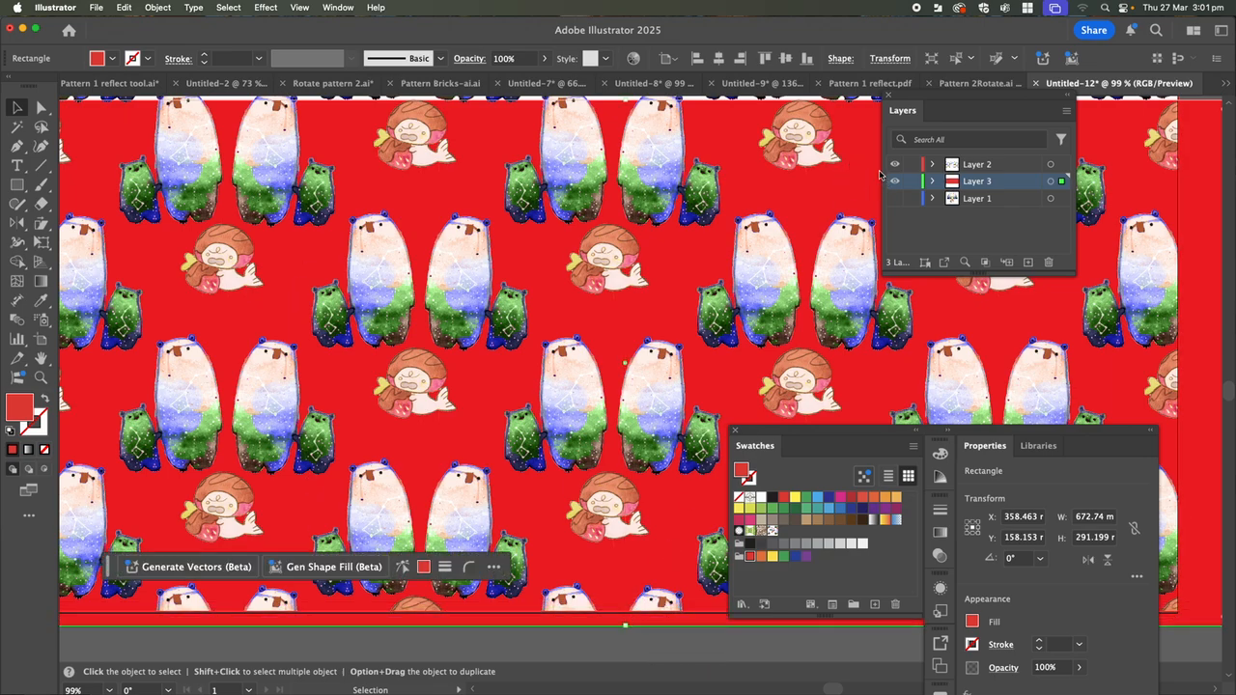
{"action": "scroll", "coordinate": [681, 223], "scroll_direction": "up", "scroll_amount": 2}
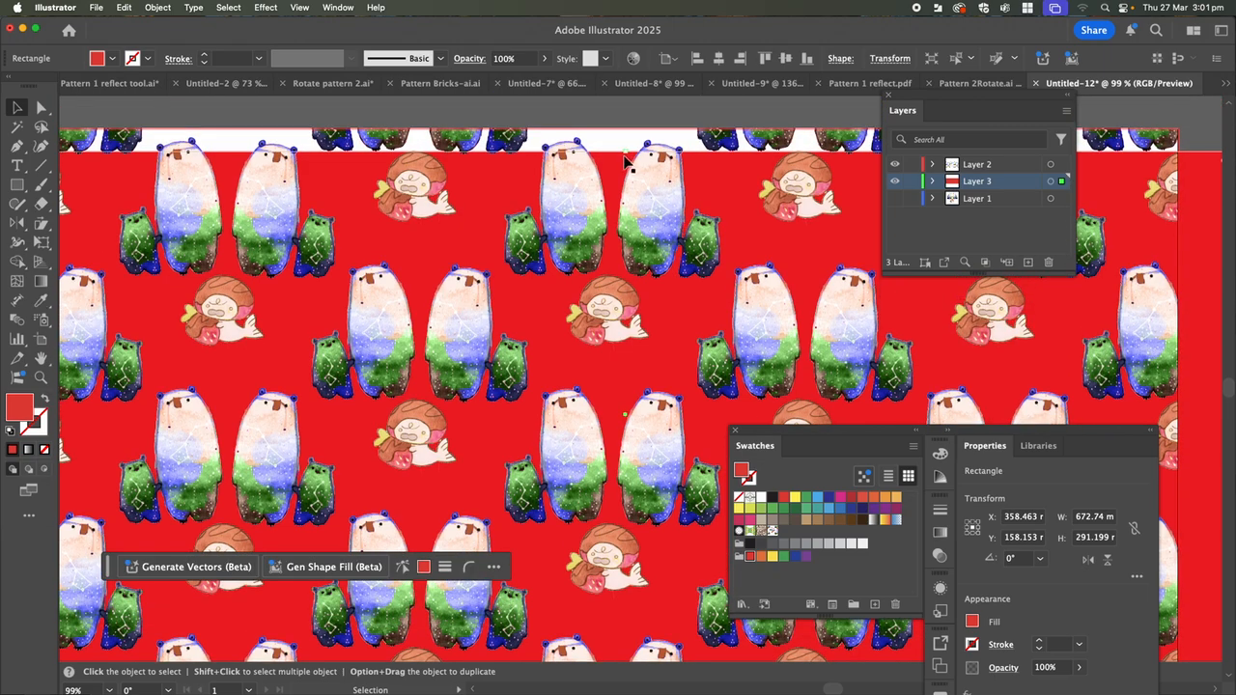
{"action": "left_click_drag", "start_coordinate": [625, 152], "coordinate": [624, 128]}
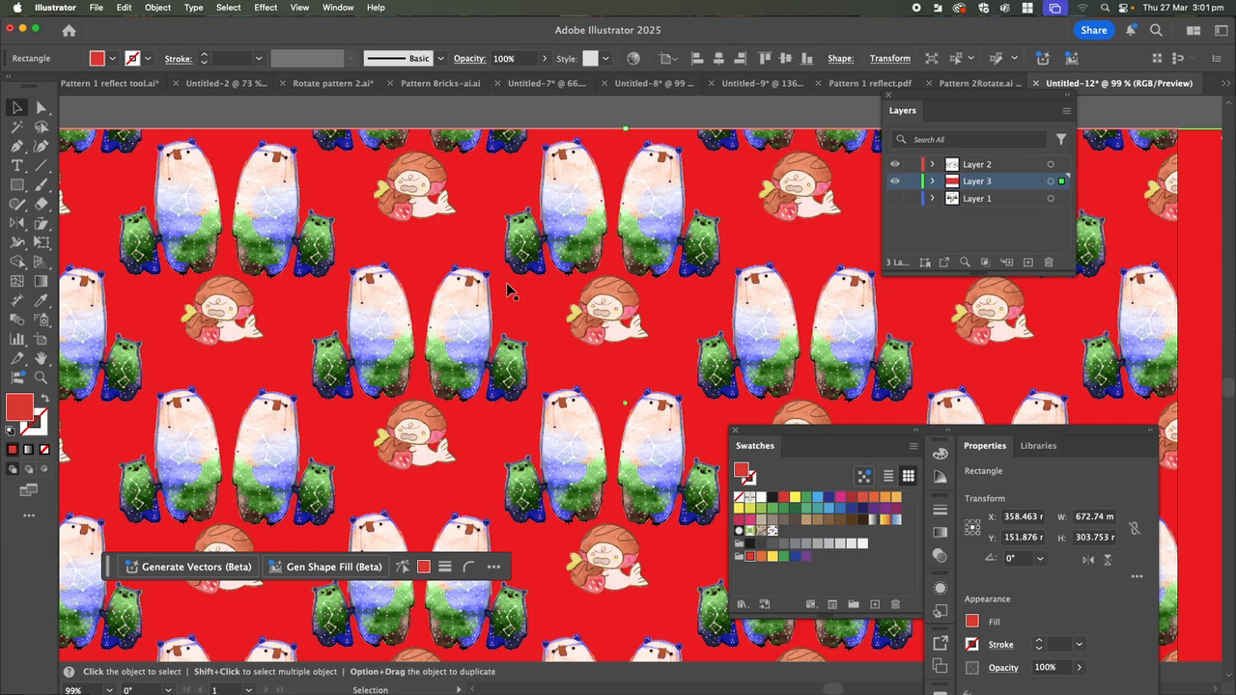
- Try blue, navy, pink, yellow and green swatches on the background rectangle and finish with teal
{"action": "left_click", "coordinate": [772, 508]}
{"action": "left_click", "coordinate": [823, 500]}
{"action": "left_click", "coordinate": [816, 499]}
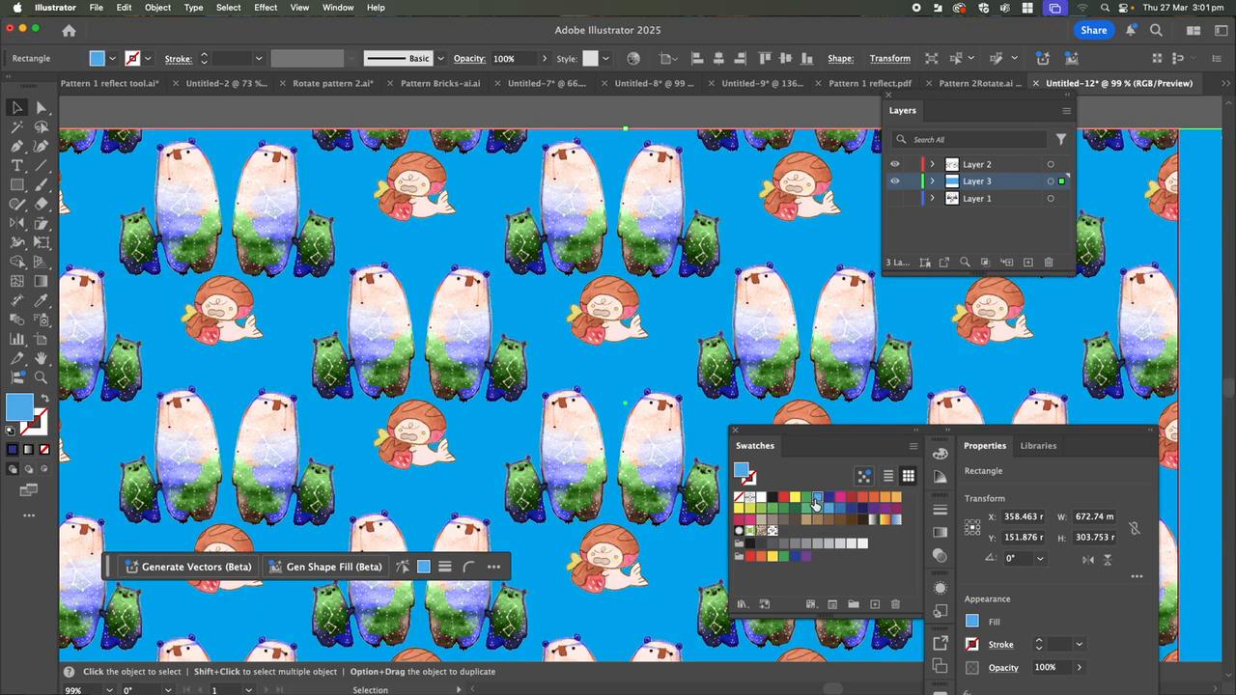
{"action": "left_click", "coordinate": [862, 509]}
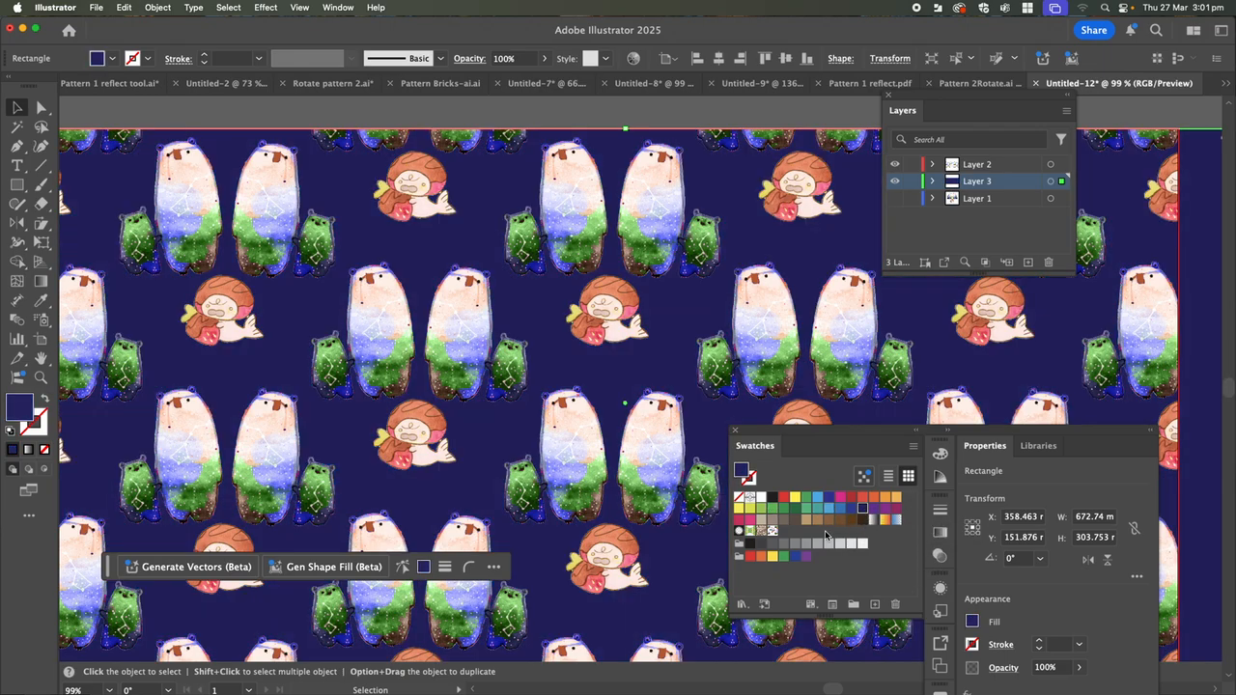
{"action": "left_click", "coordinate": [746, 519]}
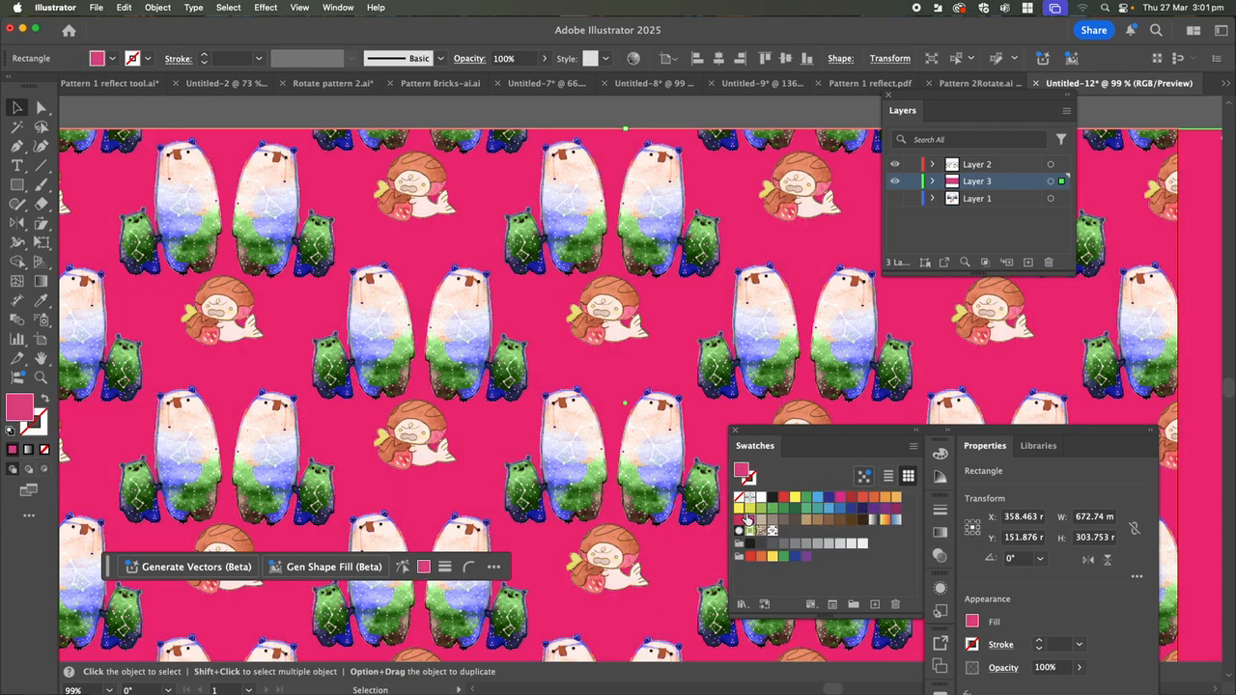
{"action": "left_click", "coordinate": [740, 508]}
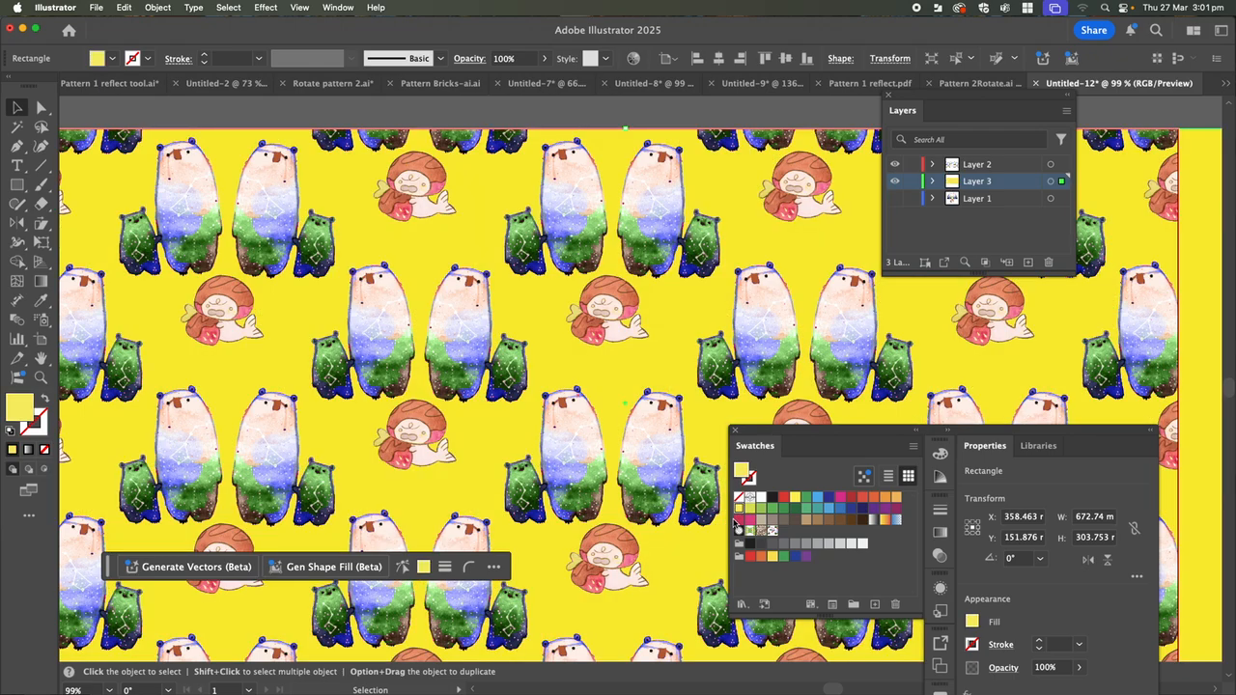
{"action": "left_click", "coordinate": [805, 498]}
{"action": "left_click", "coordinate": [806, 509]}
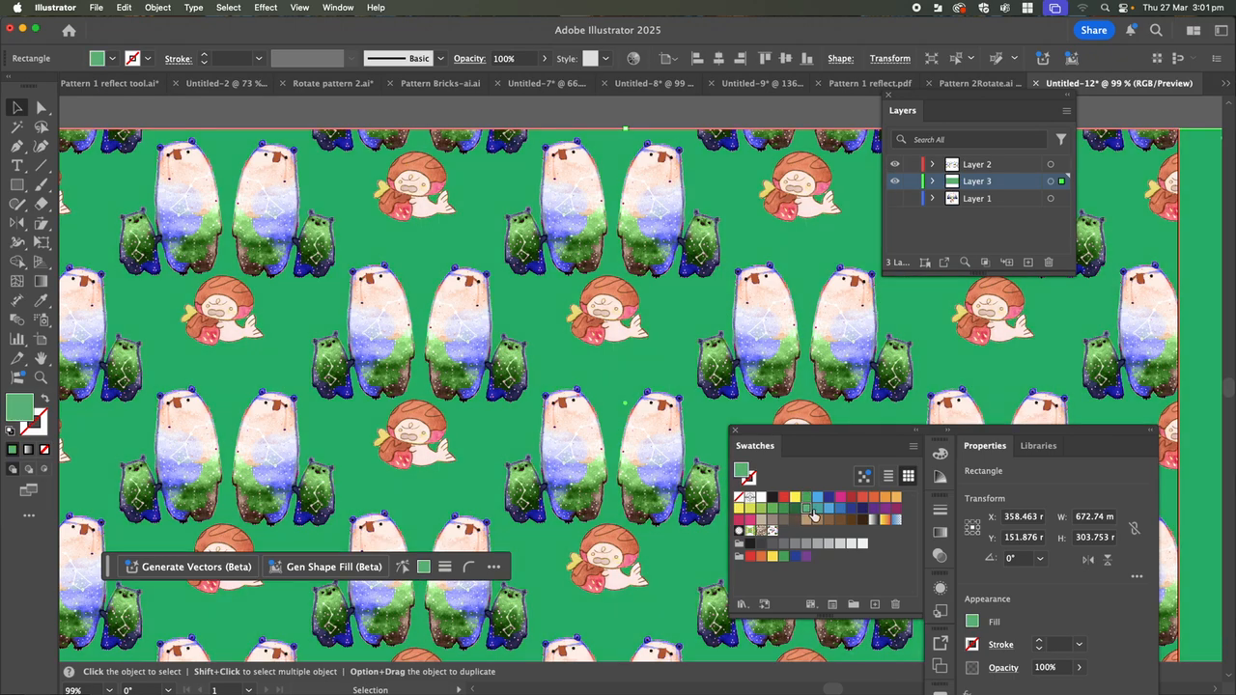
{"action": "left_click", "coordinate": [817, 508]}
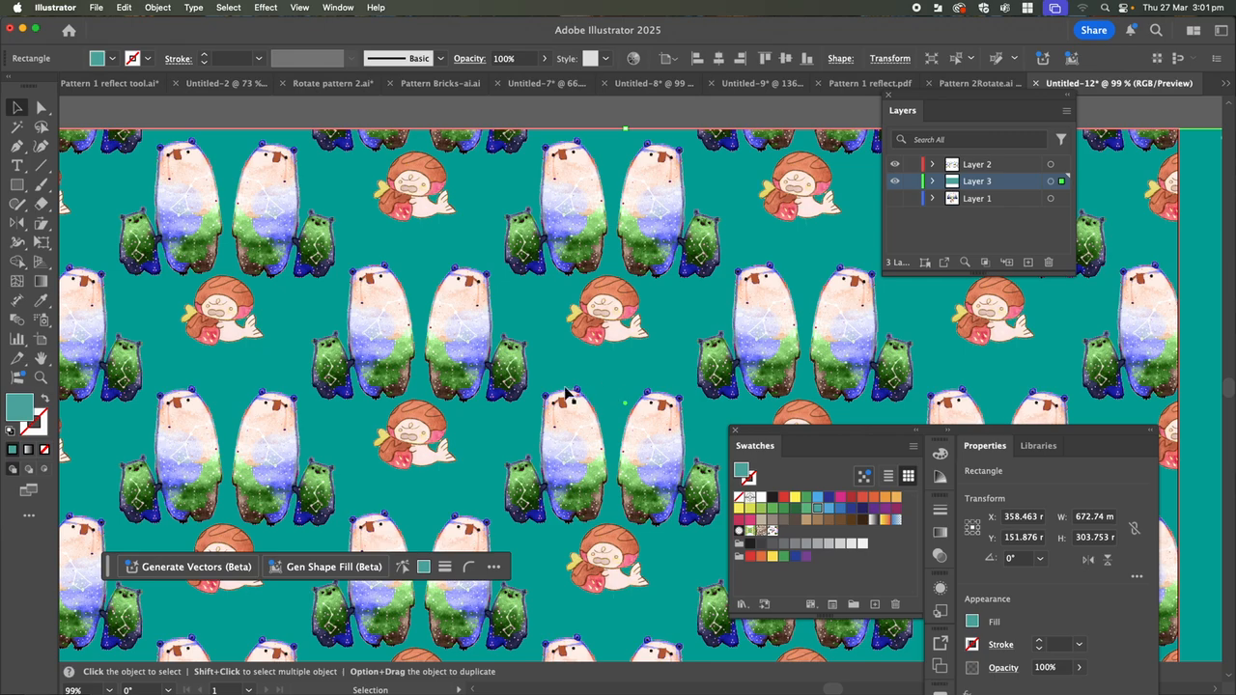
- Try pale aqua and pink tints on the background rectangle's fill and set it to blue 3A61DD
{"action": "double_click", "coordinate": [741, 471]}
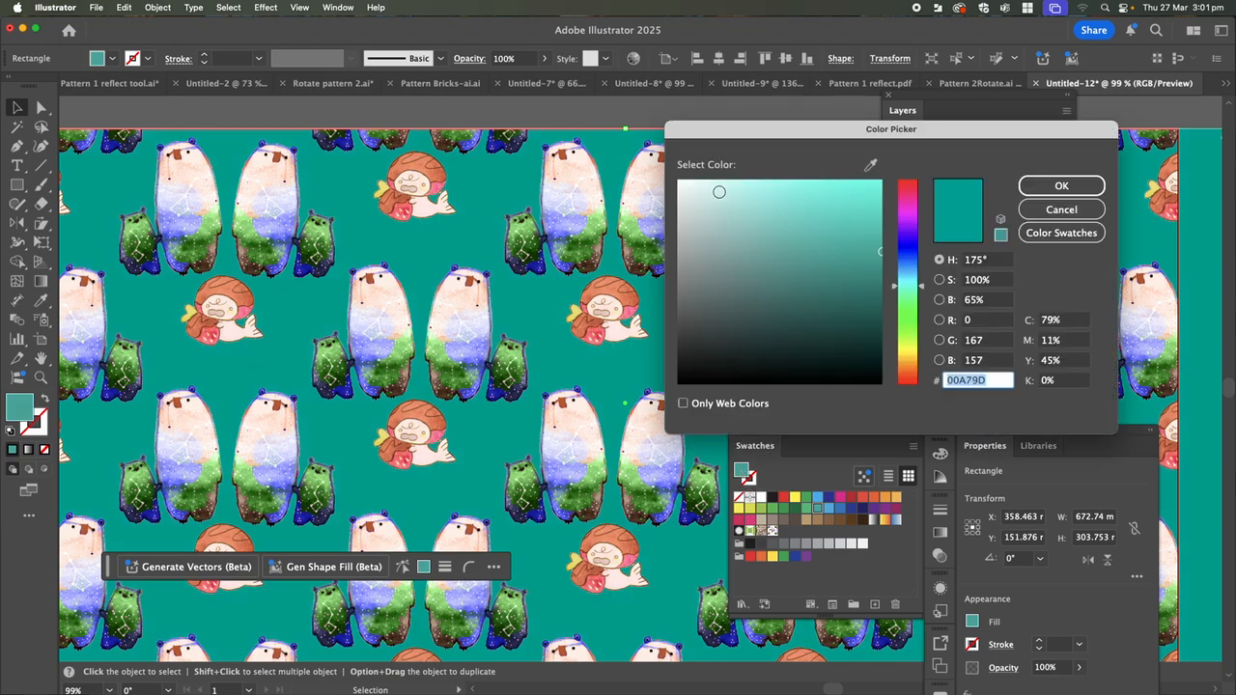
{"action": "left_click", "coordinate": [711, 189]}
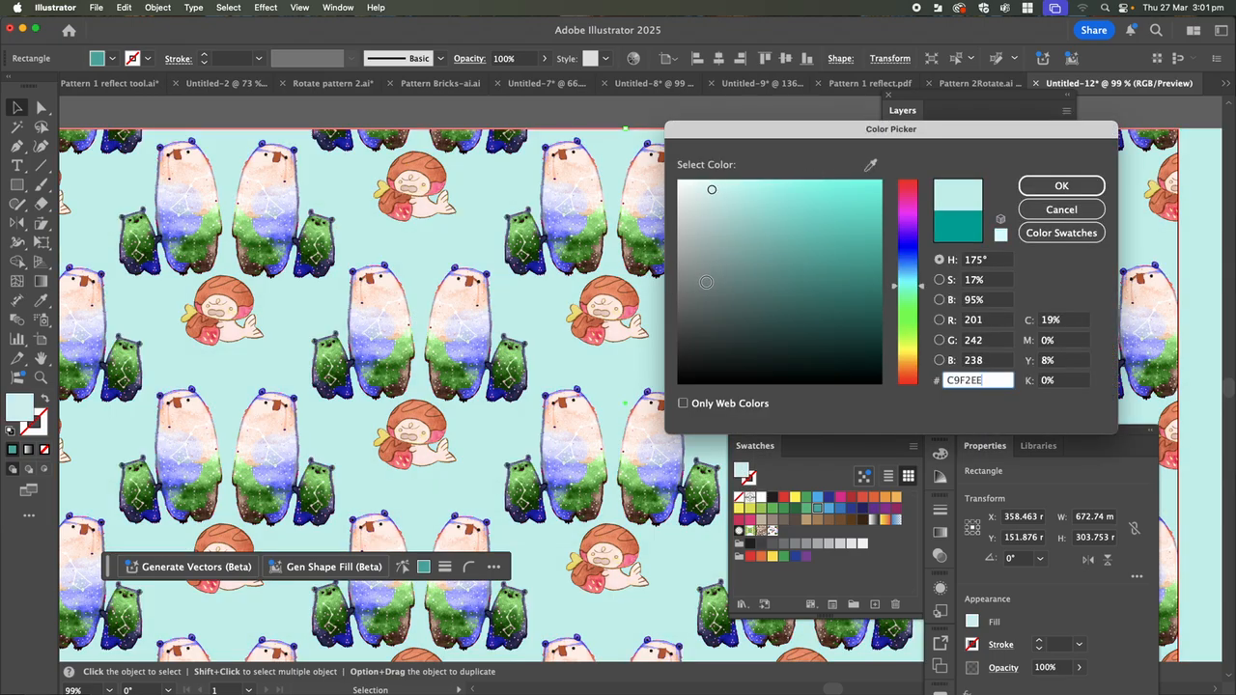
{"action": "left_click", "coordinate": [689, 187]}
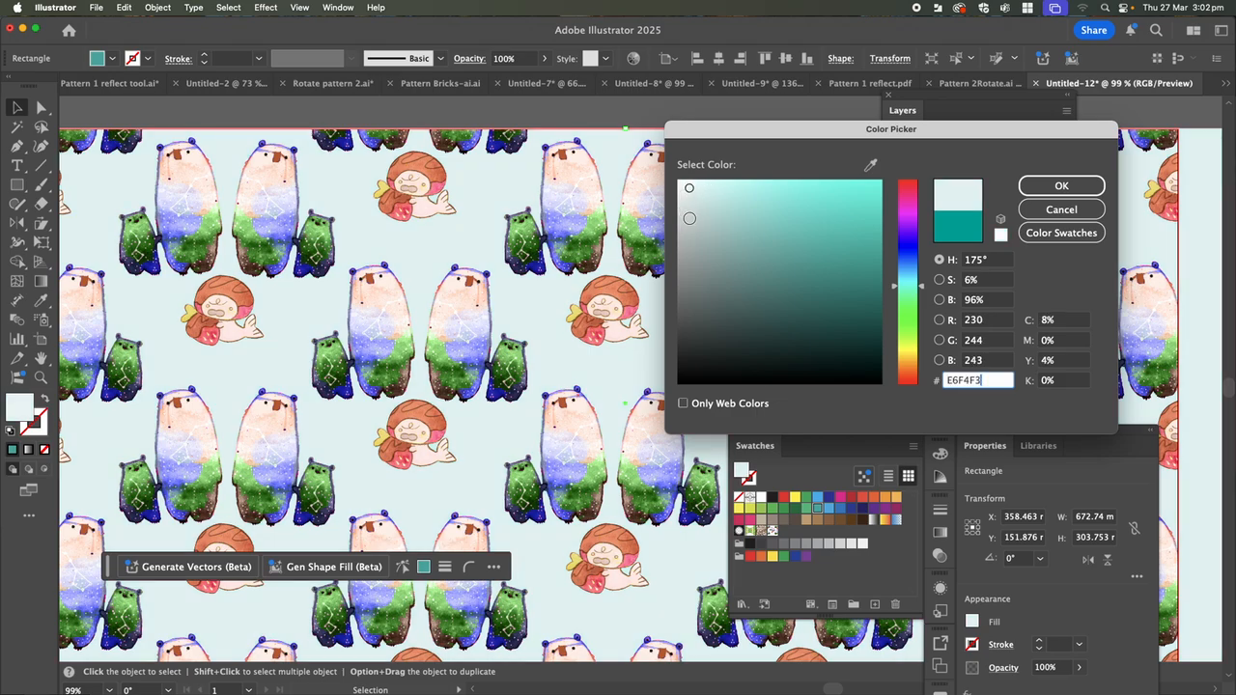
{"action": "left_click", "coordinate": [741, 191]}
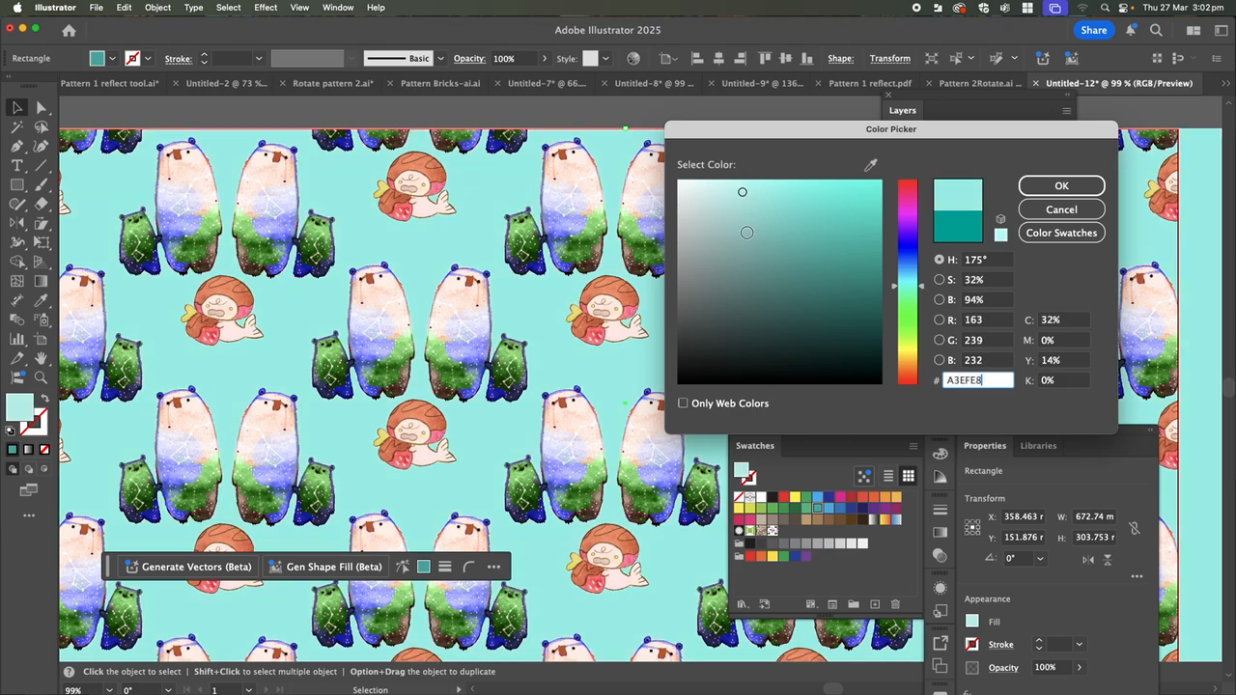
{"action": "left_click", "coordinate": [914, 383]}
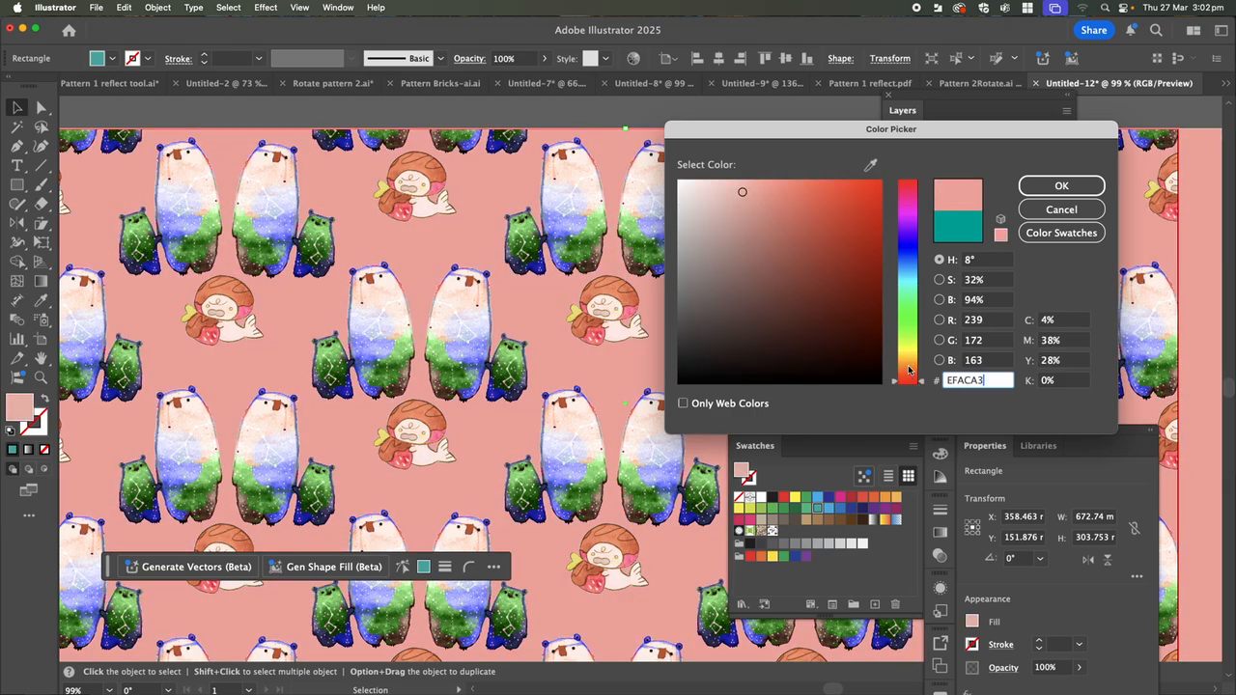
{"action": "left_click_drag", "start_coordinate": [908, 369], "coordinate": [908, 372]}
{"action": "left_click", "coordinate": [911, 190]}
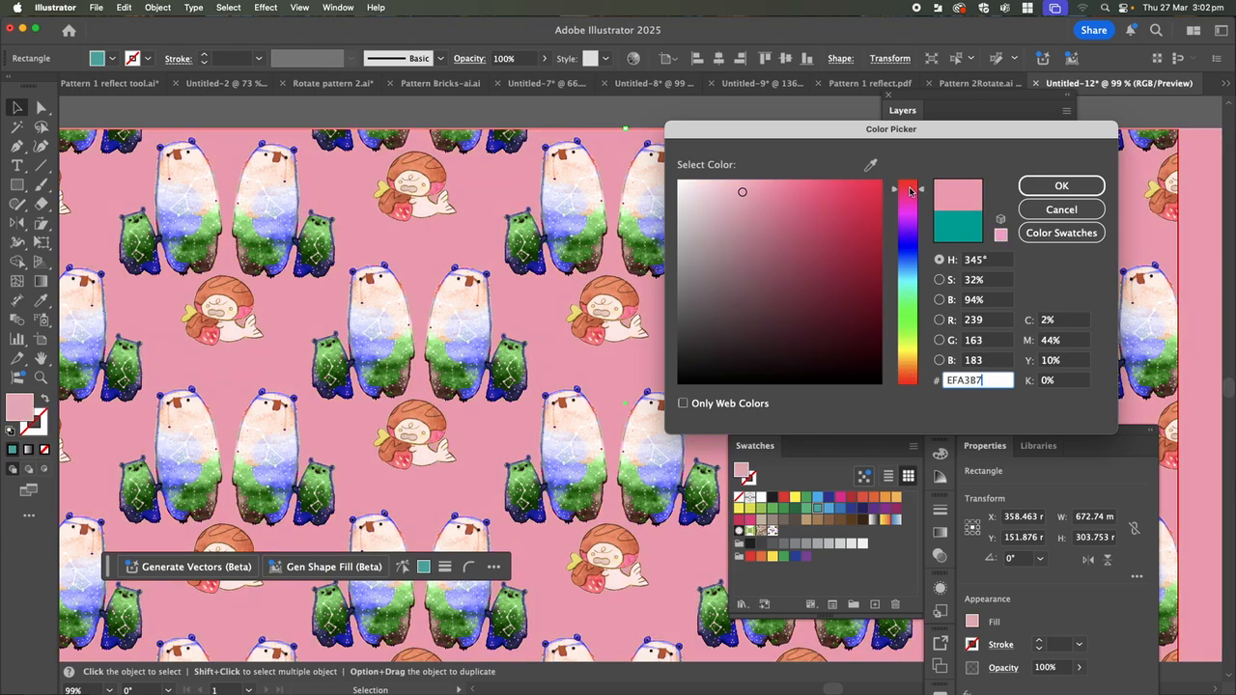
{"action": "left_click", "coordinate": [858, 274]}
{"action": "left_click", "coordinate": [779, 193]}
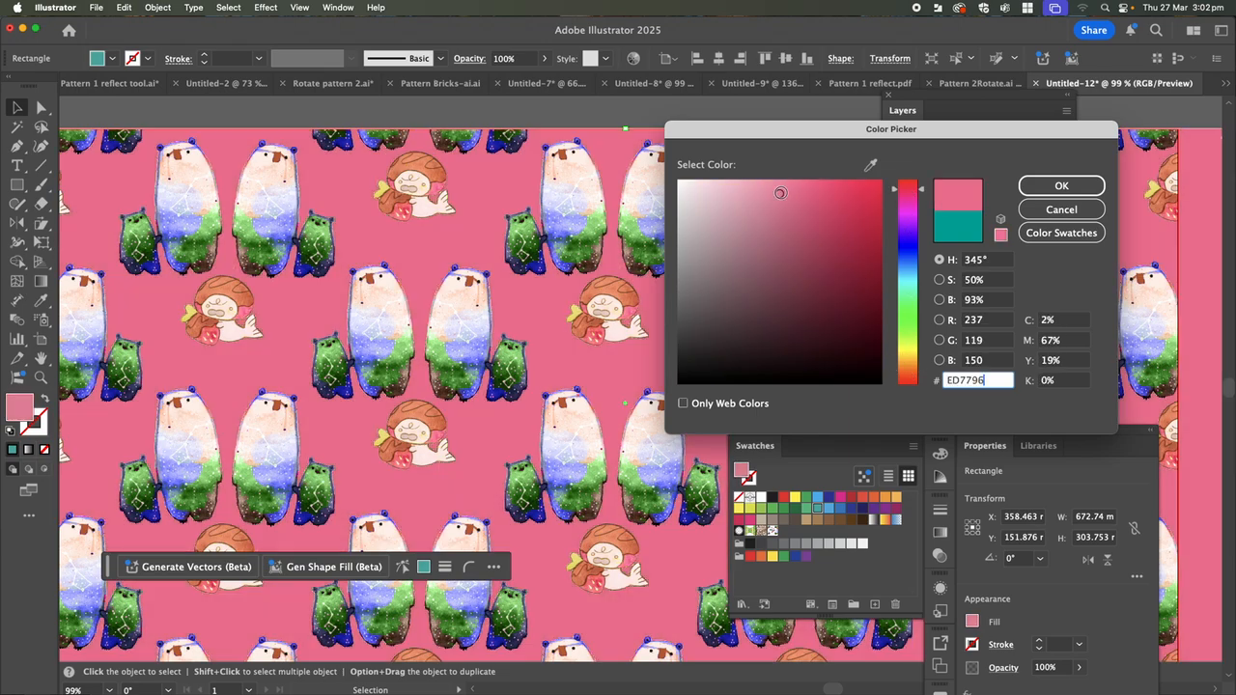
{"action": "left_click", "coordinate": [907, 257]}
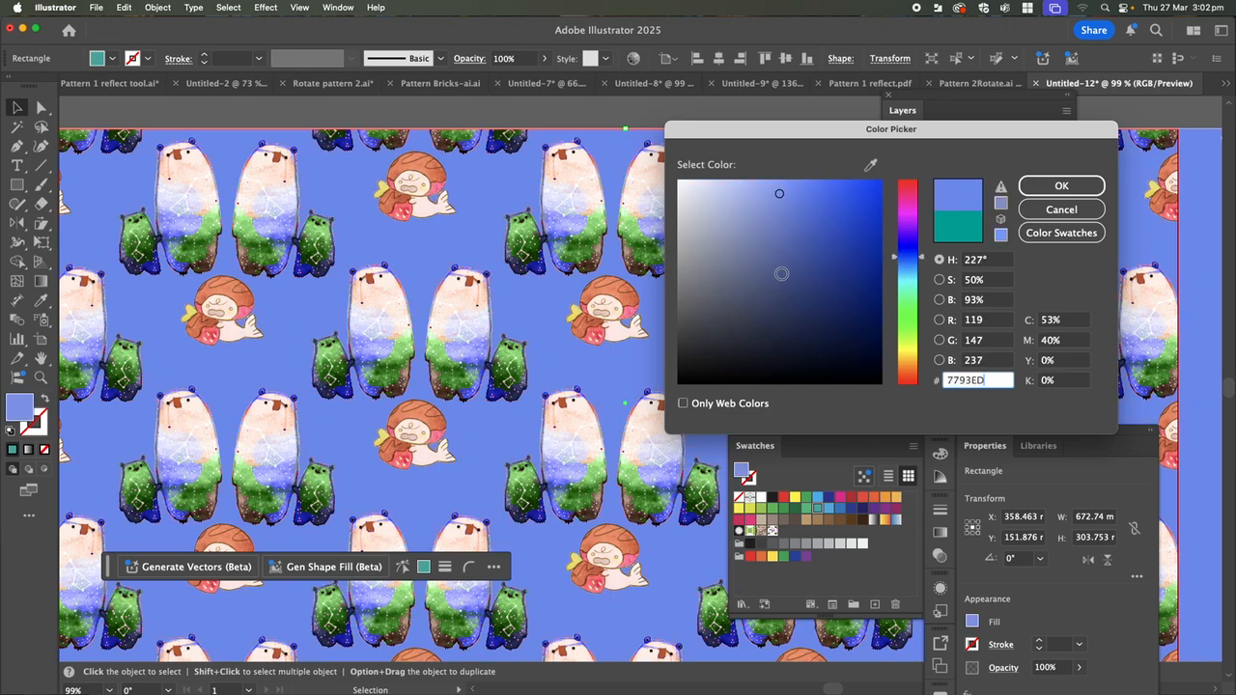
{"action": "left_click", "coordinate": [830, 206]}
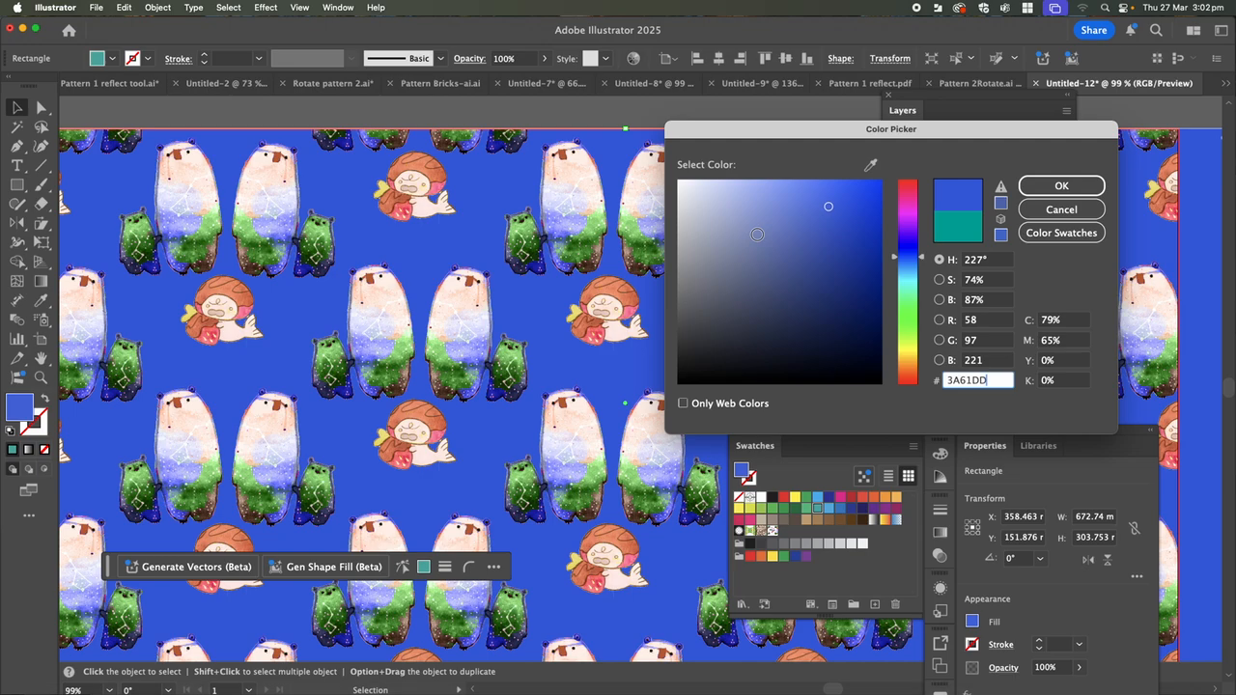
{"action": "left_click", "coordinate": [1060, 189]}
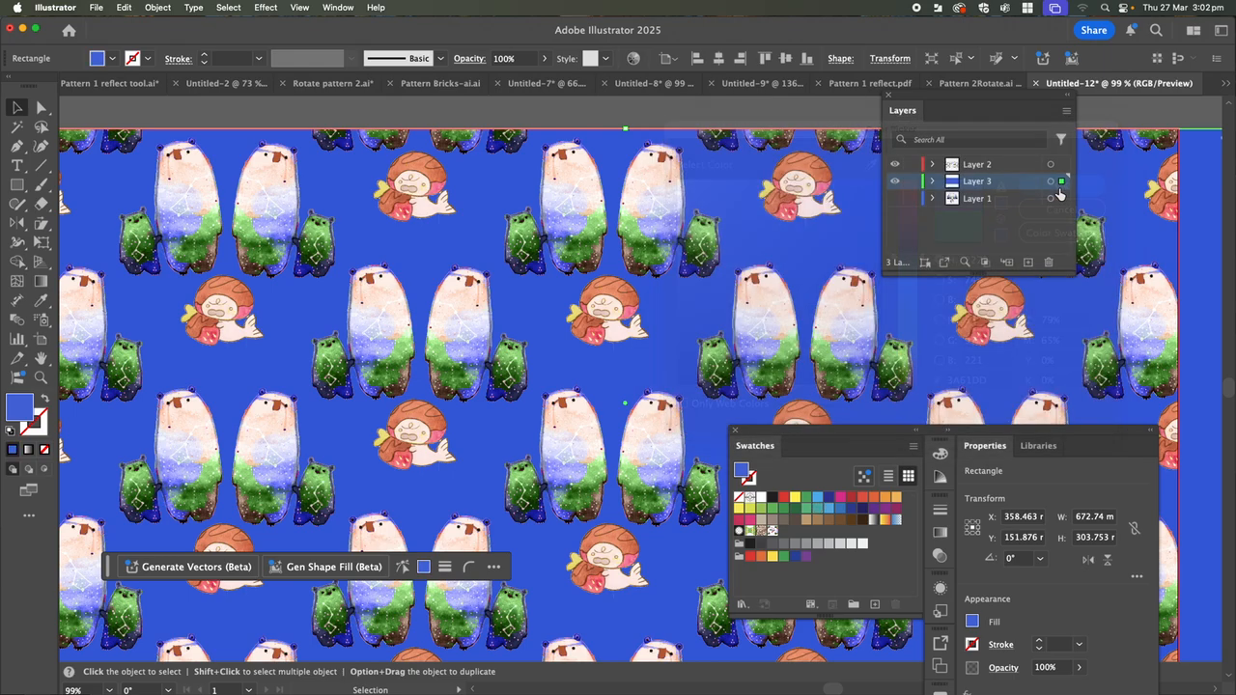
- Save the artwork to the computer as "Patter 3 pattern swatch.ai" in Adobe Illustrator format, accepting the Illustrator 2020 save options
{"action": "left_click", "coordinate": [96, 7]}
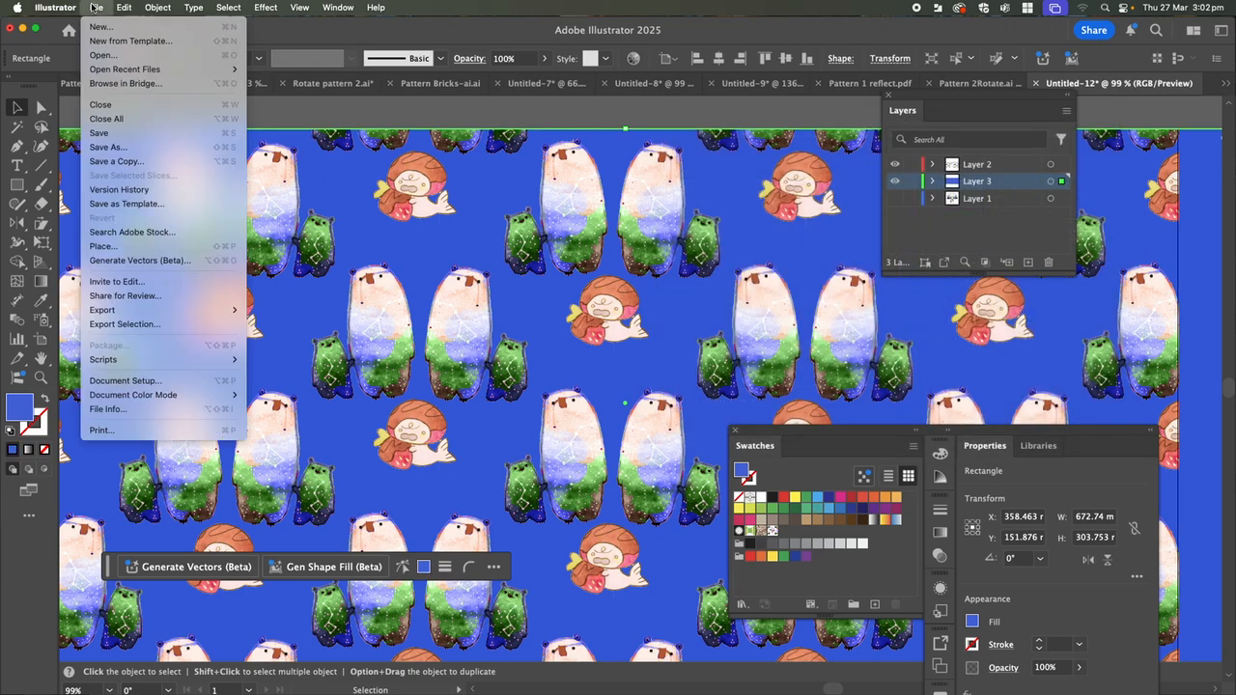
{"action": "left_click", "coordinate": [138, 147]}
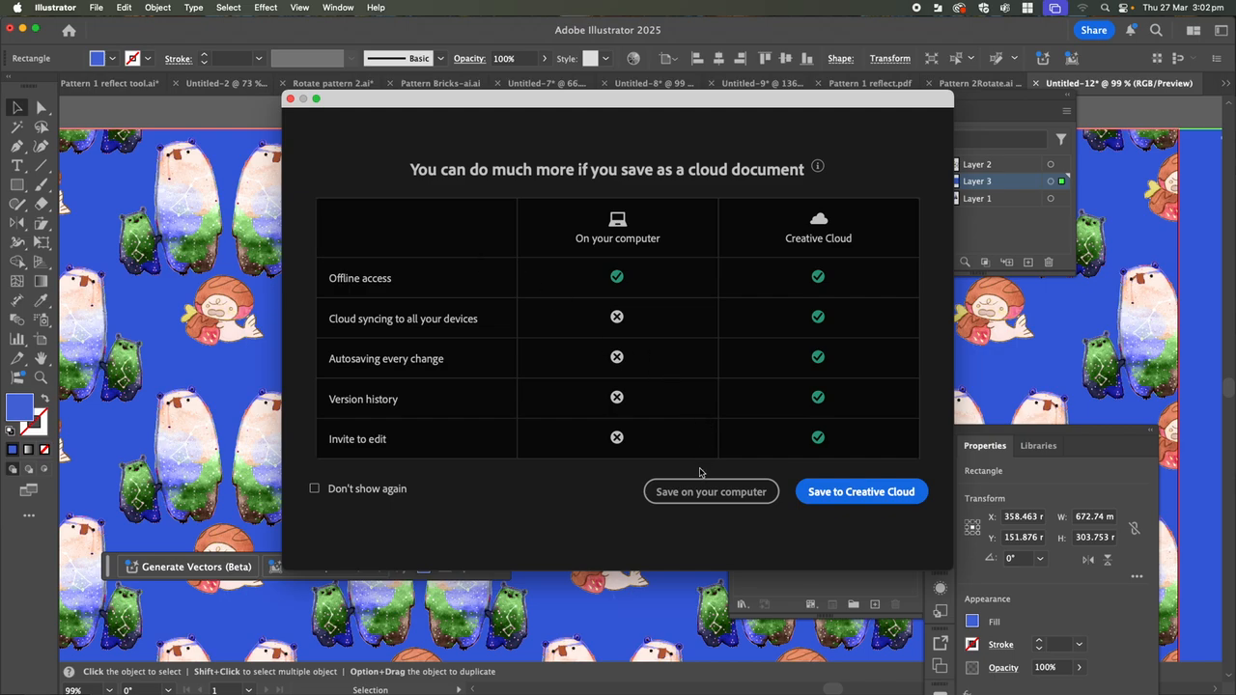
{"action": "left_click", "coordinate": [701, 490]}
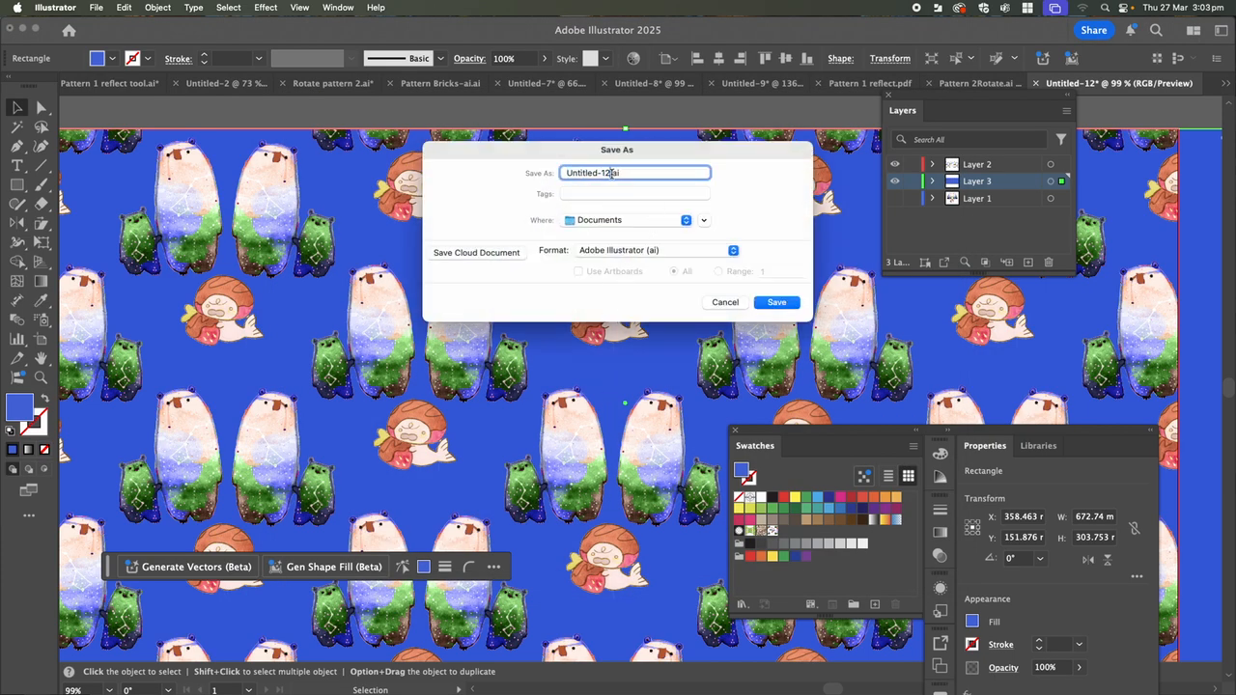
{"action": "key", "text": "BackSpace"}
{"action": "type", "text": "pattern too"}
{"action": "key", "text": "BackSpace"}
{"action": "key", "text": "BackSpace"}
{"action": "key", "text": "BackSpace"}
{"action": "type", "text": "swatch"}
{"action": "left_click", "coordinate": [776, 303]}
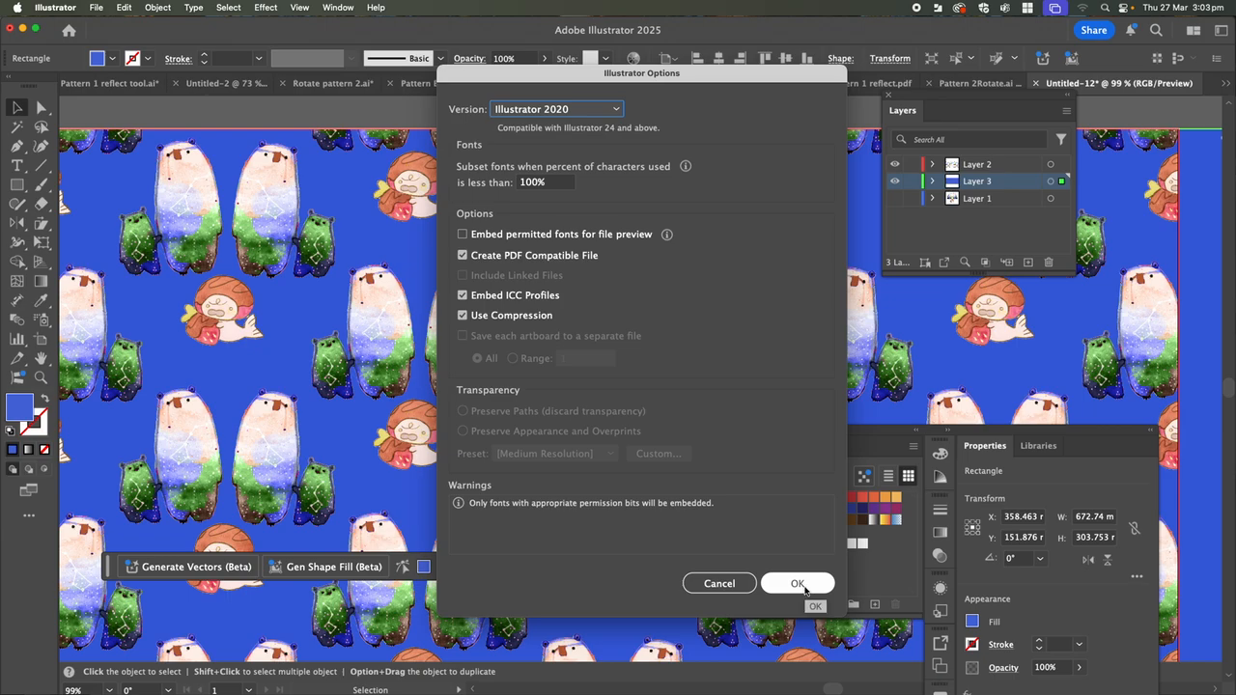
{"action": "left_click", "coordinate": [797, 584]}
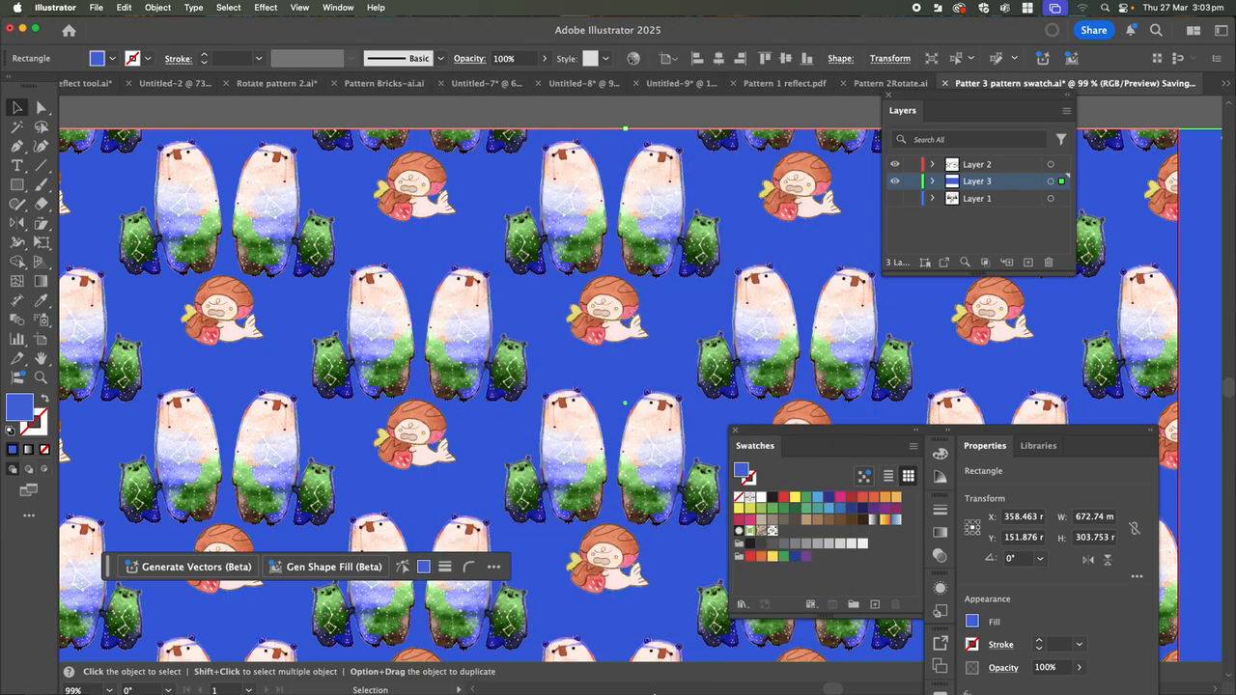
- Switch to Microsoft Word and move its document window lower so the pattern artwork shows behind it
{"action": "mouse_move", "coordinate": [654, 693]}
{"action": "left_click", "coordinate": [702, 666]}
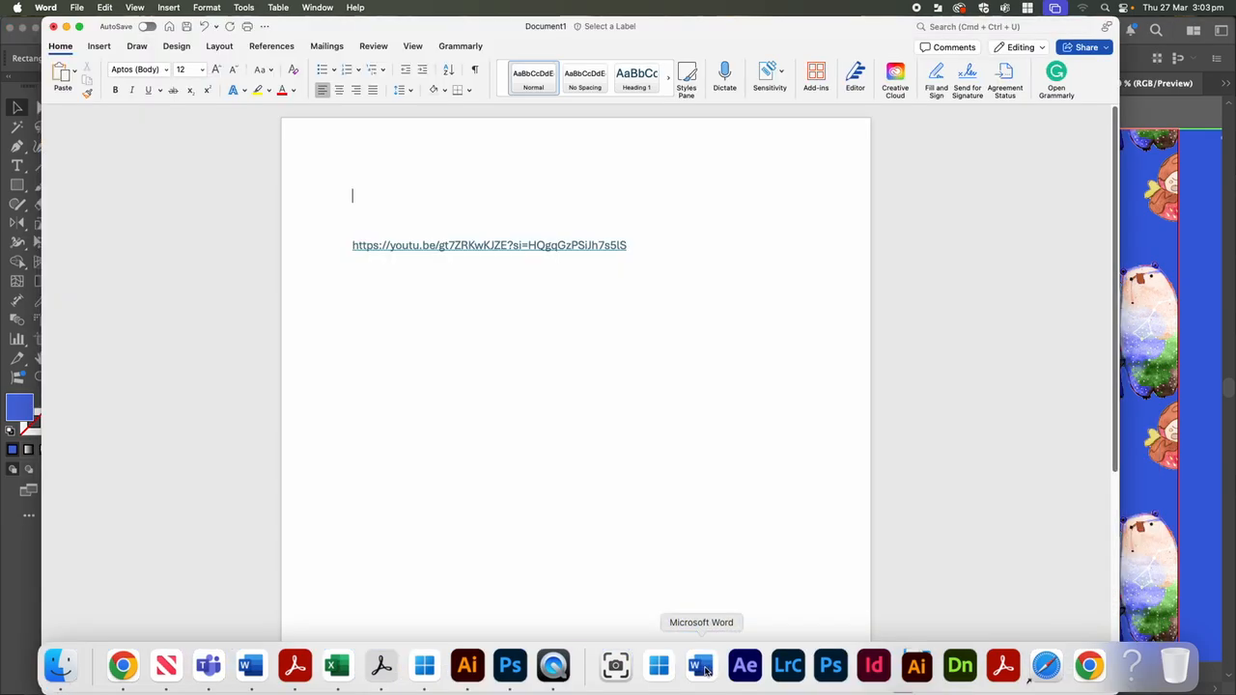
{"action": "left_click_drag", "start_coordinate": [339, 26], "coordinate": [357, 449]}
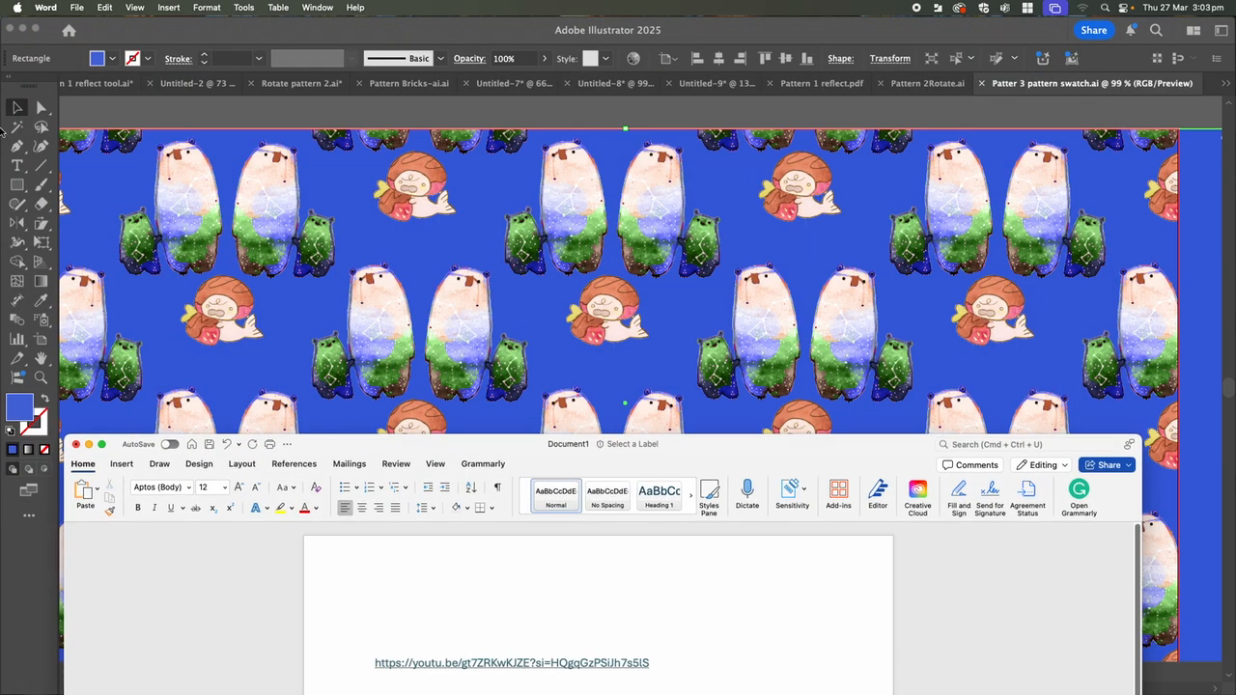
- Try to open the recently used marking resubmission document
{"action": "left_click", "coordinate": [76, 8]}
{"action": "mouse_move", "coordinate": [101, 69]}
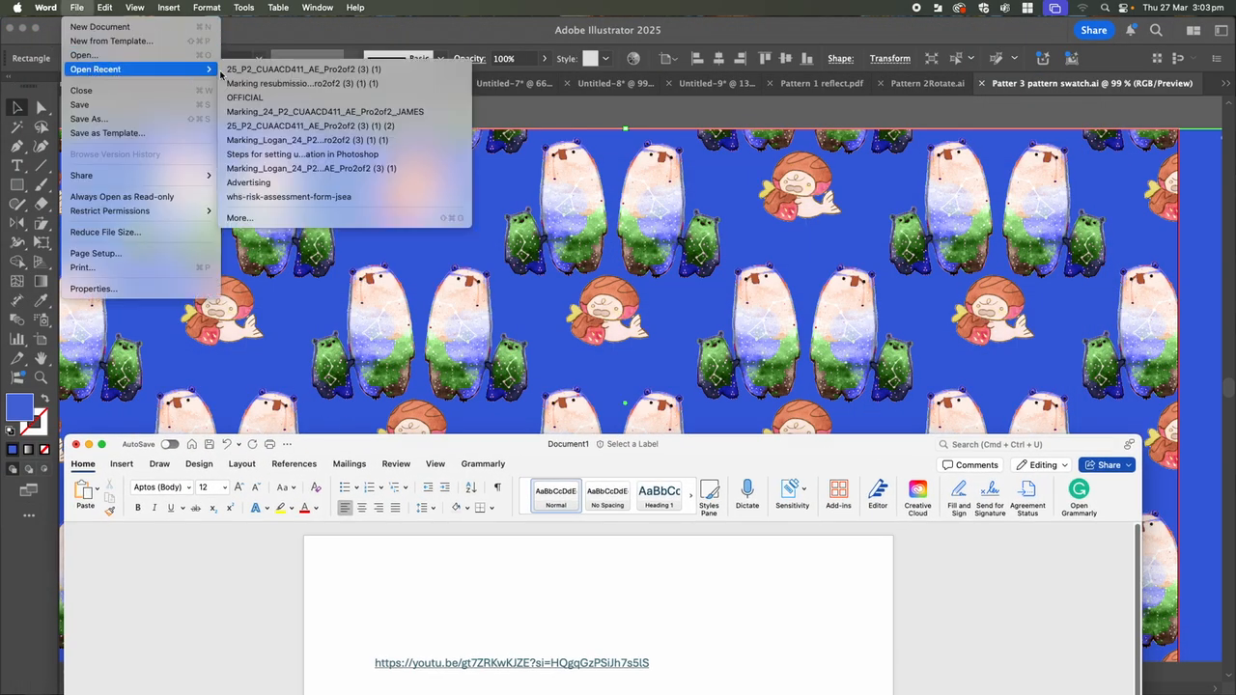
{"action": "left_click", "coordinate": [290, 83]}
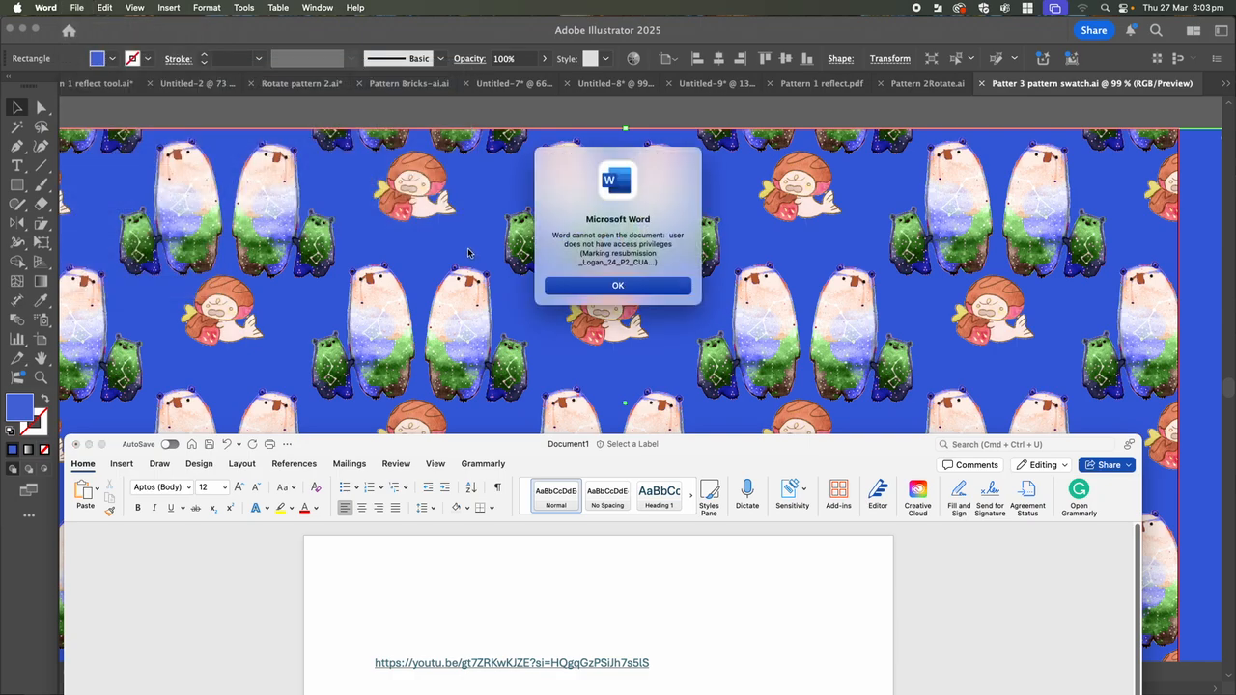
{"action": "left_click", "coordinate": [615, 288]}
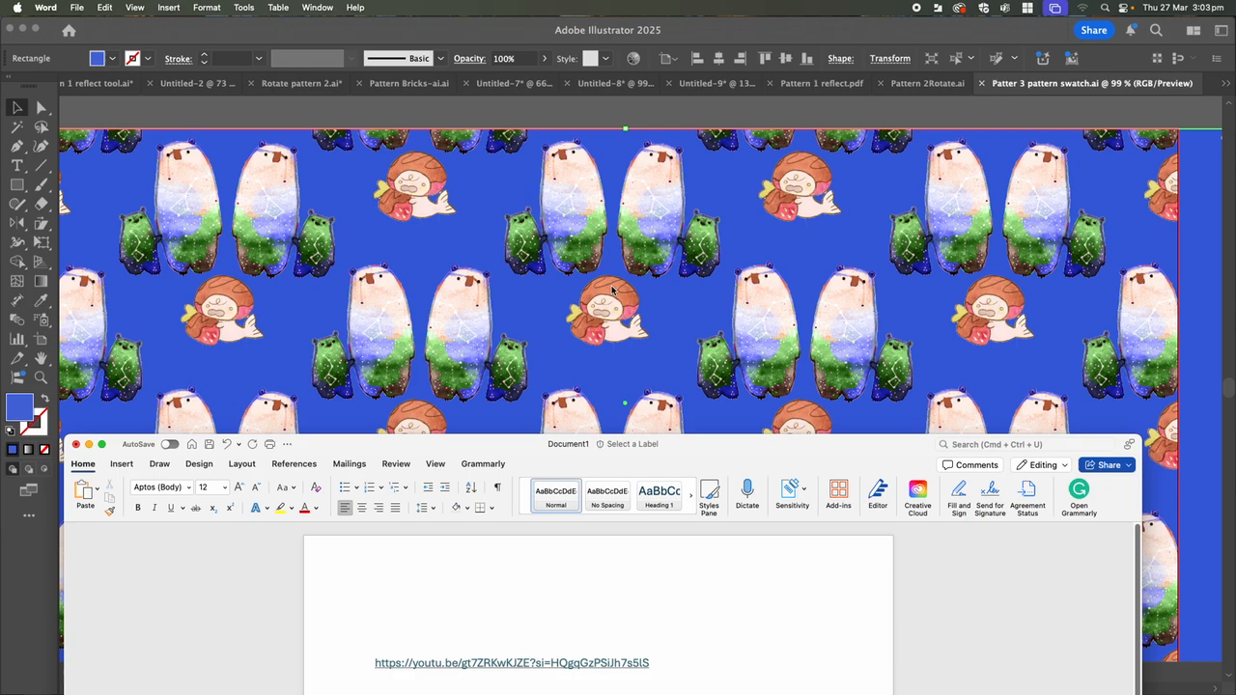
- Open the recently used marking document with a student's completed CUAACD411 project assessment
{"action": "left_click", "coordinate": [77, 7]}
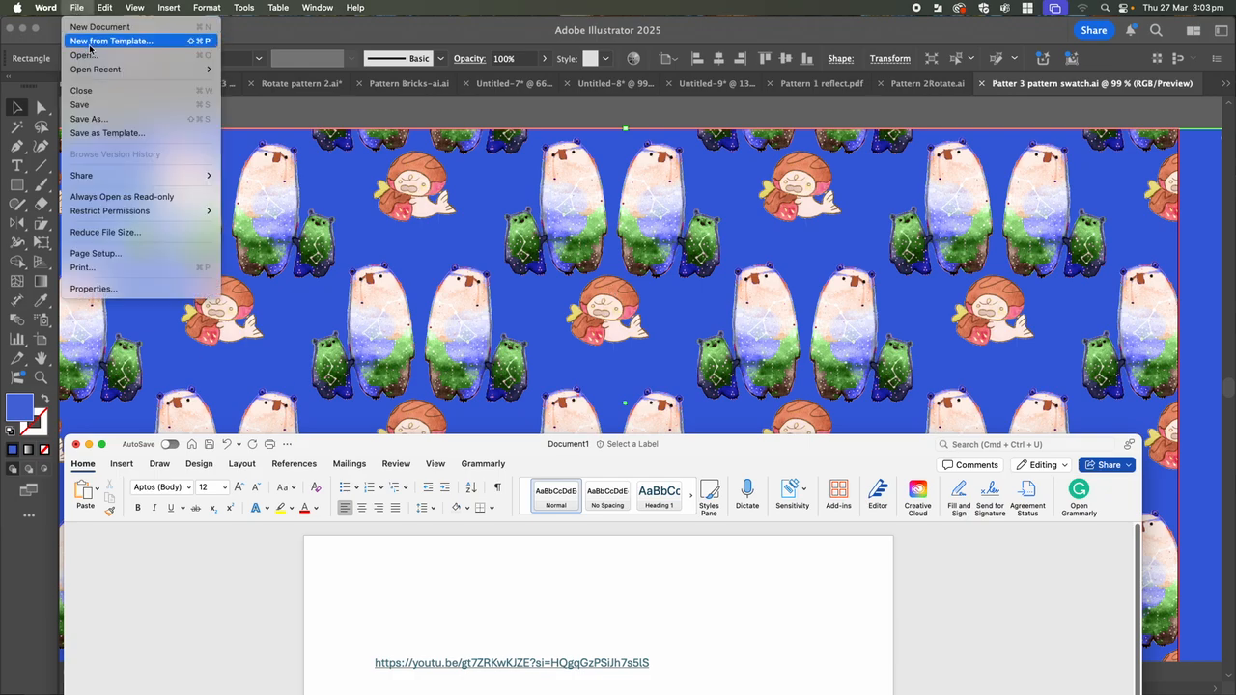
{"action": "mouse_move", "coordinate": [96, 70]}
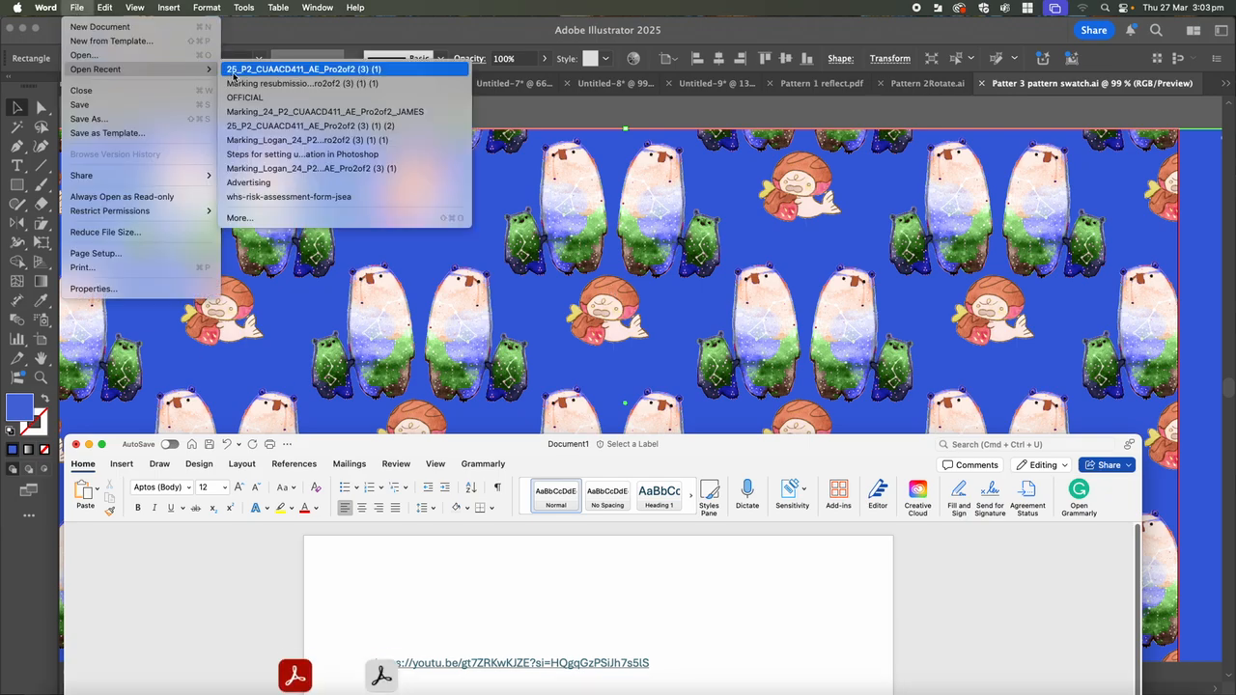
{"action": "left_click", "coordinate": [250, 143]}
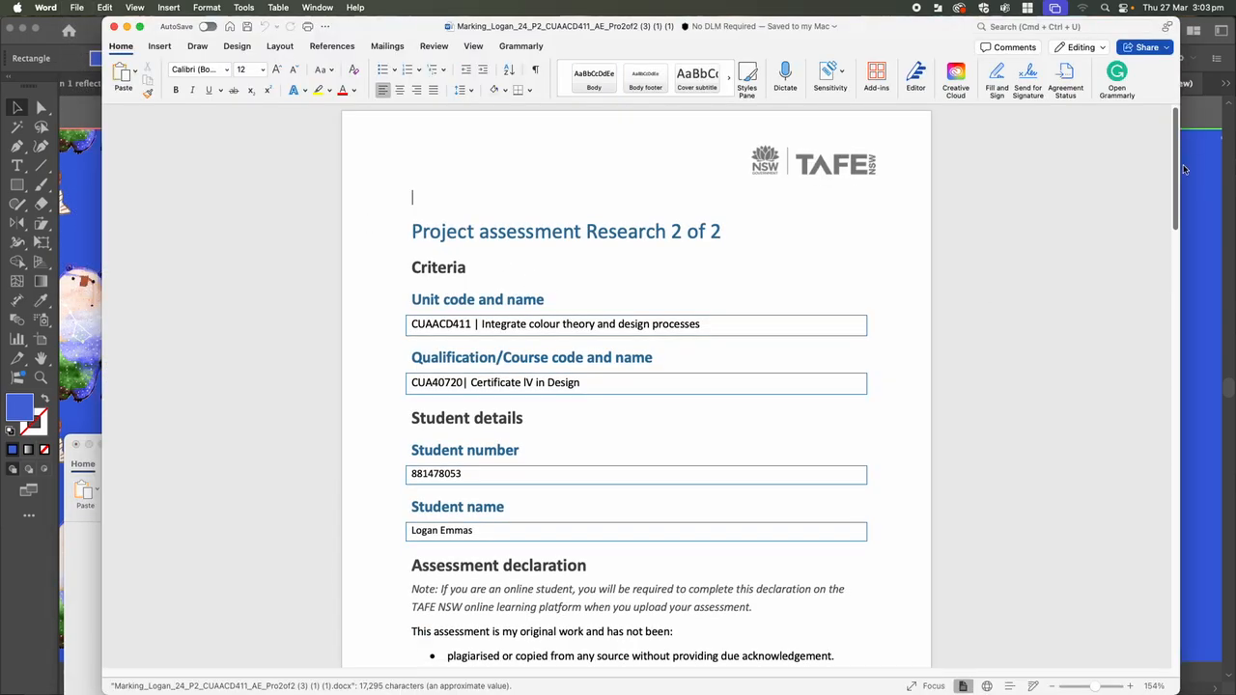
- Examine the skateboard and balloon patterns in the section asking for at least 6 variations of patterns and colours
{"action": "left_click_drag", "start_coordinate": [1177, 181], "coordinate": [1166, 498]}
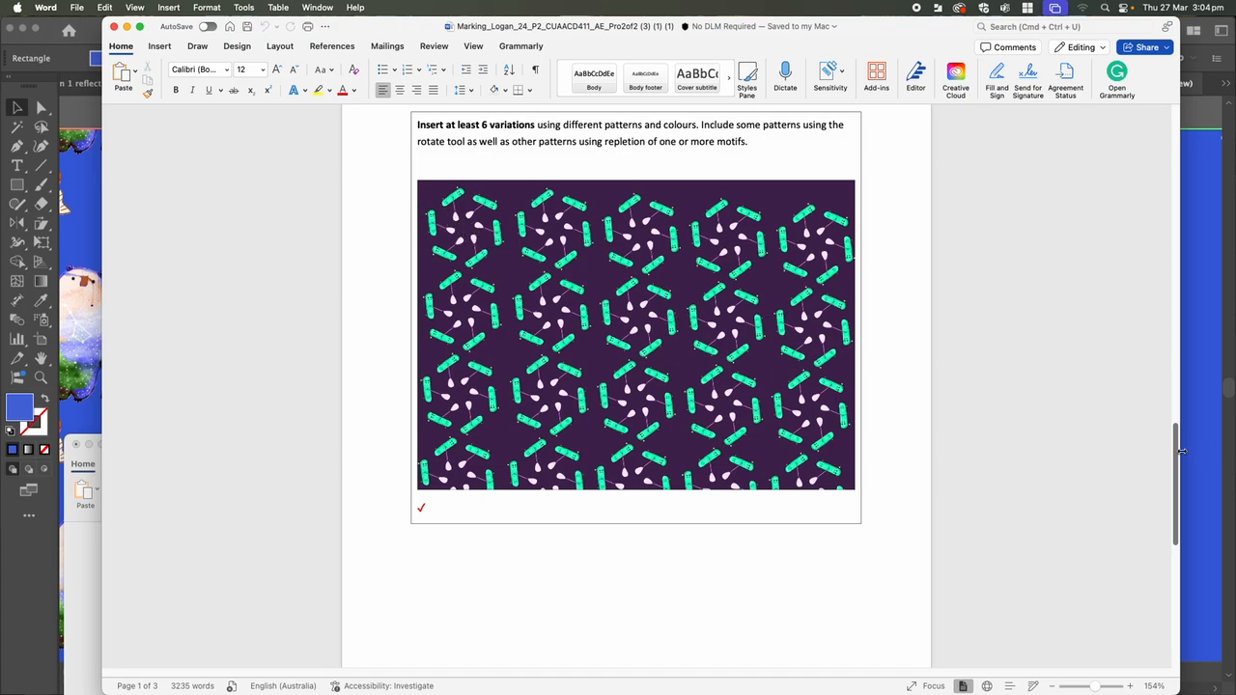
{"action": "scroll", "coordinate": [1175, 447], "scroll_direction": "down", "scroll_amount": 5}
{"action": "scroll", "coordinate": [1176, 447], "scroll_direction": "down", "scroll_amount": 3}
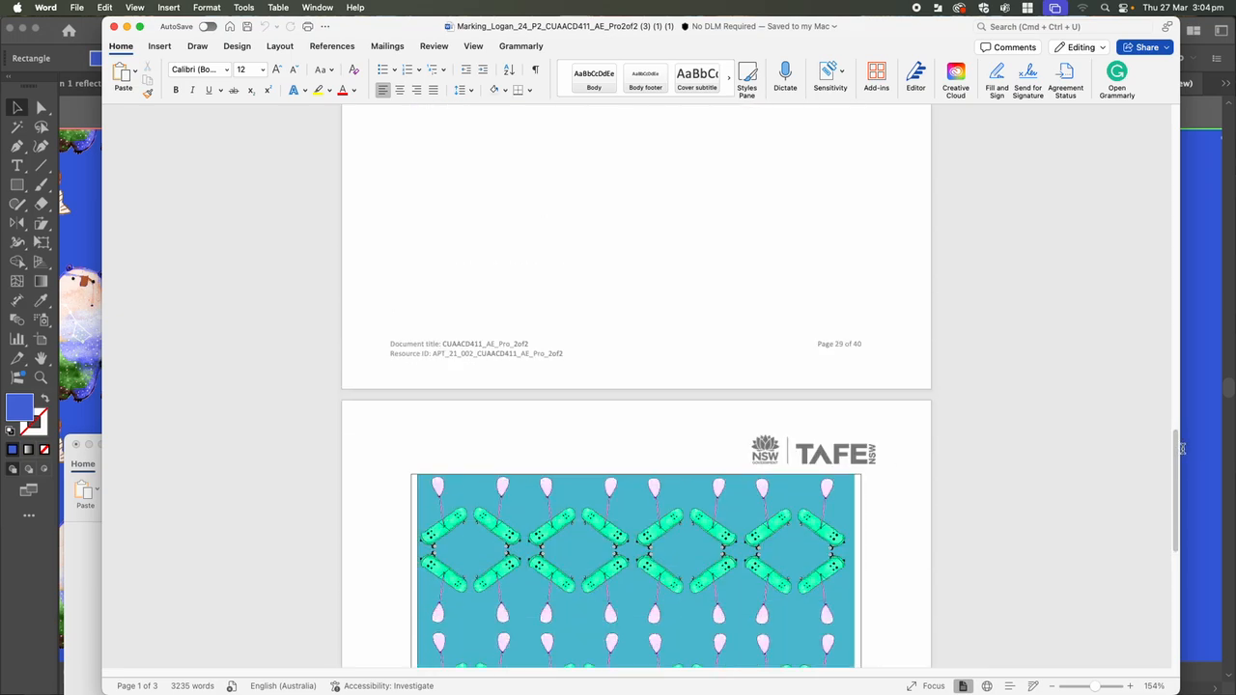
{"action": "scroll", "coordinate": [1176, 447], "scroll_direction": "up", "scroll_amount": 3}
{"action": "scroll", "coordinate": [1179, 450], "scroll_direction": "down", "scroll_amount": 8}
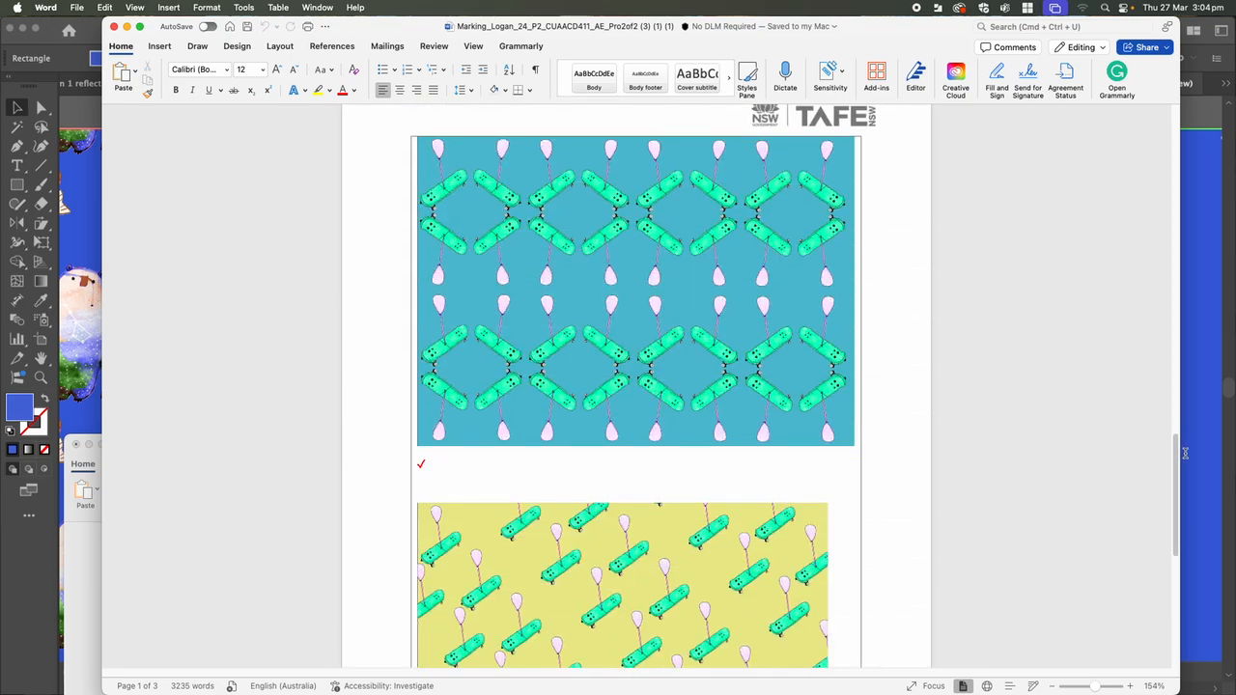
{"action": "scroll", "coordinate": [1185, 453], "scroll_direction": "down", "scroll_amount": 5}
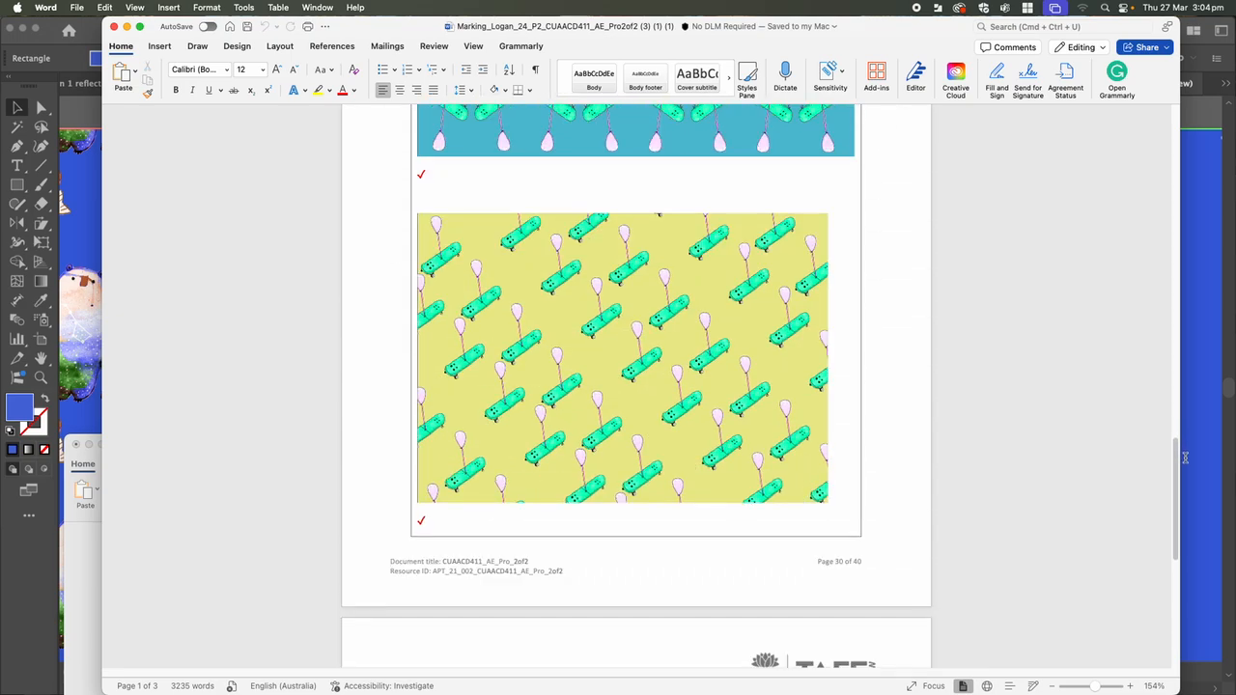
{"action": "scroll", "coordinate": [1185, 457], "scroll_direction": "down", "scroll_amount": 8}
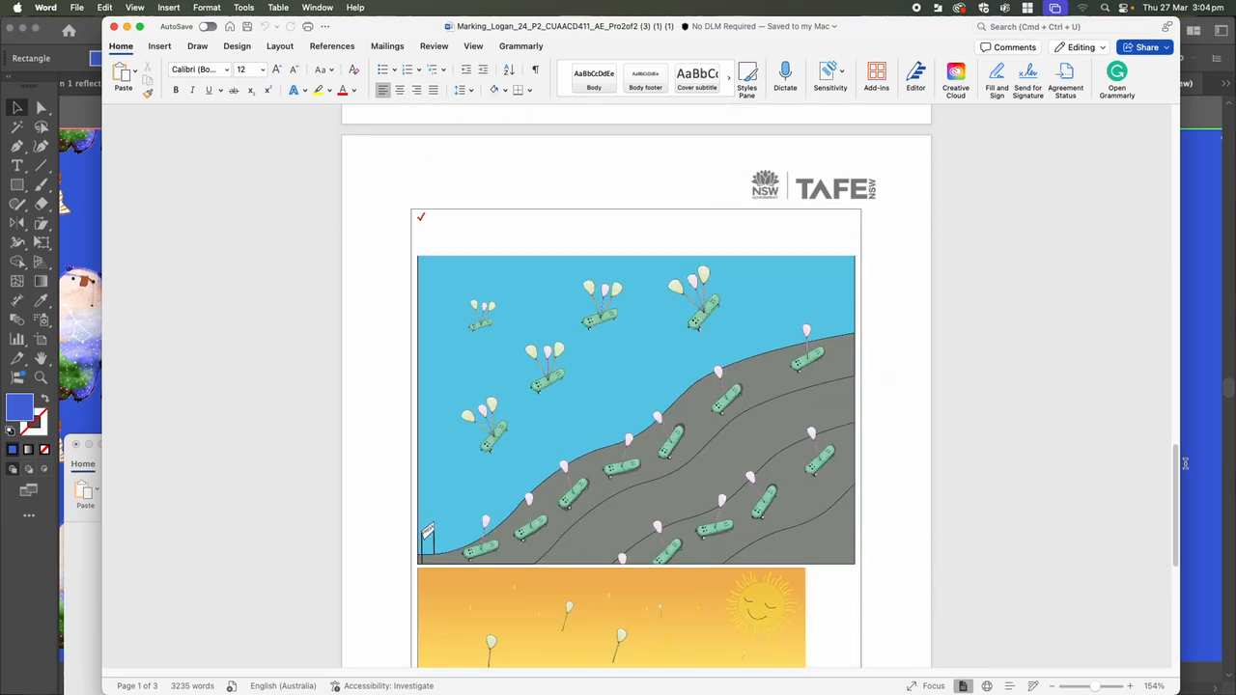
{"action": "scroll", "coordinate": [1184, 465], "scroll_direction": "down", "scroll_amount": 4}
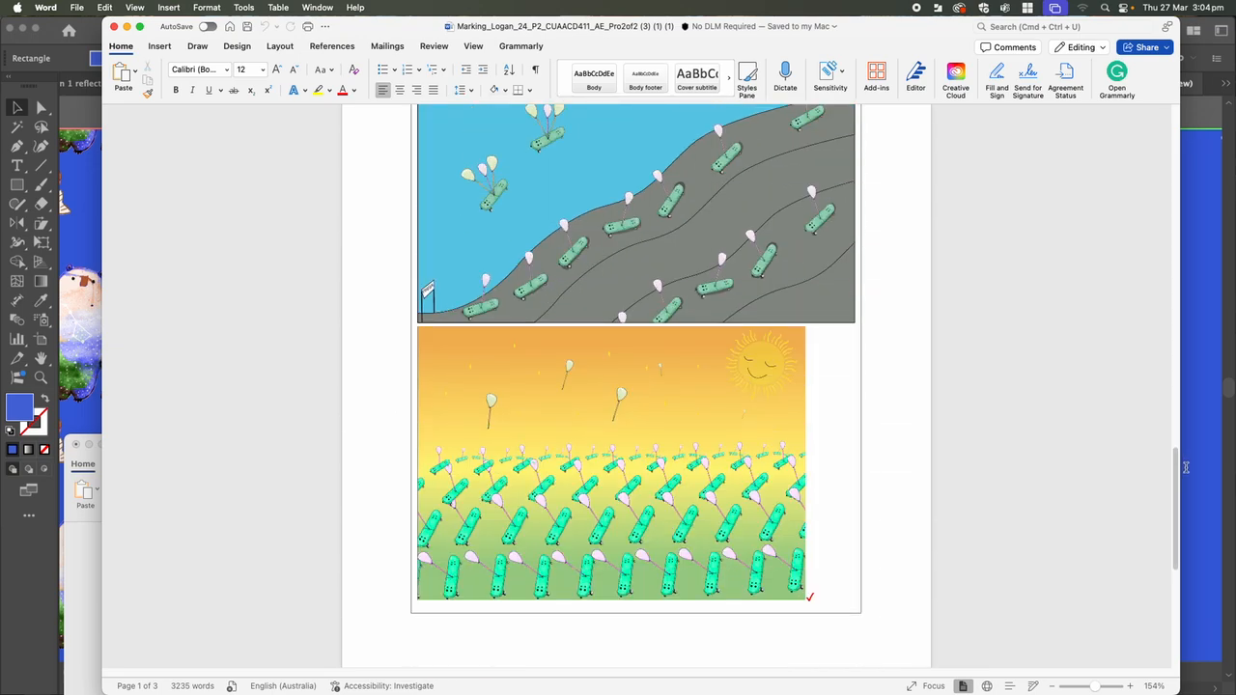
{"action": "scroll", "coordinate": [1184, 468], "scroll_direction": "down", "scroll_amount": 10}
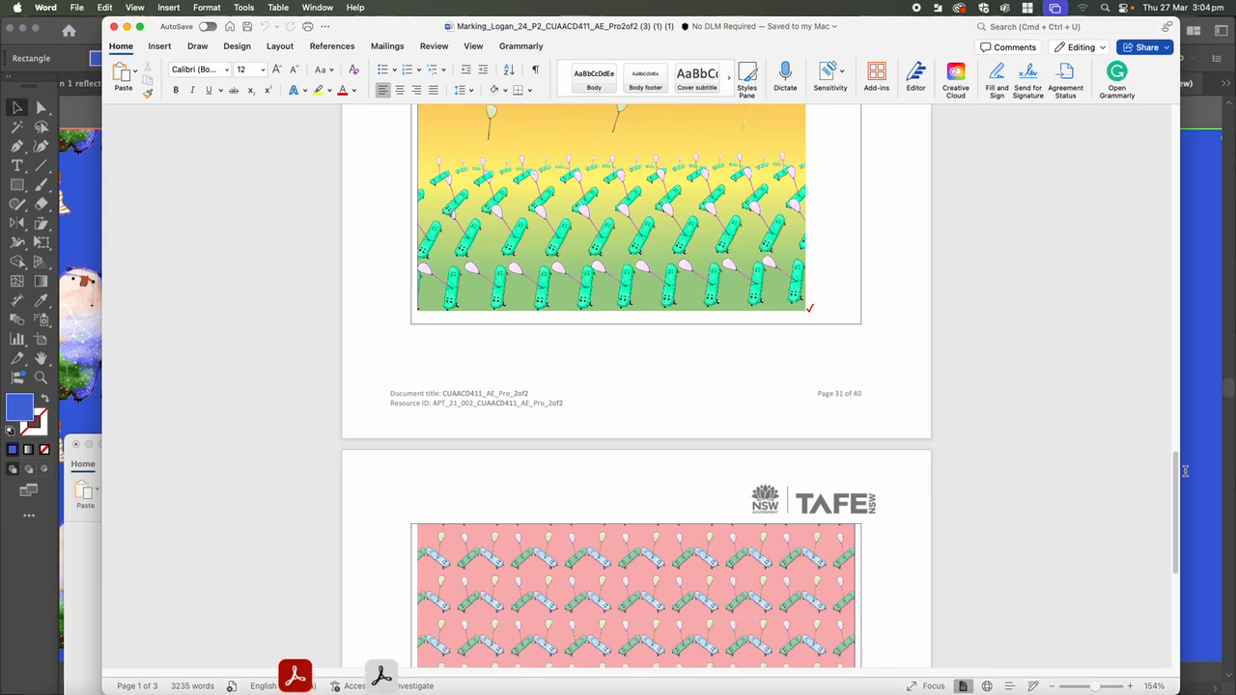
{"action": "scroll", "coordinate": [1184, 474], "scroll_direction": "down", "scroll_amount": 15}
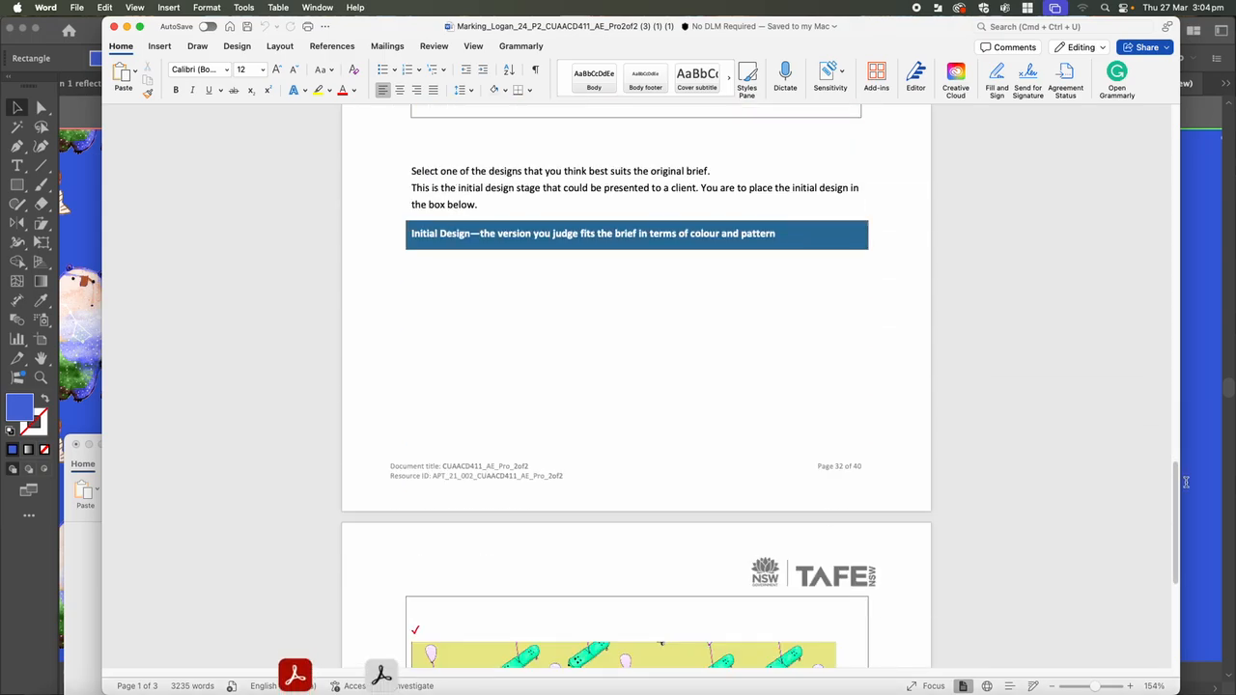
- Review the initial design placed in the box on page 33 of the example assessment
{"action": "scroll", "coordinate": [1188, 488], "scroll_direction": "up", "scroll_amount": 5}
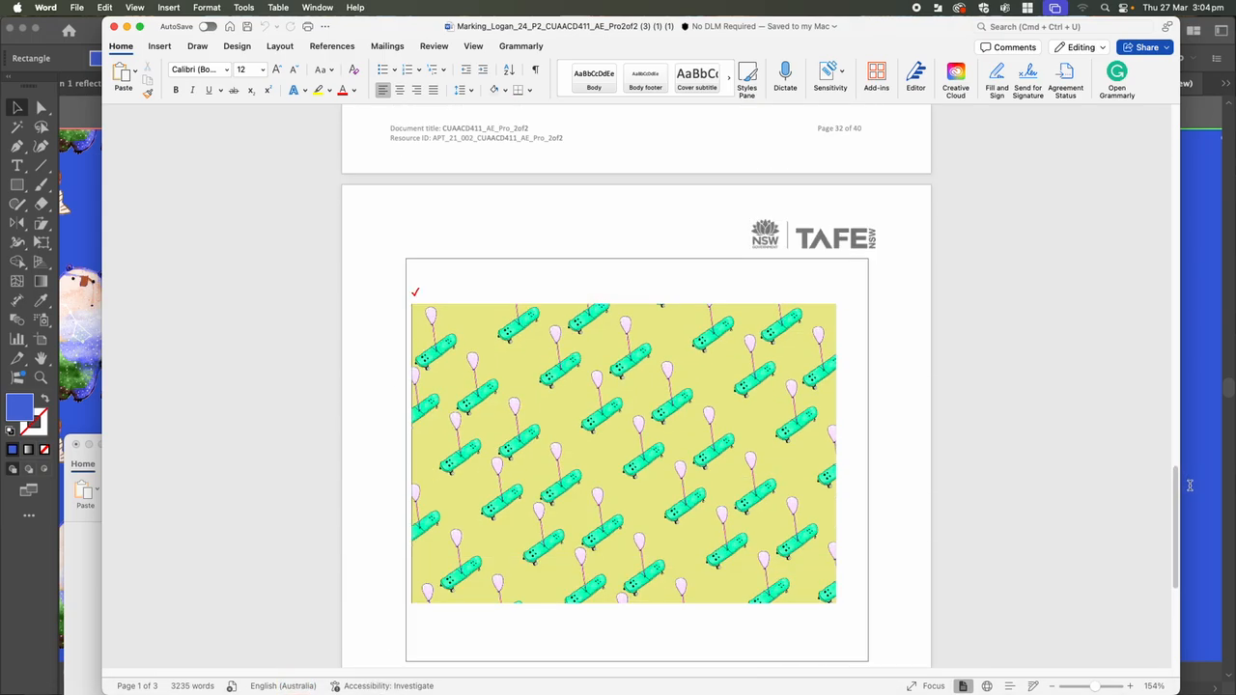
{"action": "scroll", "coordinate": [1191, 489], "scroll_direction": "down", "scroll_amount": 6}
{"action": "scroll", "coordinate": [1190, 488], "scroll_direction": "up", "scroll_amount": 2}
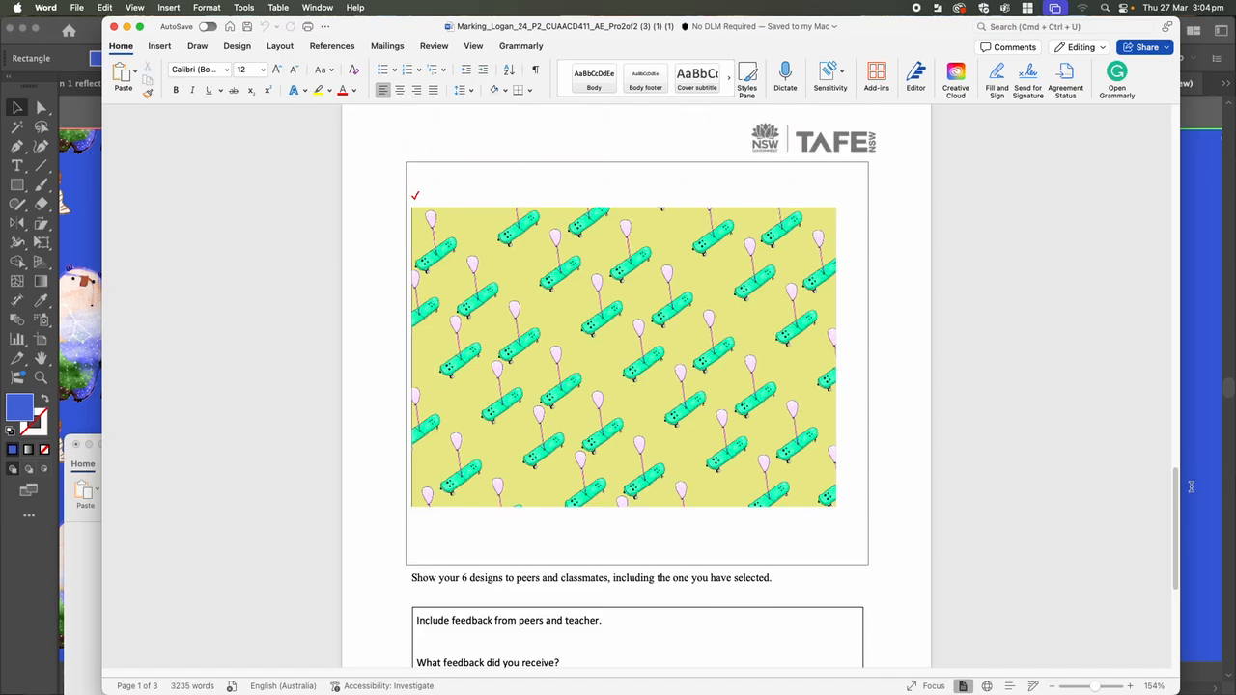
- Review the design brief, planning answers, brainstorming and colour scheme sections that precede the pattern variations
{"action": "scroll", "coordinate": [1190, 488], "scroll_direction": "up", "scroll_amount": 20}
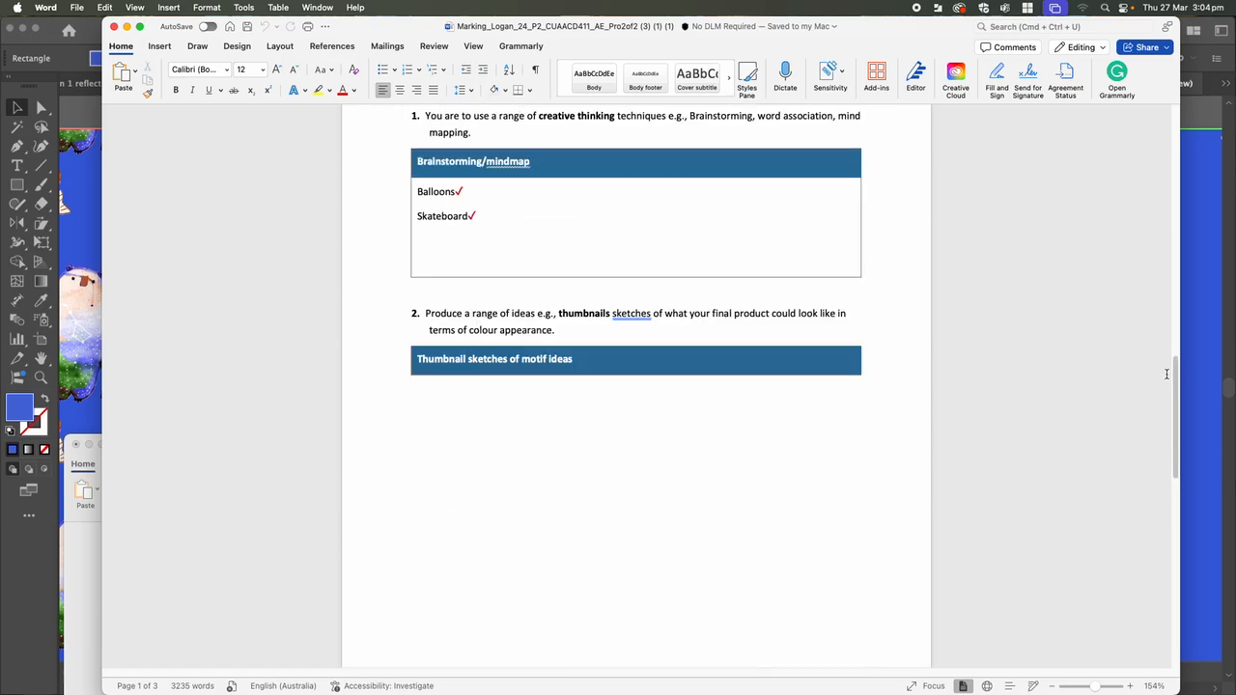
{"action": "scroll", "coordinate": [1167, 374], "scroll_direction": "up", "scroll_amount": 20}
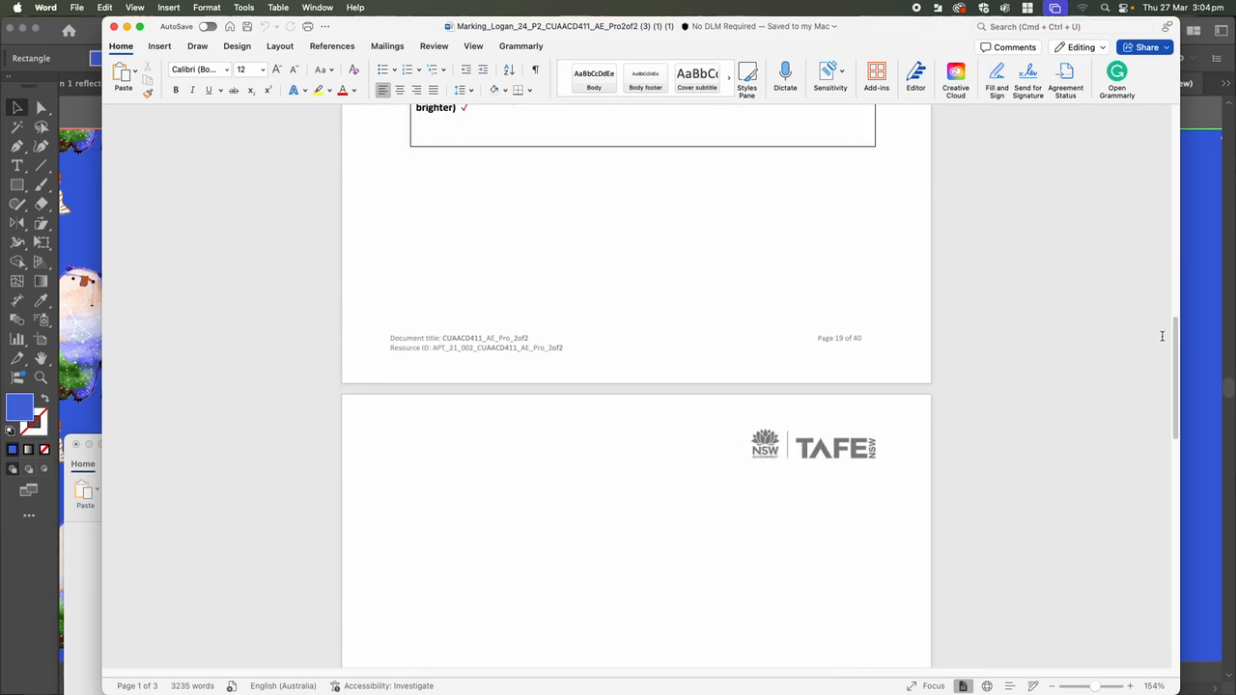
{"action": "scroll", "coordinate": [1161, 336], "scroll_direction": "down", "scroll_amount": 20}
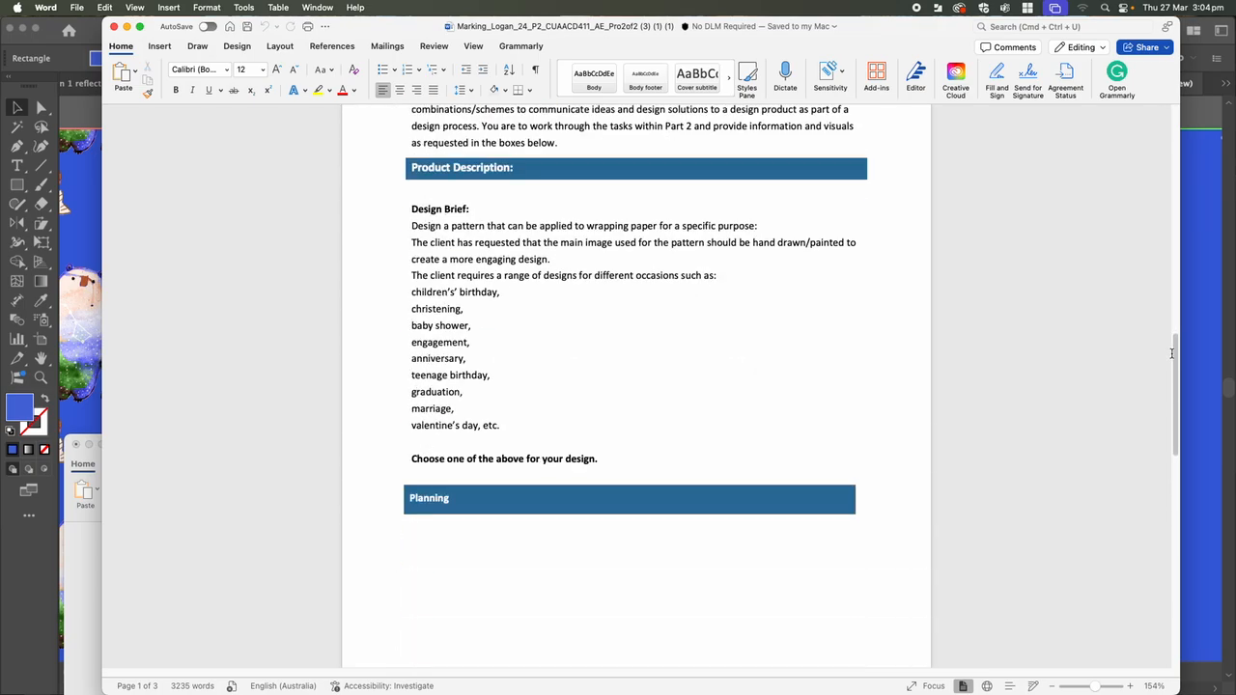
{"action": "scroll", "coordinate": [1171, 353], "scroll_direction": "down", "scroll_amount": 10}
{"action": "scroll", "coordinate": [1171, 358], "scroll_direction": "down", "scroll_amount": 15}
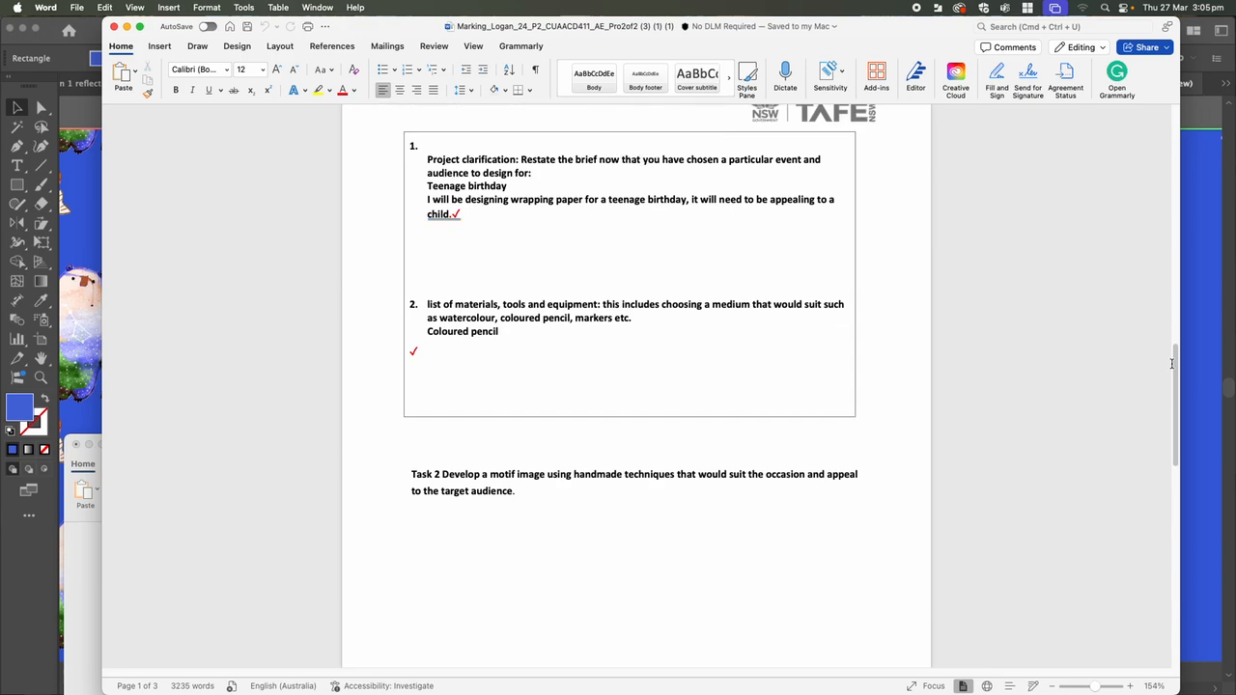
{"action": "scroll", "coordinate": [1171, 376], "scroll_direction": "down", "scroll_amount": 15}
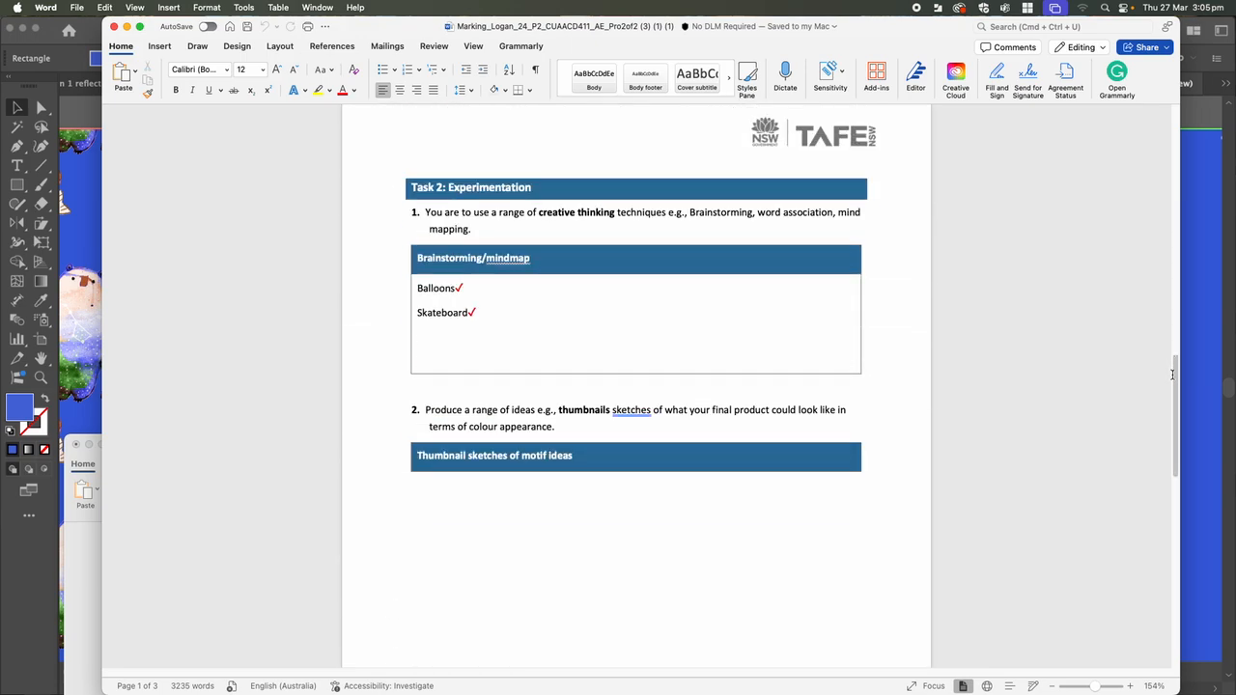
{"action": "scroll", "coordinate": [1170, 415], "scroll_direction": "down", "scroll_amount": 20}
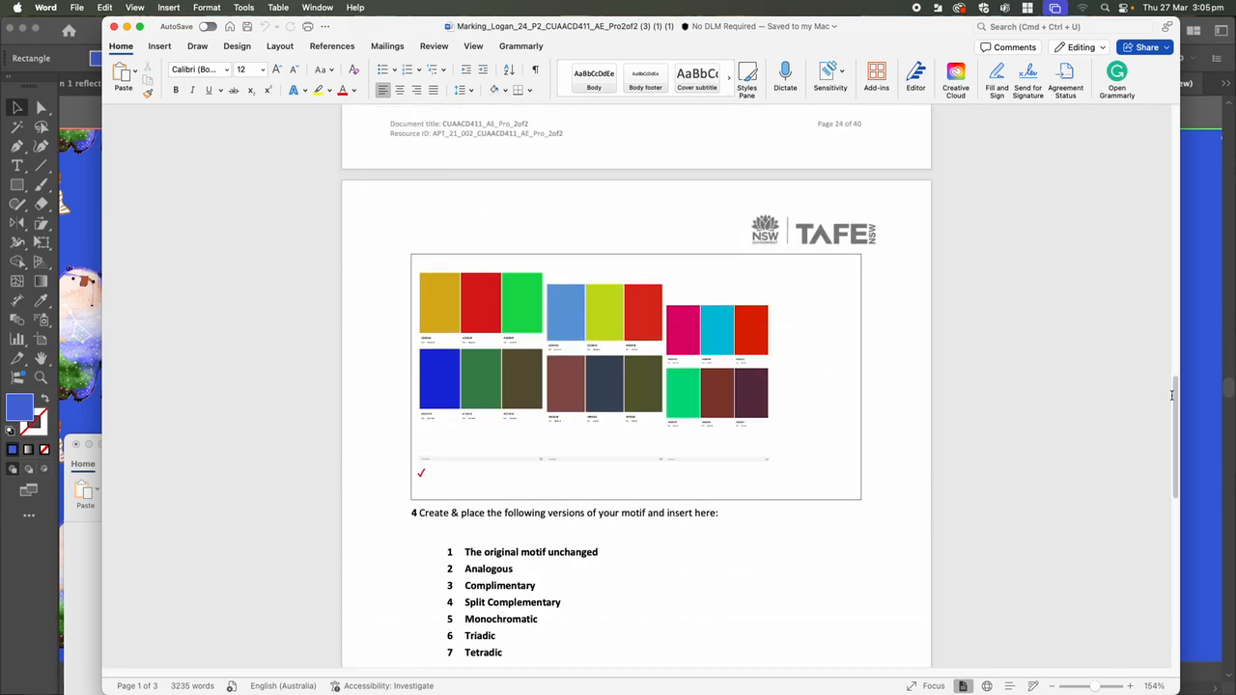
- Go over the pattern variations again, up to the instruction to select the design best suiting the original brief
{"action": "scroll", "coordinate": [1171, 443], "scroll_direction": "down", "scroll_amount": 20}
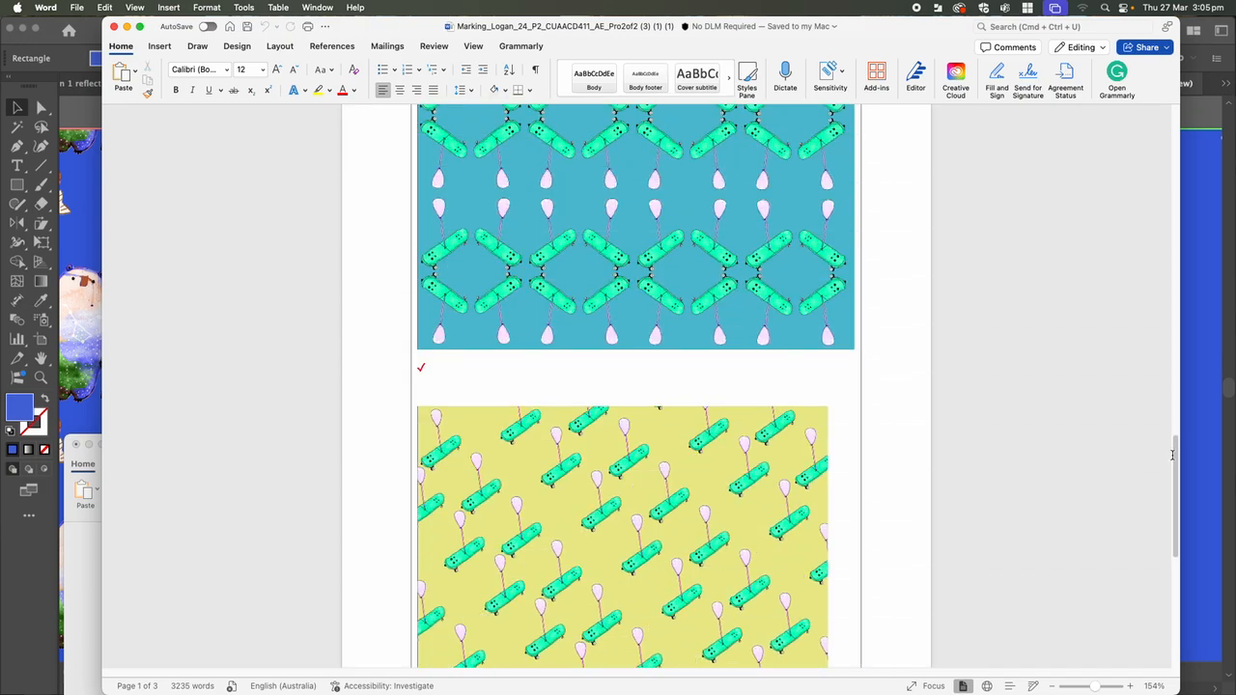
{"action": "scroll", "coordinate": [1173, 471], "scroll_direction": "down", "scroll_amount": 20}
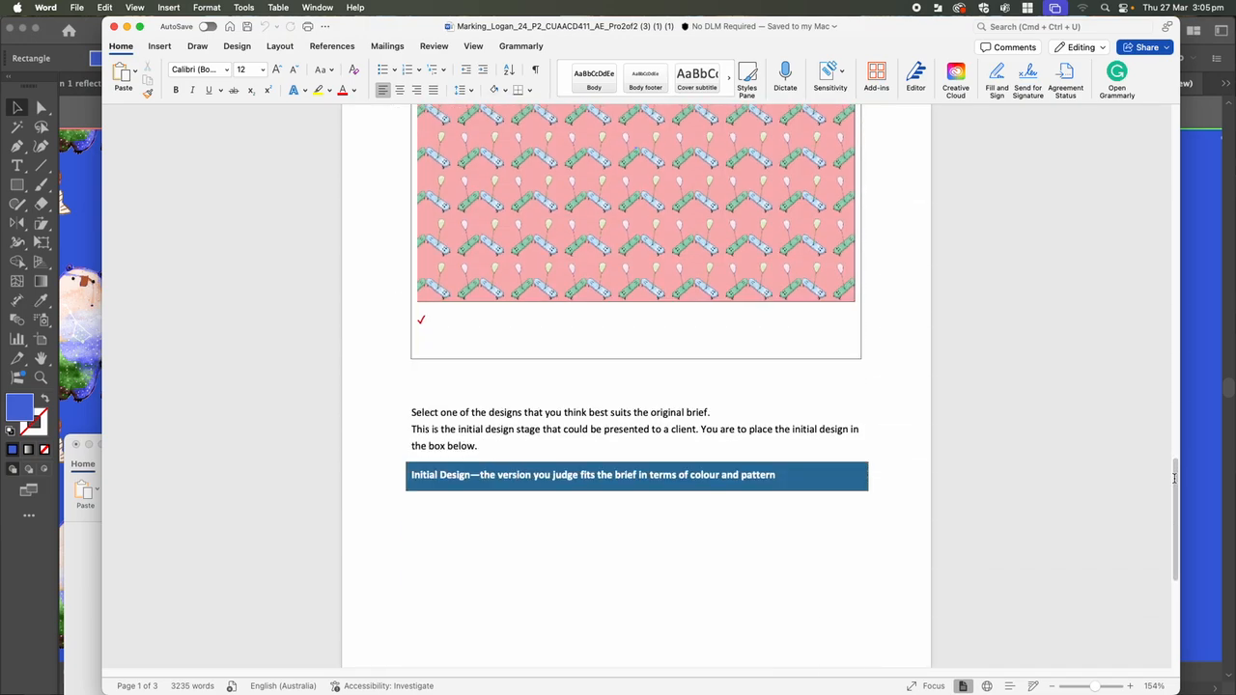
{"action": "scroll", "coordinate": [1171, 507], "scroll_direction": "down", "scroll_amount": 15}
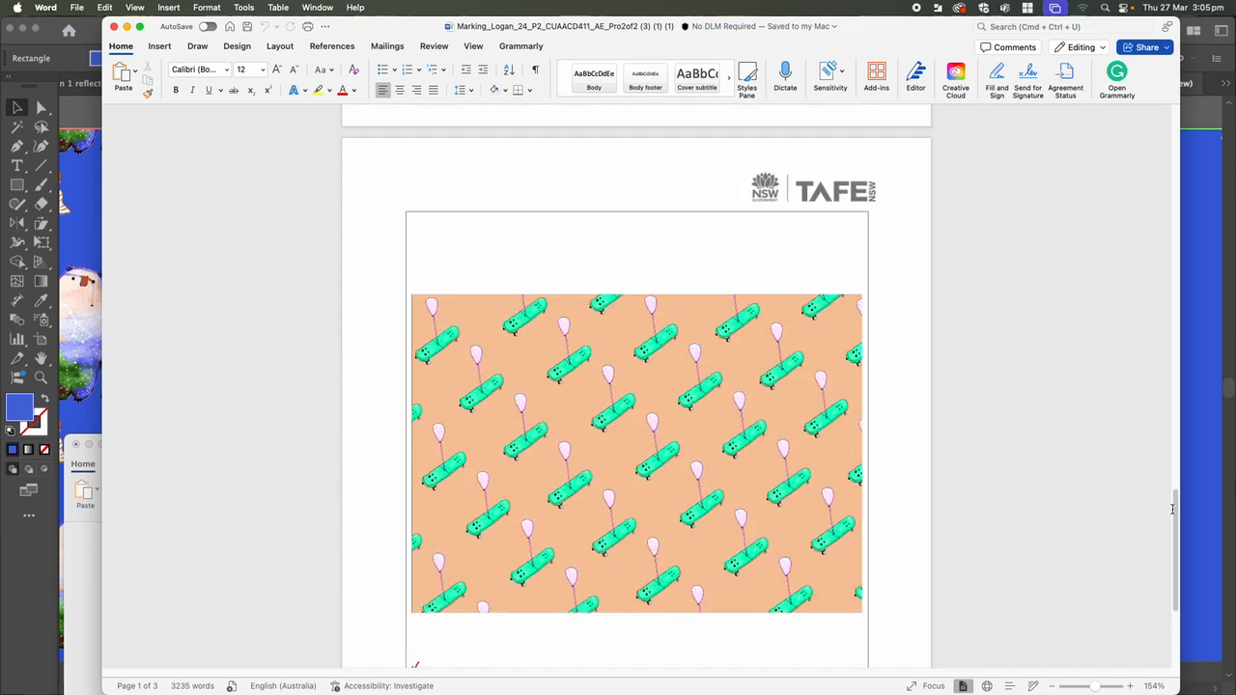
{"action": "scroll", "coordinate": [1171, 521], "scroll_direction": "up", "scroll_amount": 20}
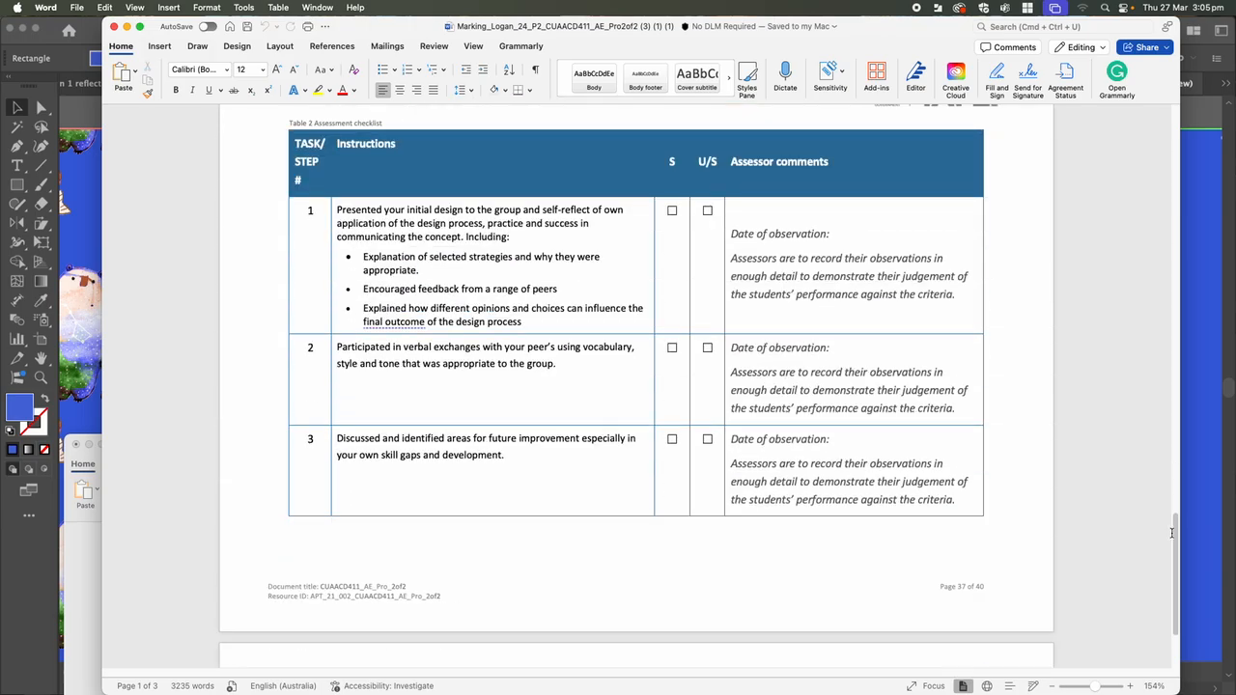
{"action": "scroll", "coordinate": [1168, 492], "scroll_direction": "down", "scroll_amount": 10}
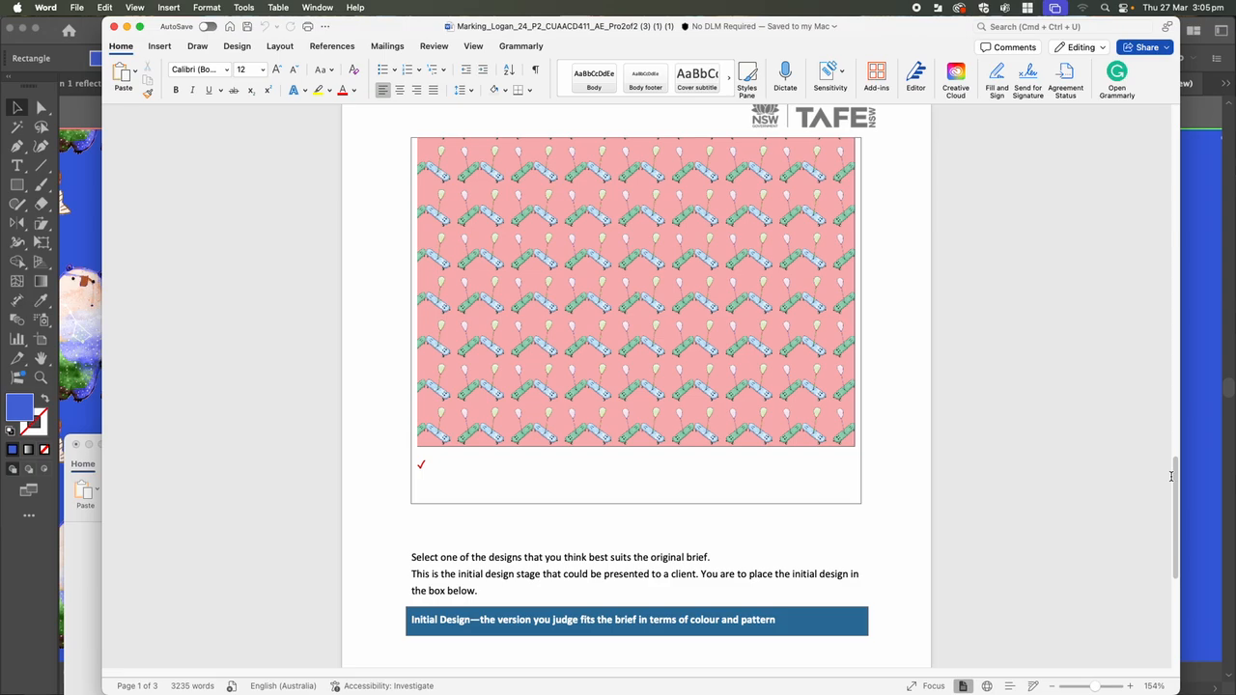
{"action": "scroll", "coordinate": [1170, 473], "scroll_direction": "up", "scroll_amount": 15}
{"action": "scroll", "coordinate": [1173, 469], "scroll_direction": "down", "scroll_amount": 8}
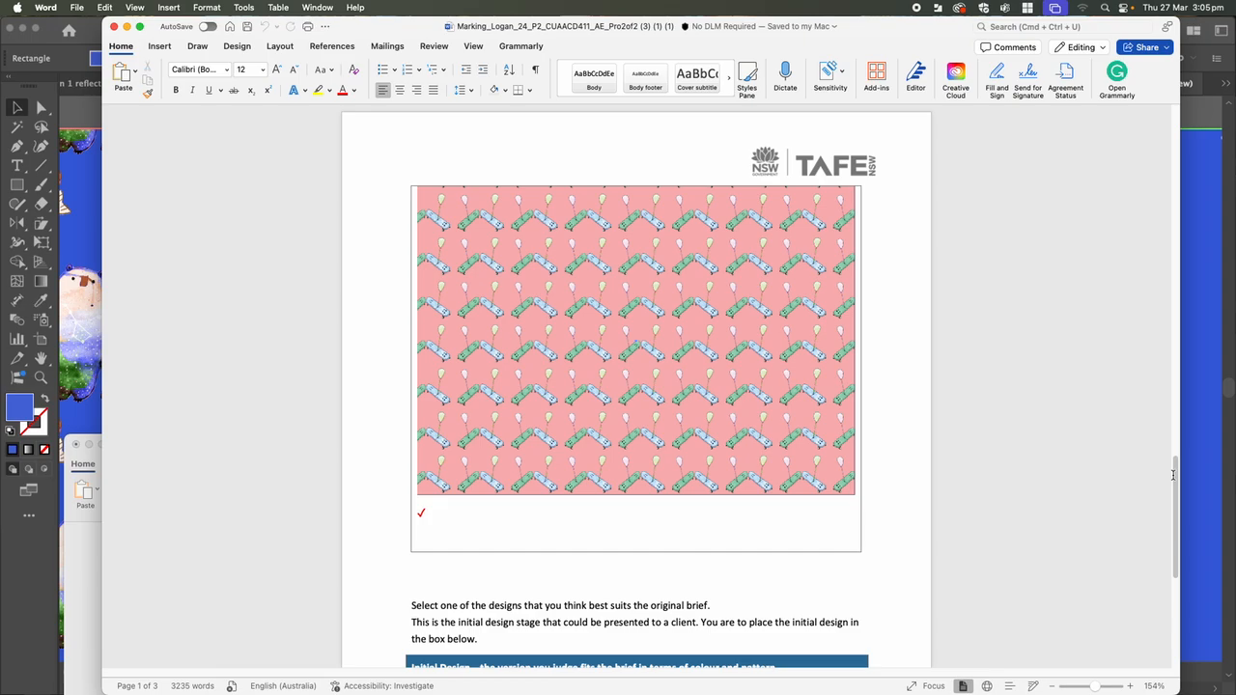
{"action": "scroll", "coordinate": [1173, 474], "scroll_direction": "down", "scroll_amount": 3}
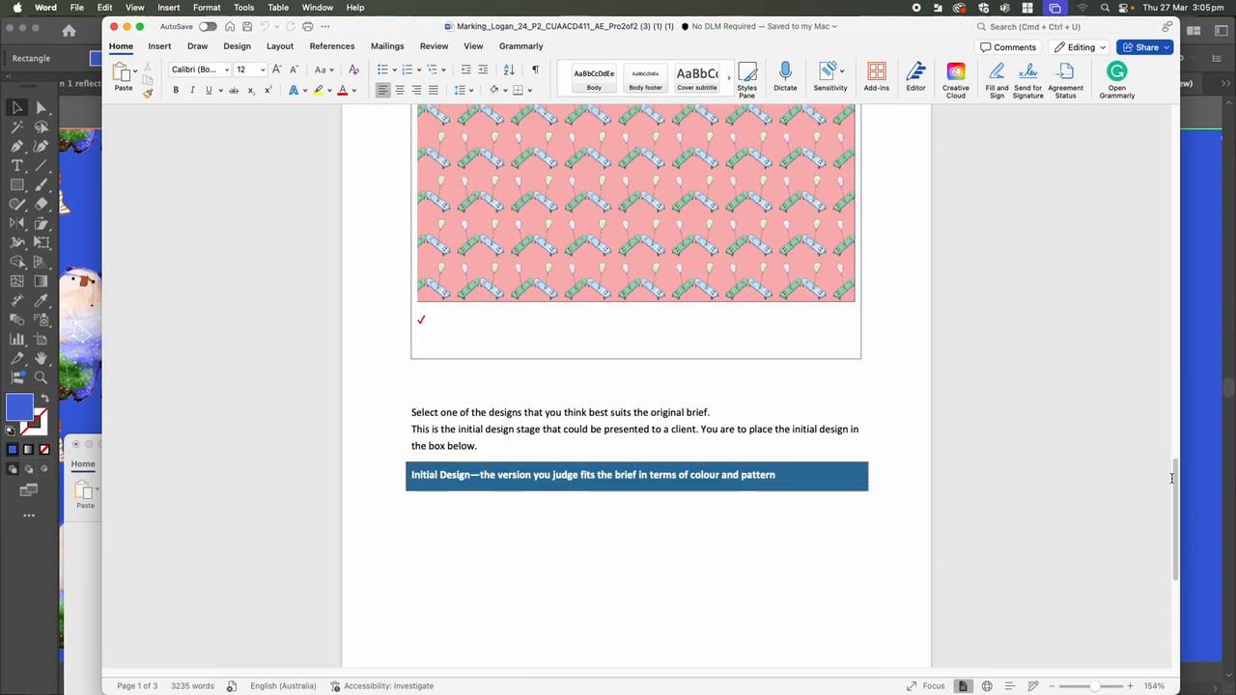
- Compare the initial design with the peer and teacher feedback and the answers written below it
{"action": "scroll", "coordinate": [1171, 478], "scroll_direction": "down", "scroll_amount": 8}
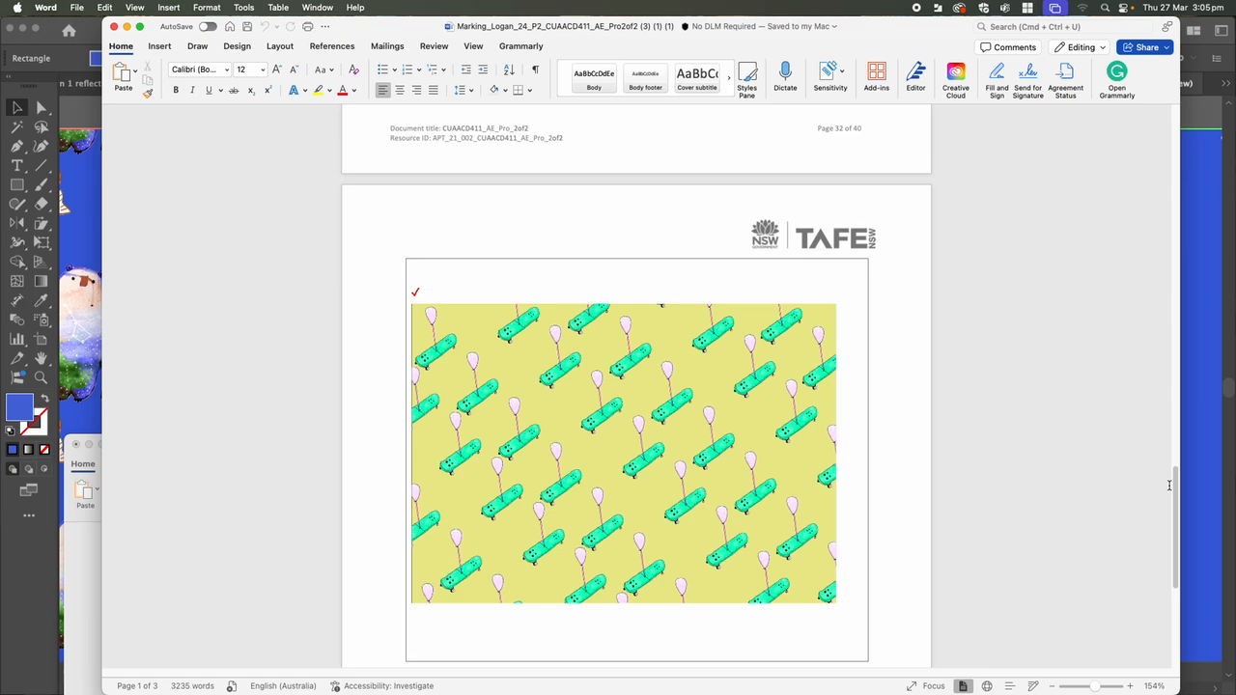
{"action": "scroll", "coordinate": [1169, 486], "scroll_direction": "down", "scroll_amount": 2}
{"action": "scroll", "coordinate": [1168, 487], "scroll_direction": "down", "scroll_amount": 2}
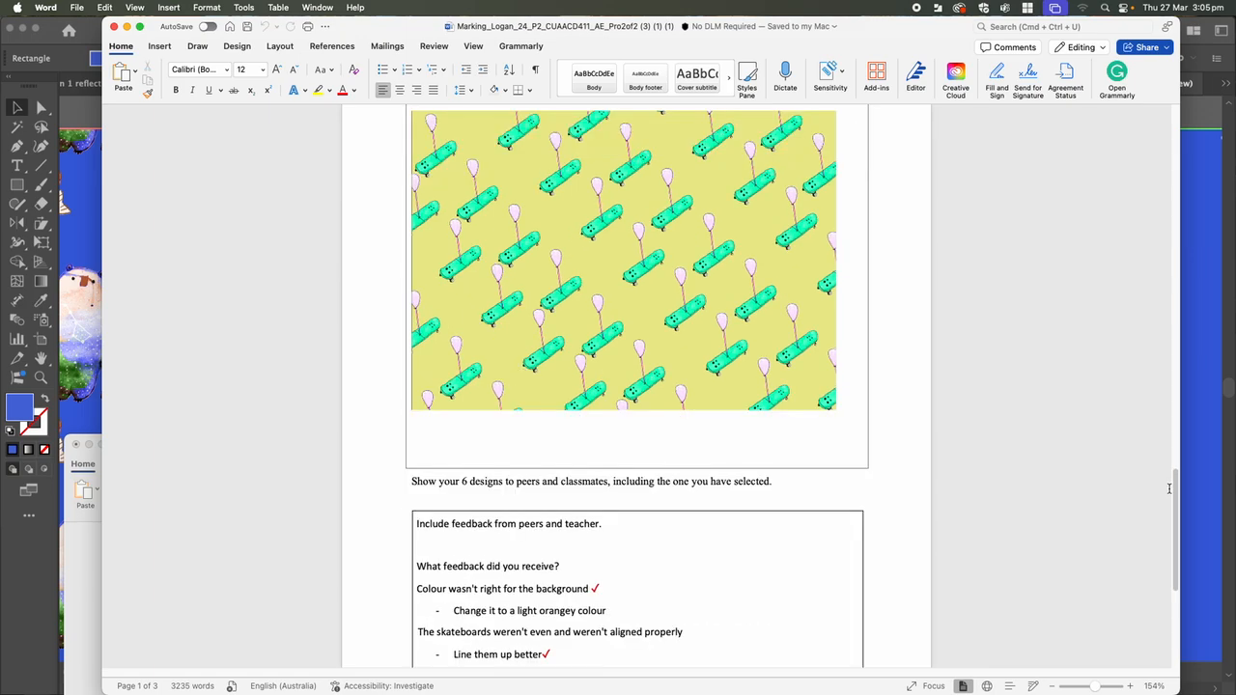
{"action": "scroll", "coordinate": [1169, 488], "scroll_direction": "down", "scroll_amount": 8}
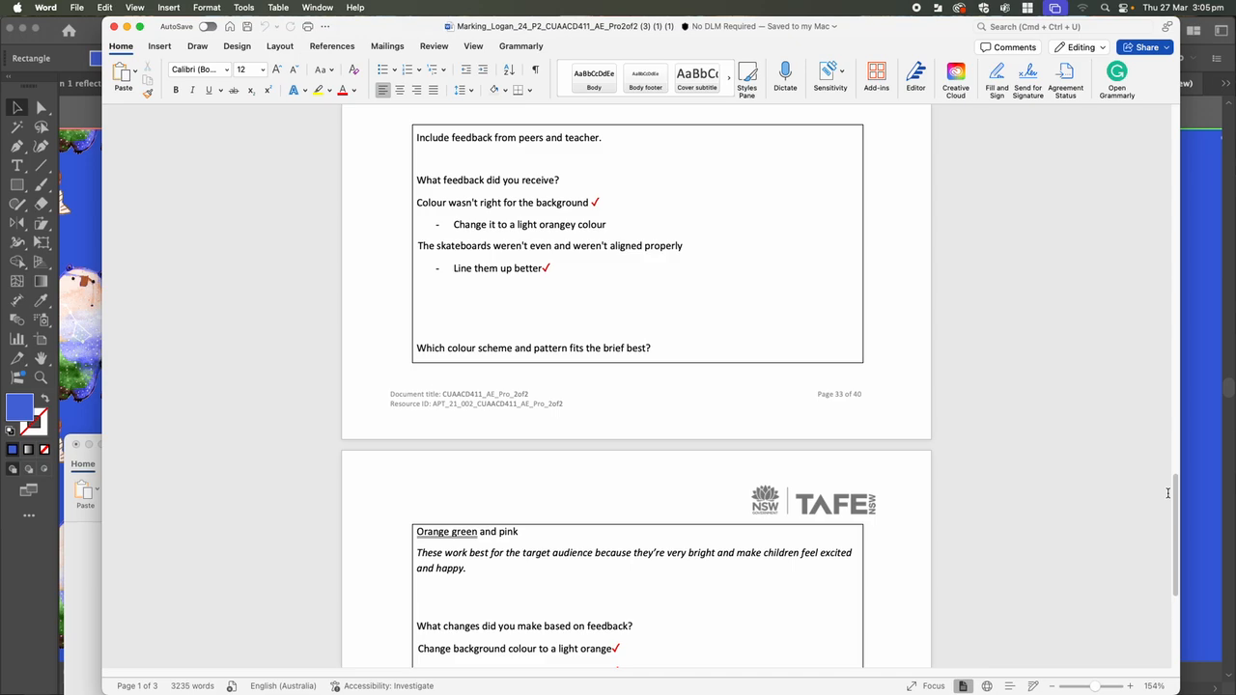
{"action": "scroll", "coordinate": [1167, 493], "scroll_direction": "down", "scroll_amount": 3}
{"action": "scroll", "coordinate": [1166, 495], "scroll_direction": "down", "scroll_amount": 19}
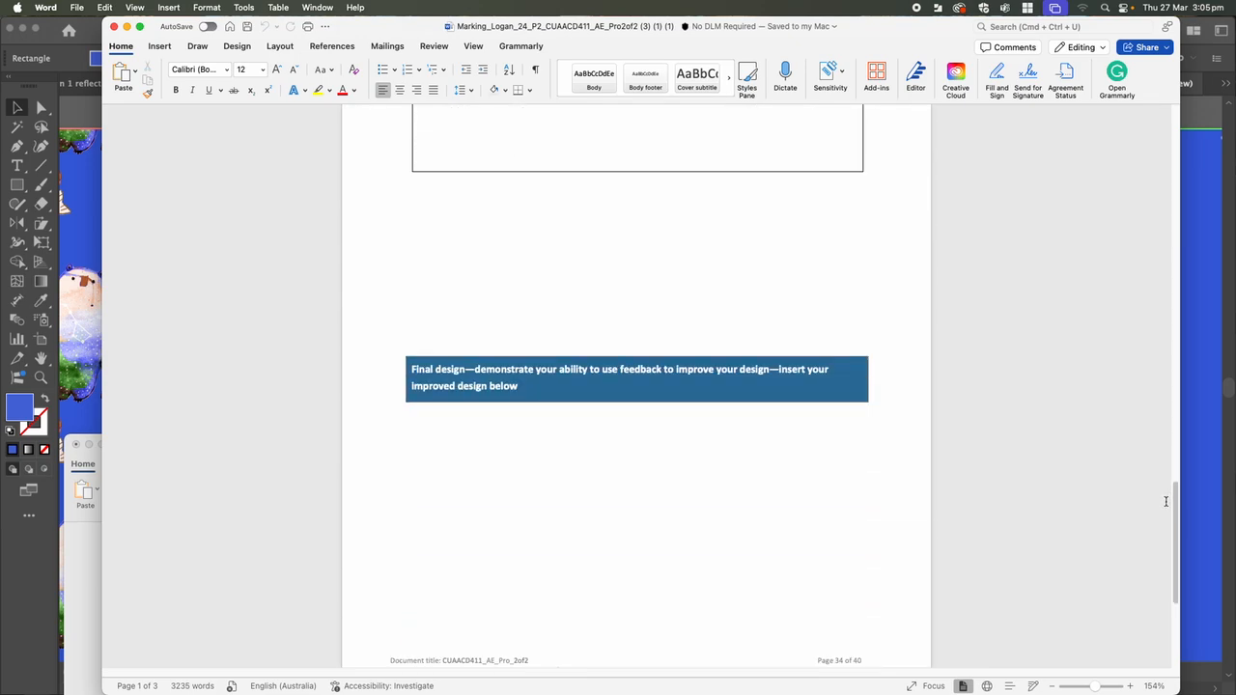
- Examine the improved final design with the light orange background on page 35
{"action": "scroll", "coordinate": [1164, 509], "scroll_direction": "down", "scroll_amount": 3}
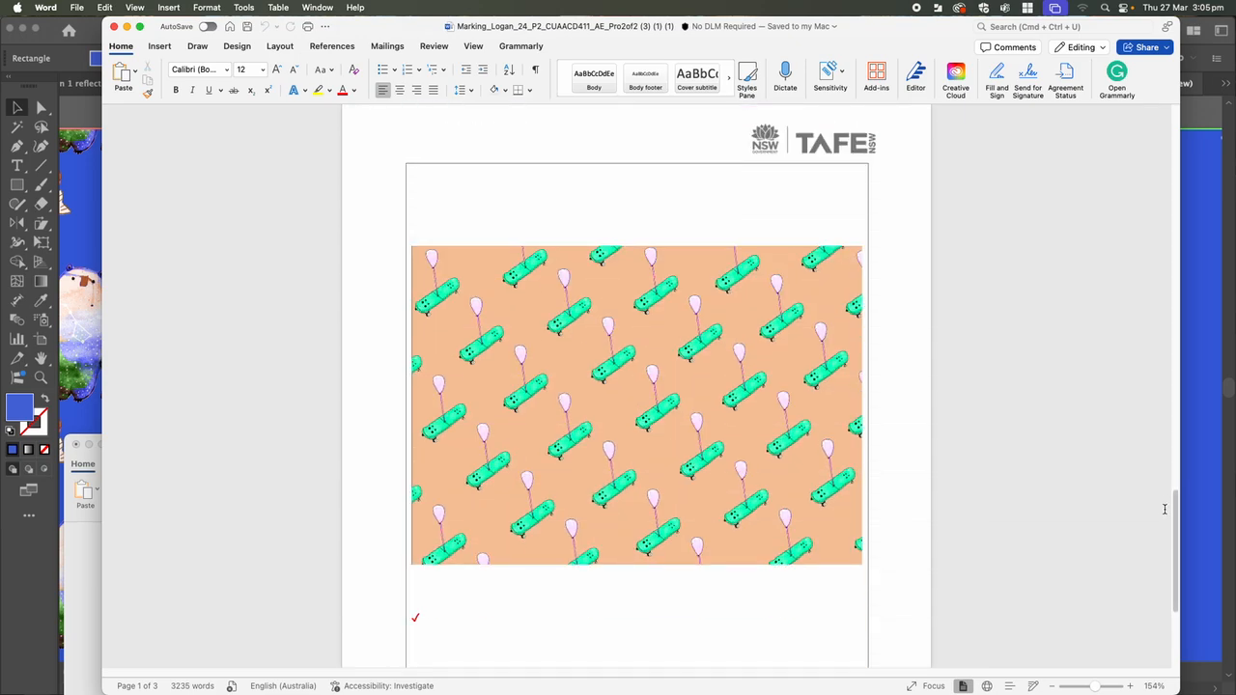
{"action": "scroll", "coordinate": [1164, 509], "scroll_direction": "down", "scroll_amount": 4}
{"action": "scroll", "coordinate": [1163, 509], "scroll_direction": "up", "scroll_amount": 6}
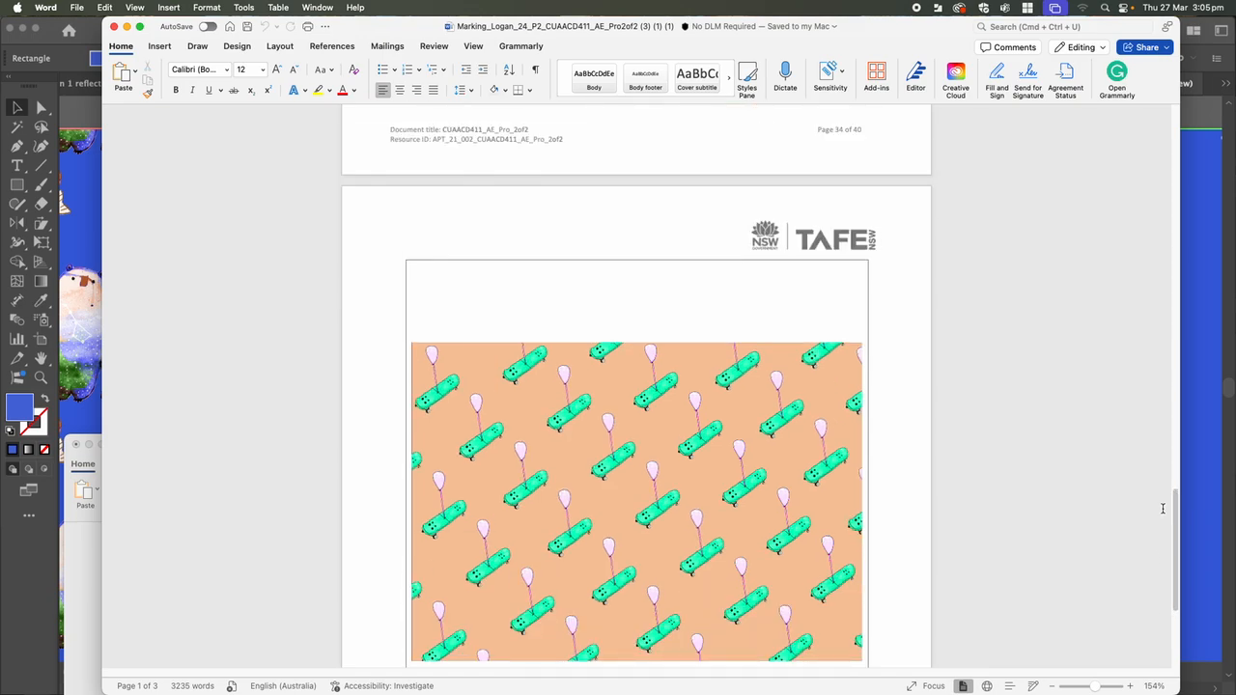
{"action": "scroll", "coordinate": [1162, 509], "scroll_direction": "down", "scroll_amount": 2}
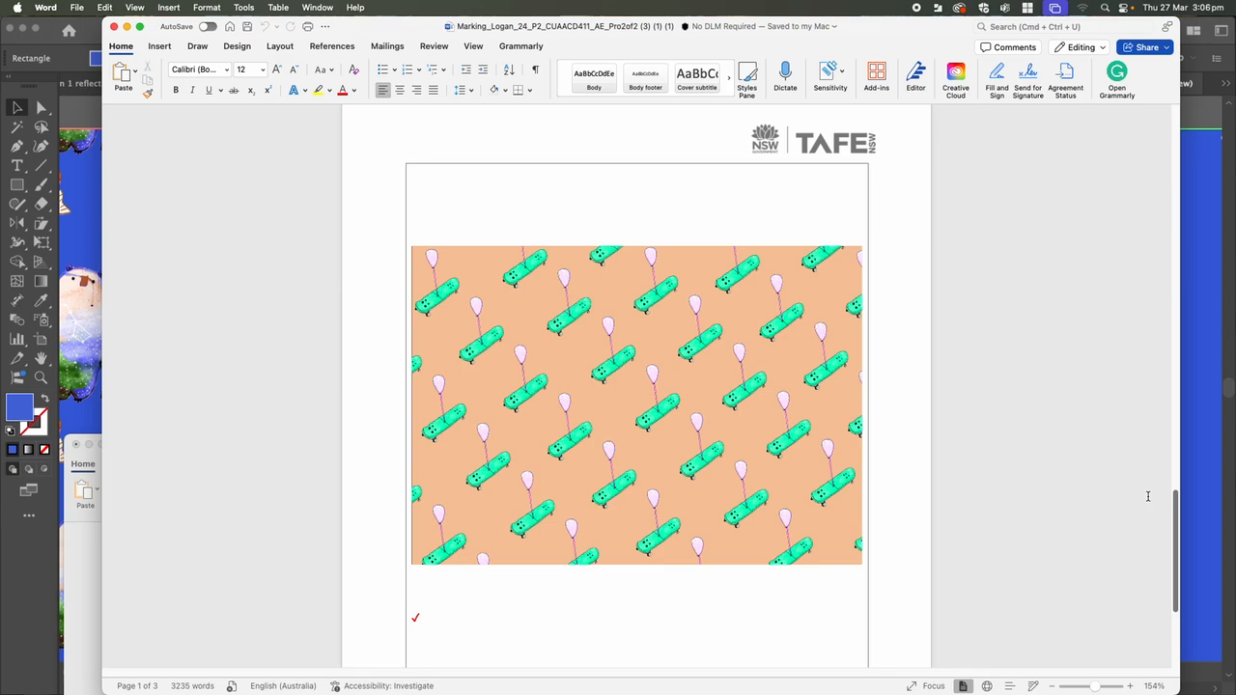
{"action": "scroll", "coordinate": [1176, 419], "scroll_direction": "up", "scroll_amount": 2}
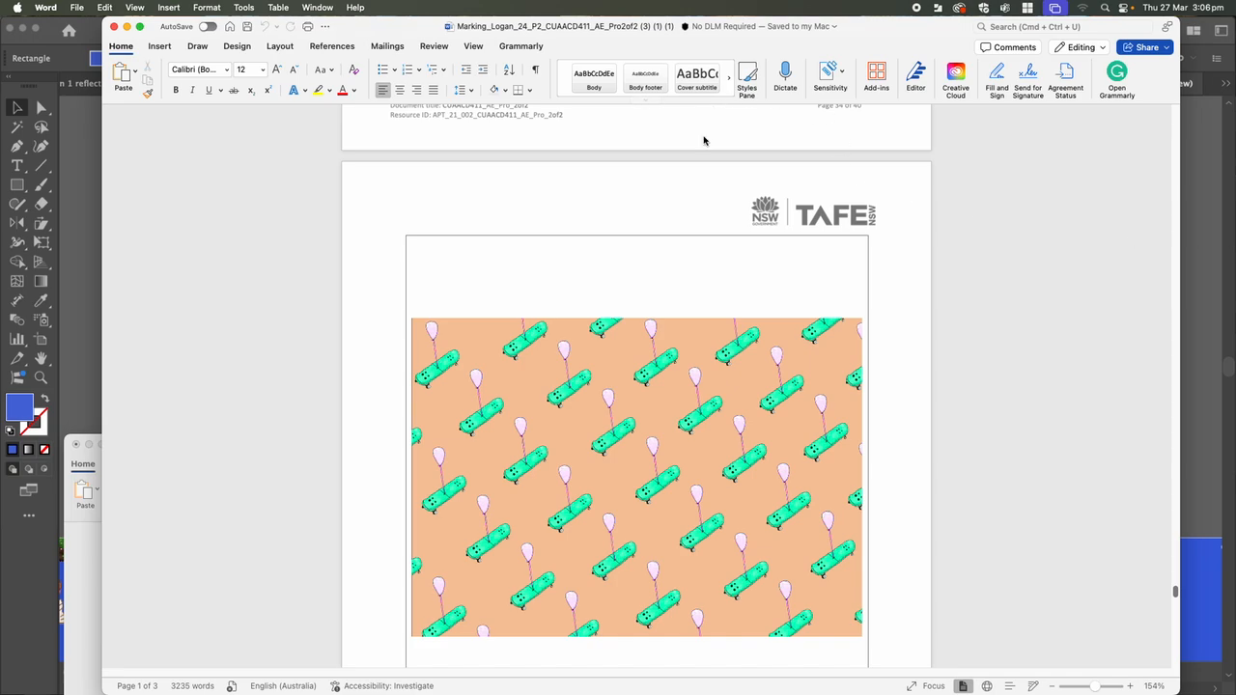
- Review the changes made based on feedback, the final design heading and the Part 3 assessment checklist
{"action": "scroll", "coordinate": [705, 139], "scroll_direction": "up", "scroll_amount": 5}
{"action": "scroll", "coordinate": [704, 139], "scroll_direction": "up", "scroll_amount": 15}
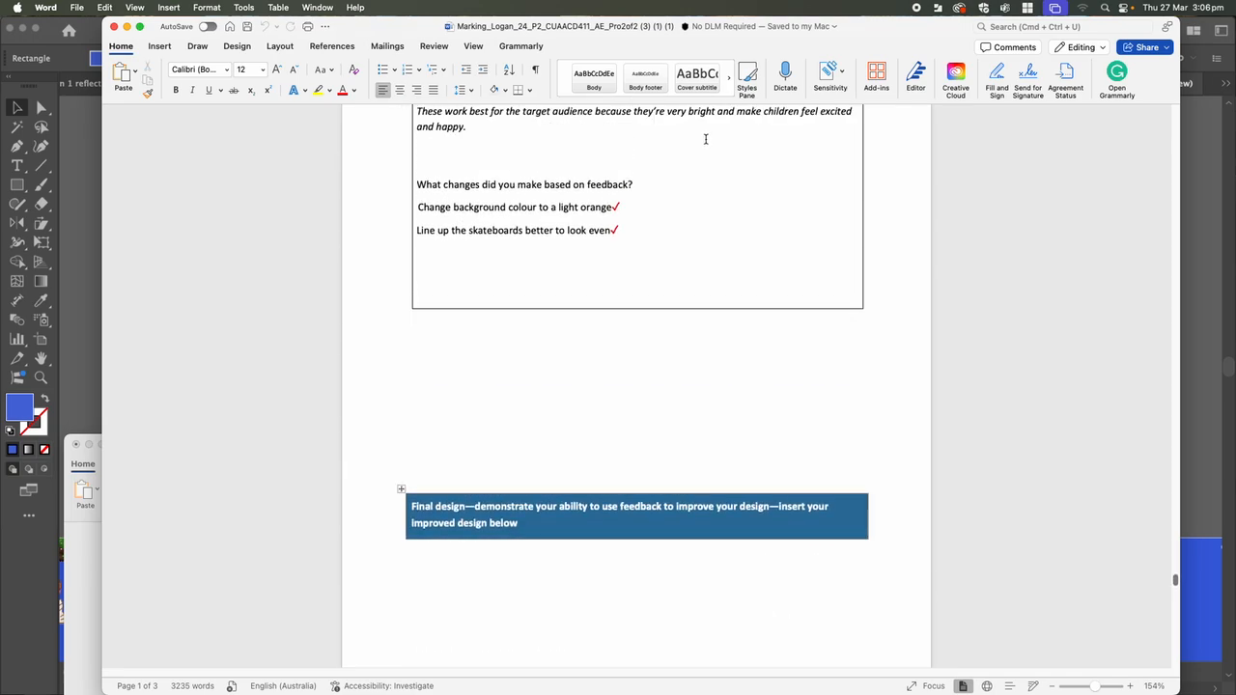
{"action": "scroll", "coordinate": [705, 138], "scroll_direction": "down", "scroll_amount": 6}
{"action": "scroll", "coordinate": [705, 138], "scroll_direction": "up", "scroll_amount": 6}
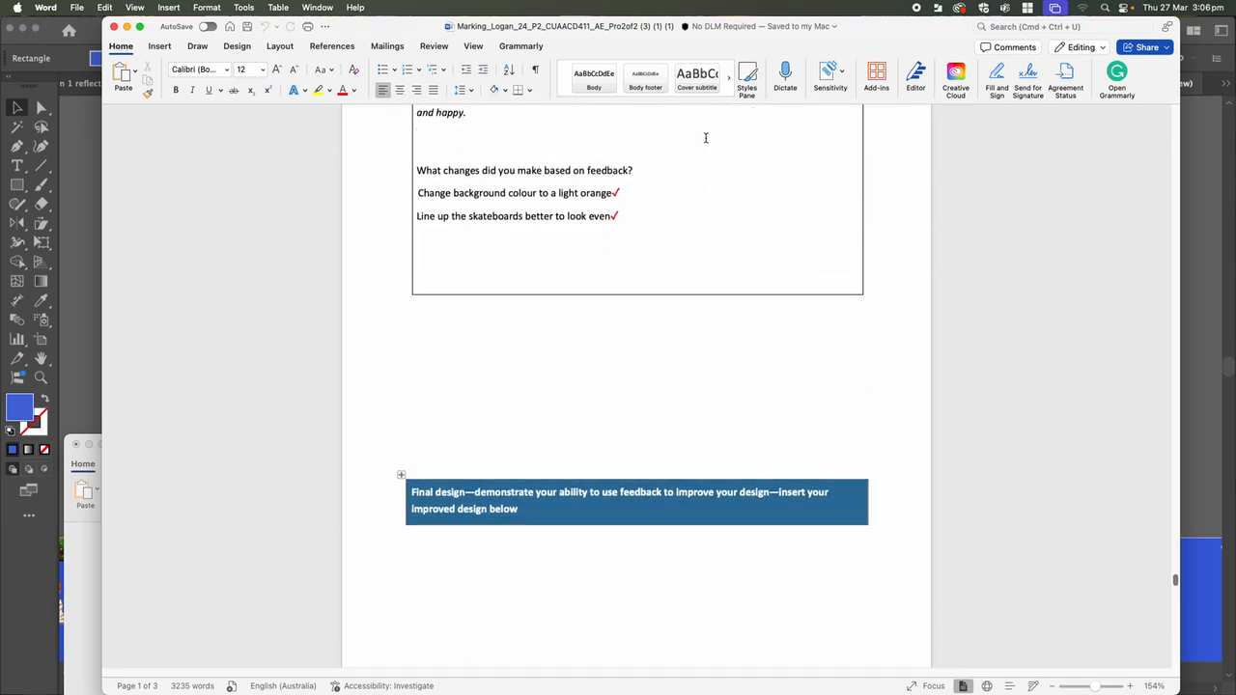
{"action": "scroll", "coordinate": [705, 138], "scroll_direction": "down", "scroll_amount": 9}
{"action": "scroll", "coordinate": [704, 207], "scroll_direction": "down", "scroll_amount": 20}
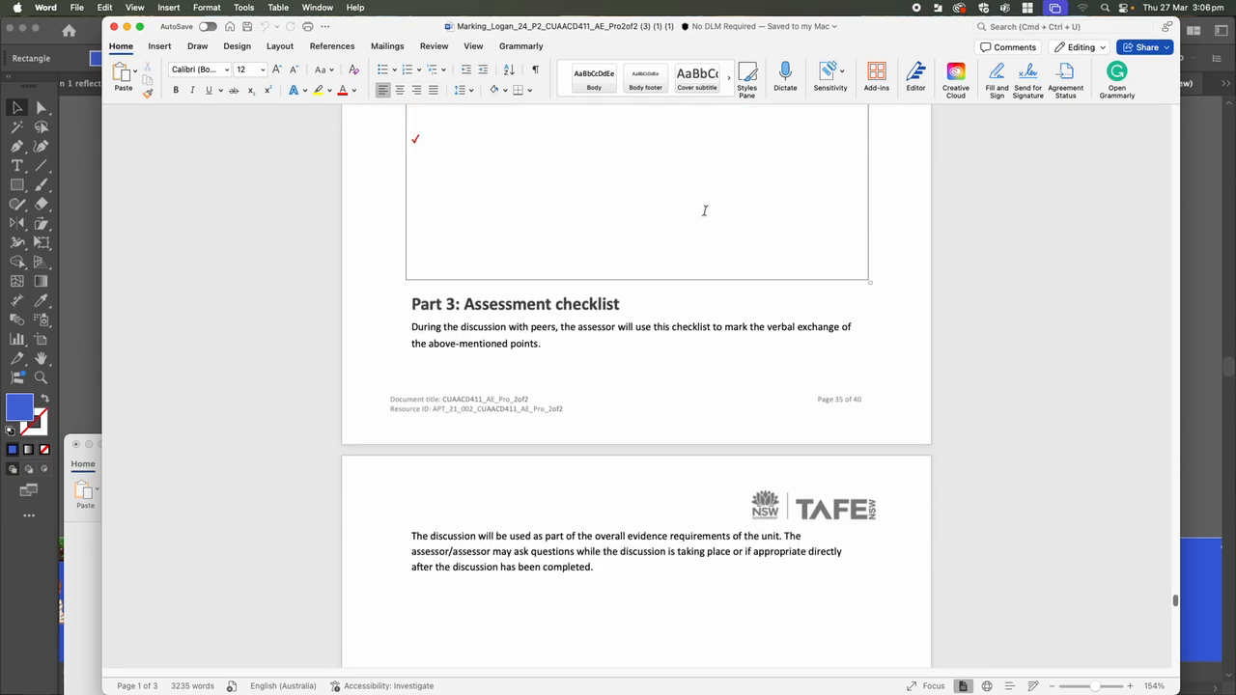
{"action": "scroll", "coordinate": [705, 214], "scroll_direction": "down", "scroll_amount": 19}
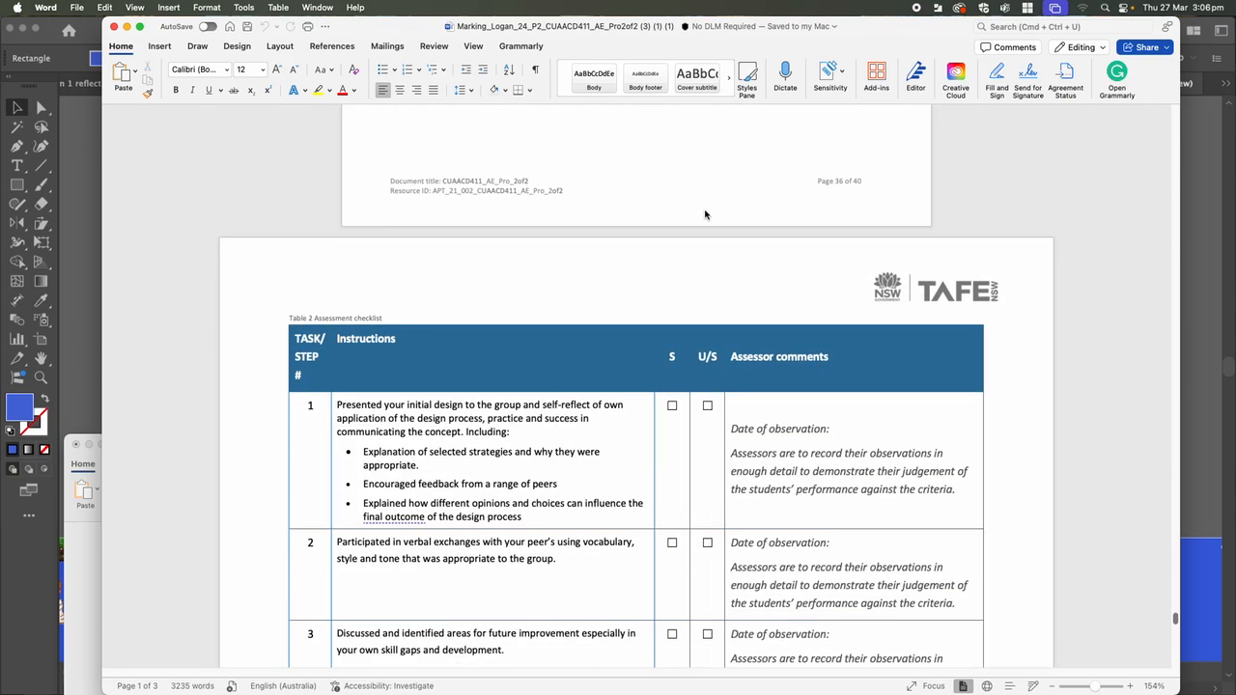
- Return from the assessment checklist to the final skateboard pattern and look it over once more
{"action": "scroll", "coordinate": [705, 217], "scroll_direction": "up", "scroll_amount": 4}
{"action": "scroll", "coordinate": [705, 217], "scroll_direction": "up", "scroll_amount": 20}
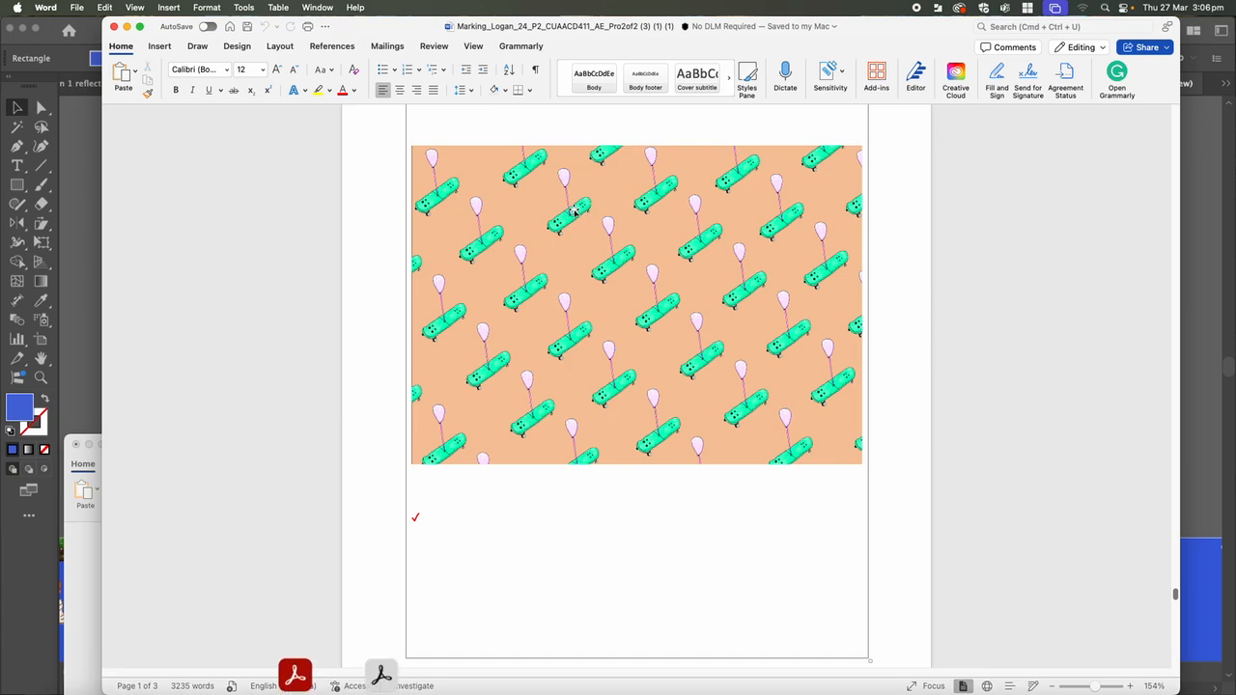
{"action": "scroll", "coordinate": [540, 226], "scroll_direction": "up", "scroll_amount": 3}
{"action": "scroll", "coordinate": [454, 648], "scroll_direction": "up", "scroll_amount": 15}
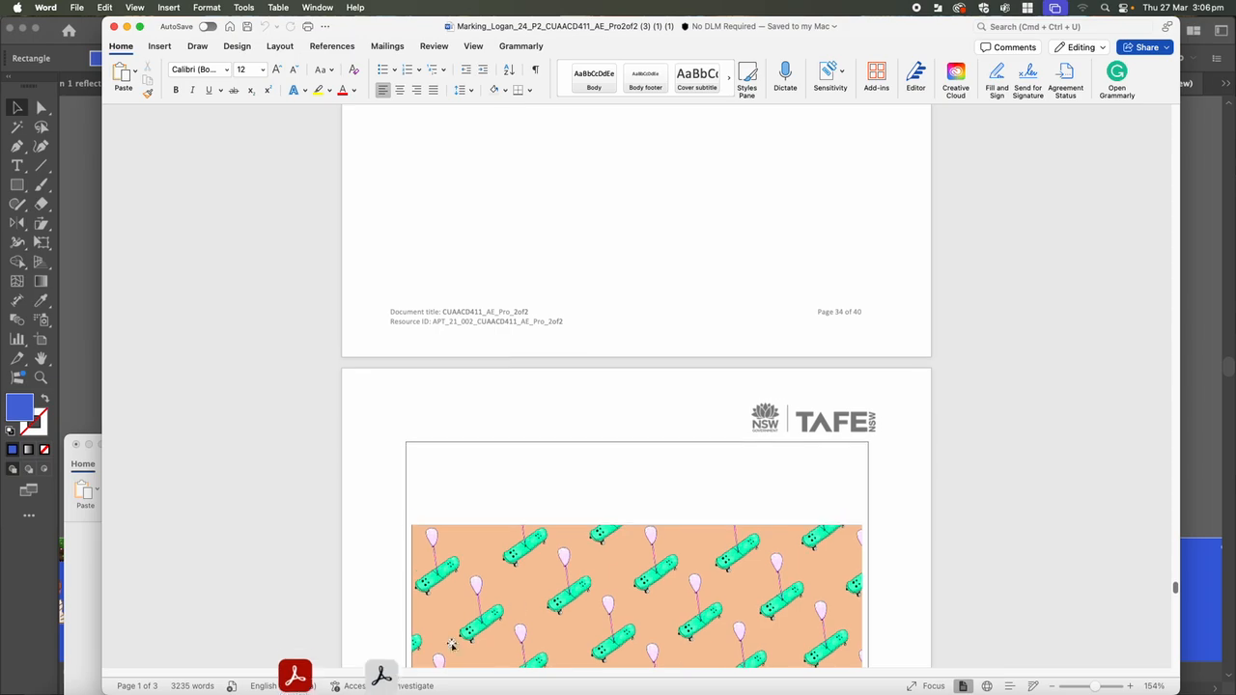
{"action": "scroll", "coordinate": [538, 658], "scroll_direction": "down", "scroll_amount": 20}
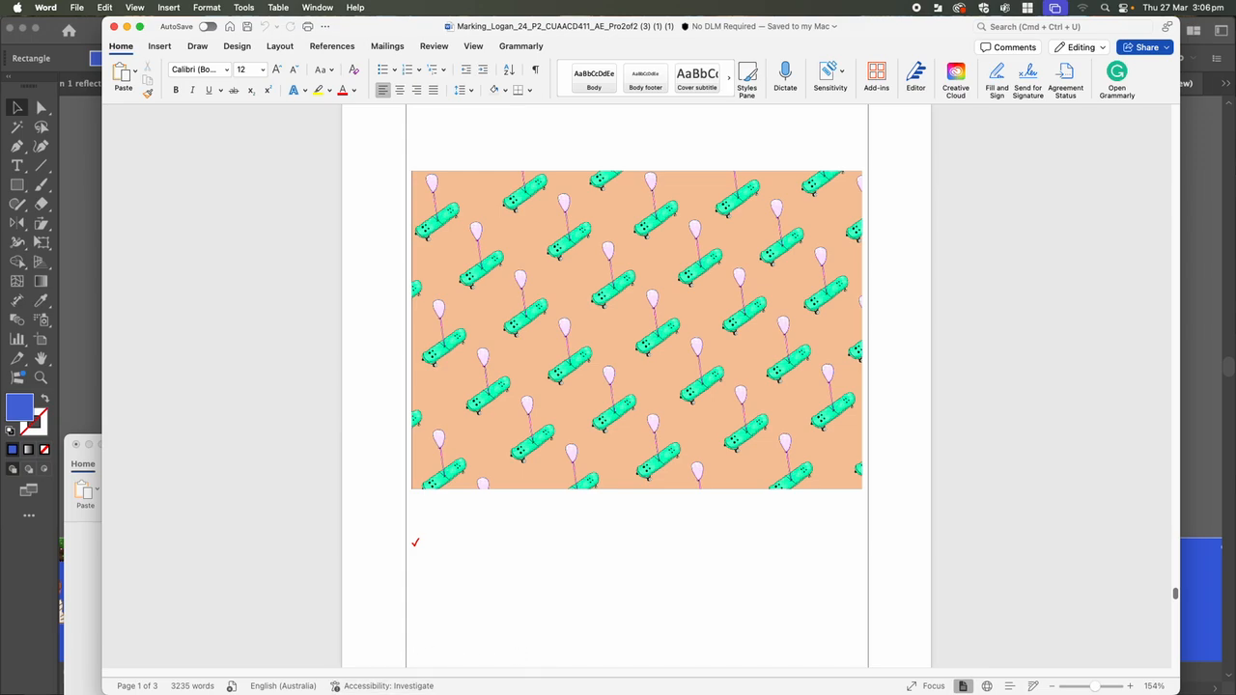
- Switch to Adobe Illustrator 2025
{"action": "mouse_move", "coordinate": [475, 691]}
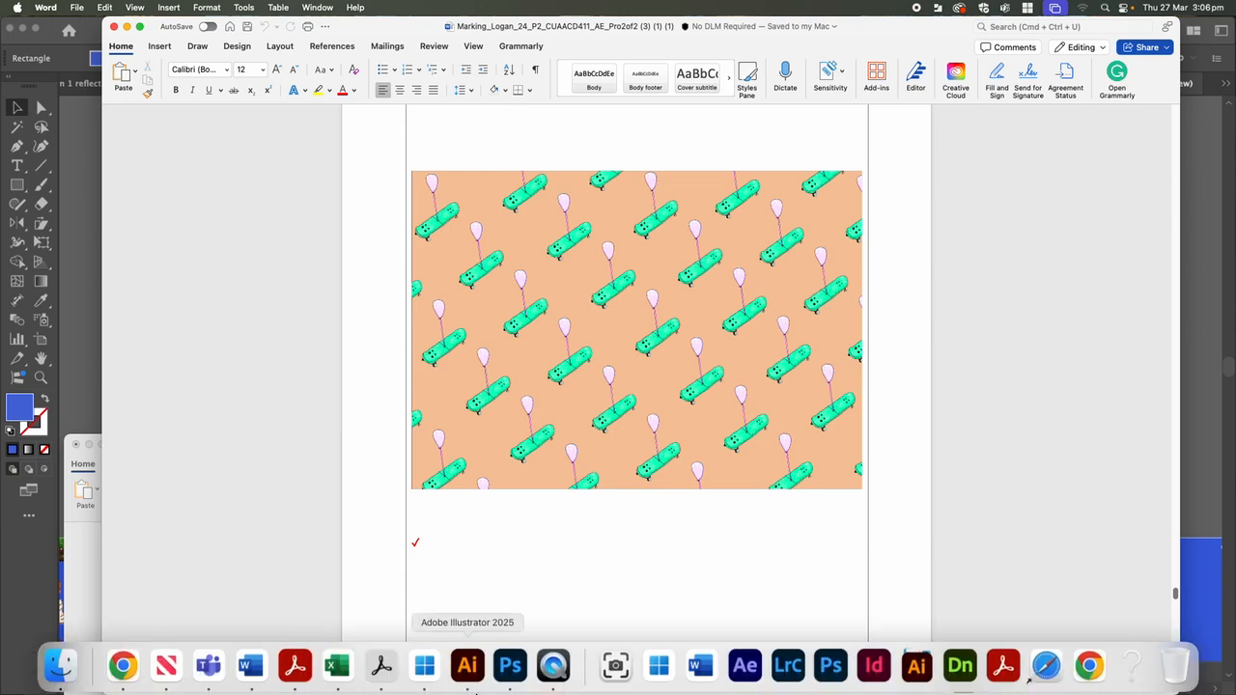